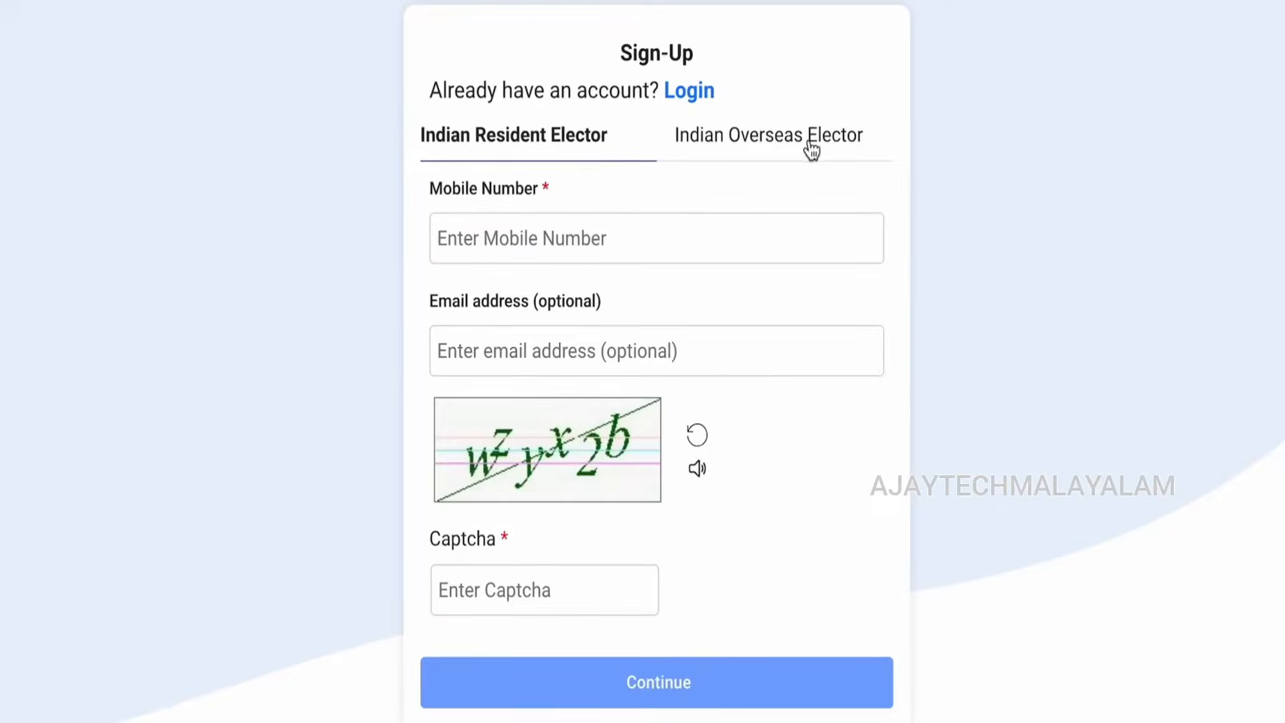
Step: Sign up with a mobile number and captcha, verify the OTP, and log in
left_click(532, 238)
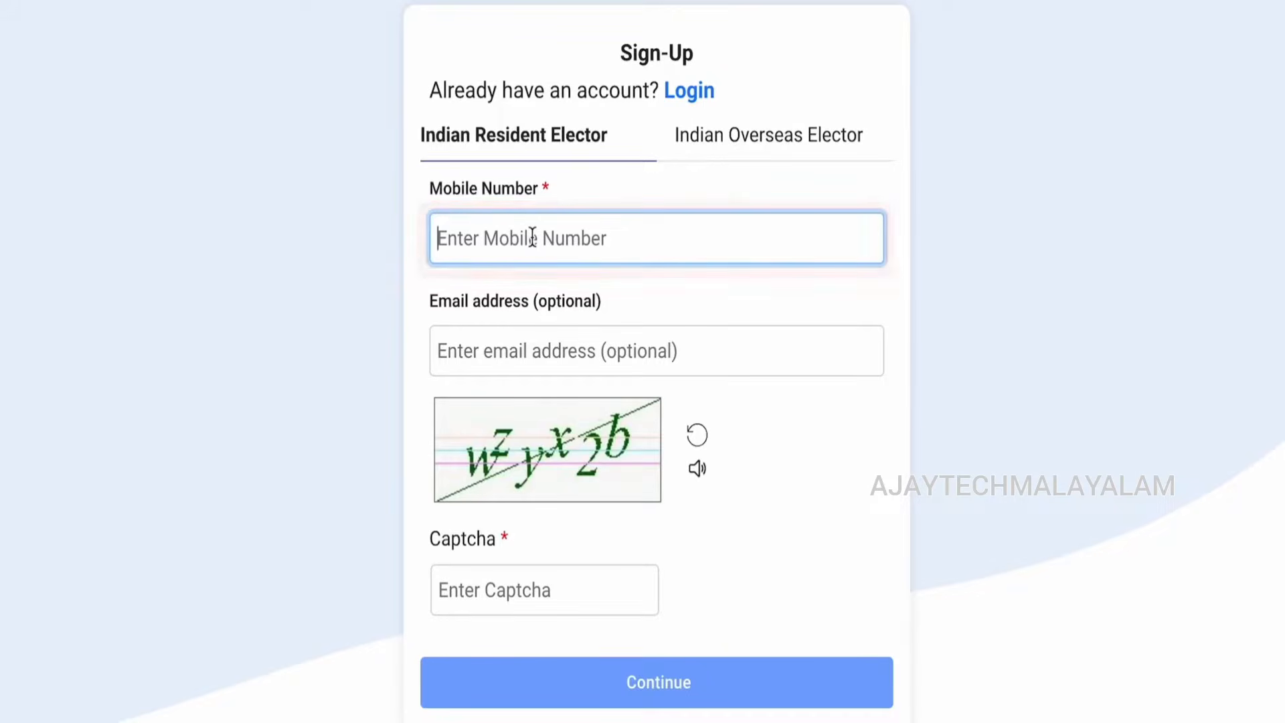
type("wzyx2b")
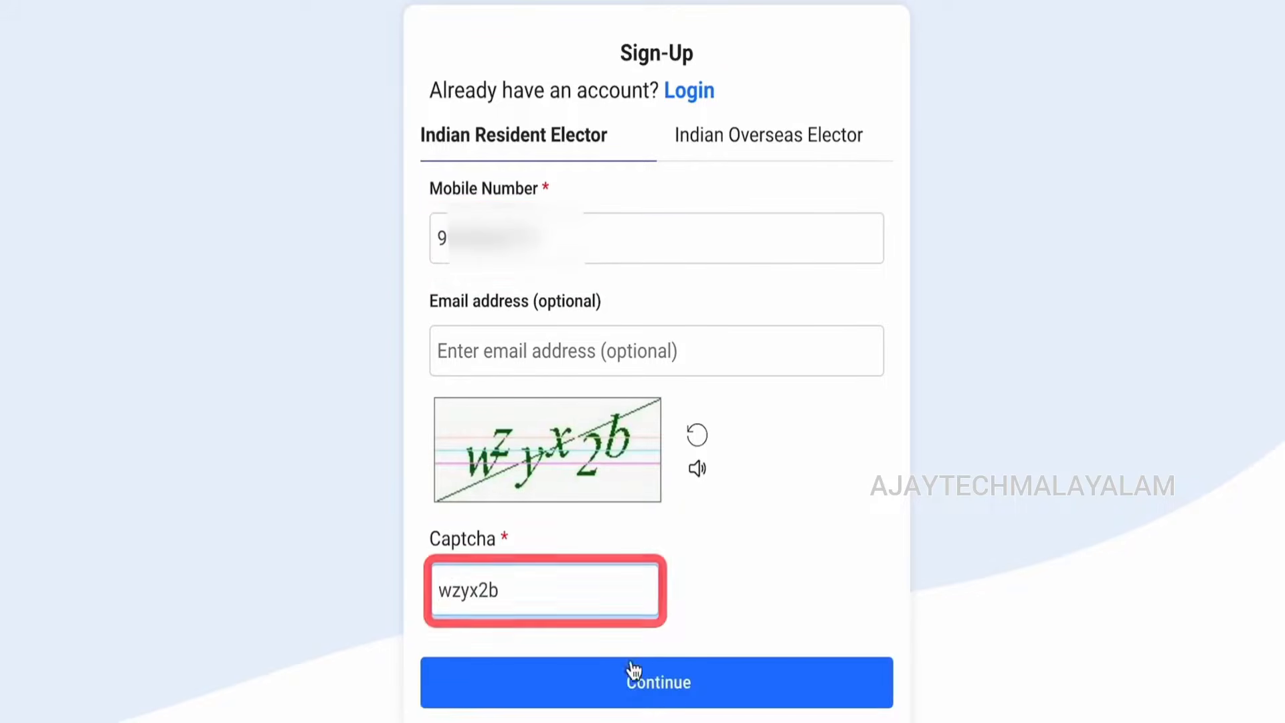
left_click(673, 693)
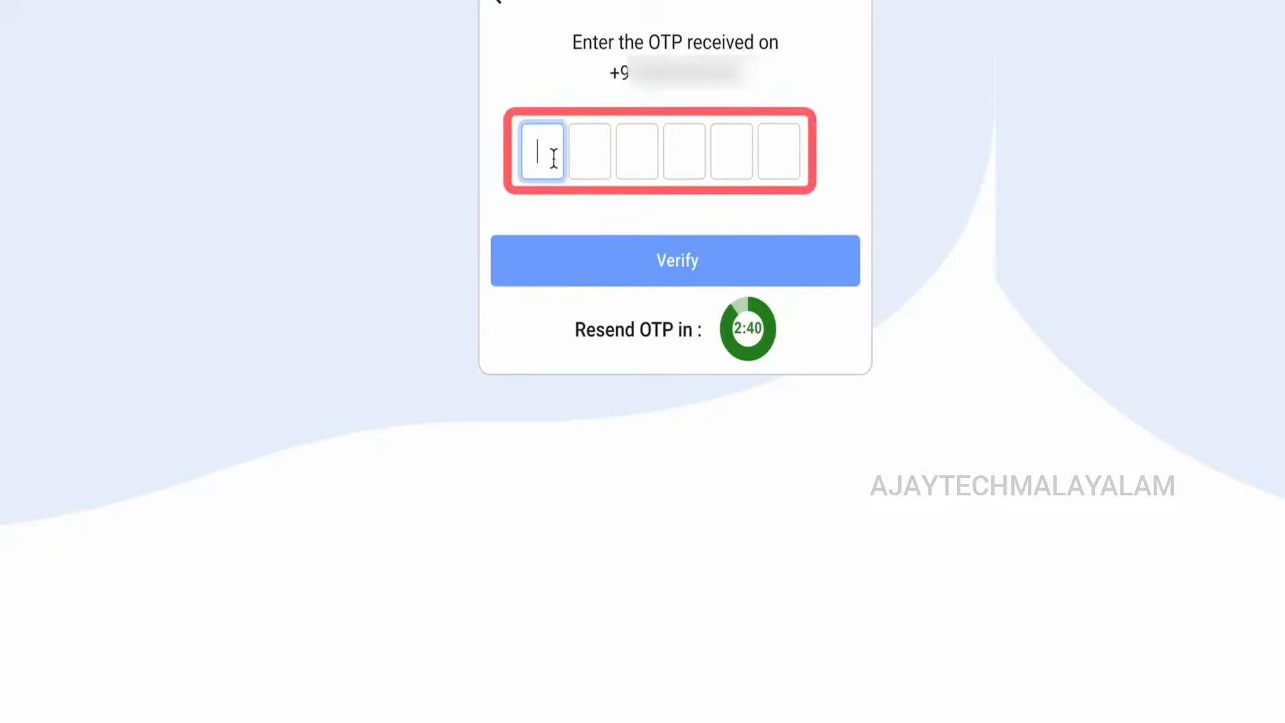
type("99999")
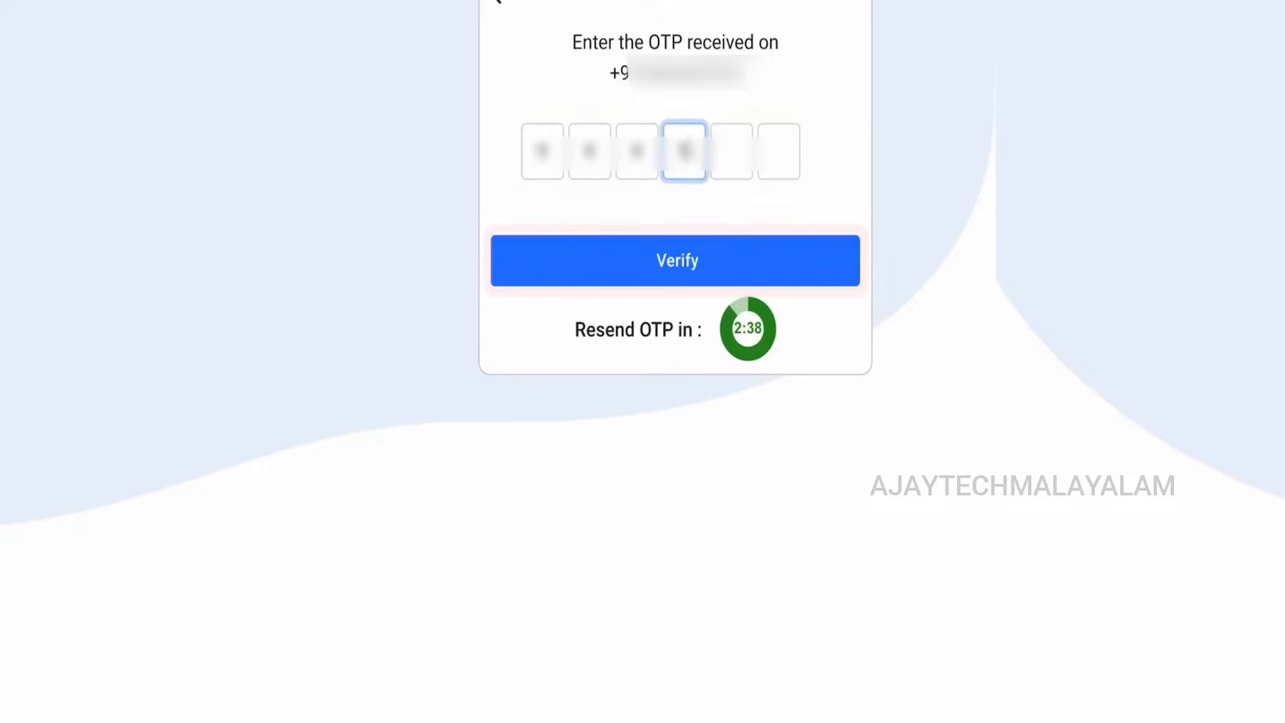
type("7")
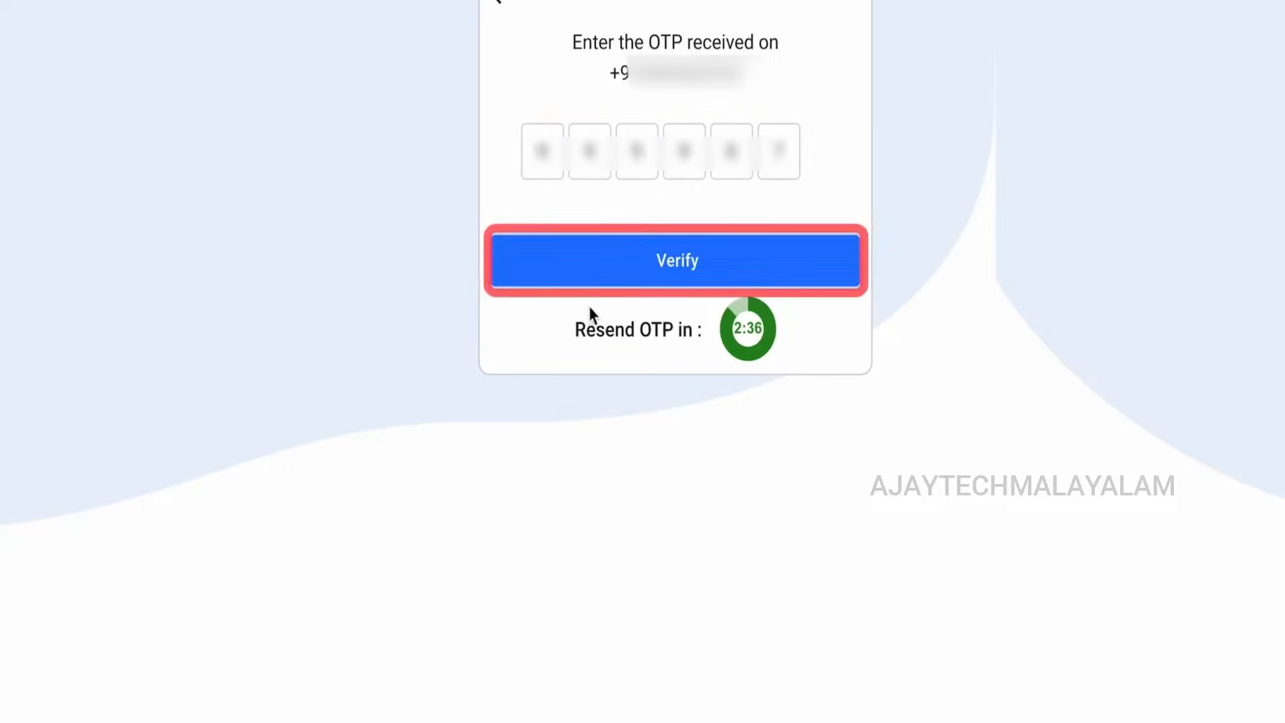
left_click(590, 287)
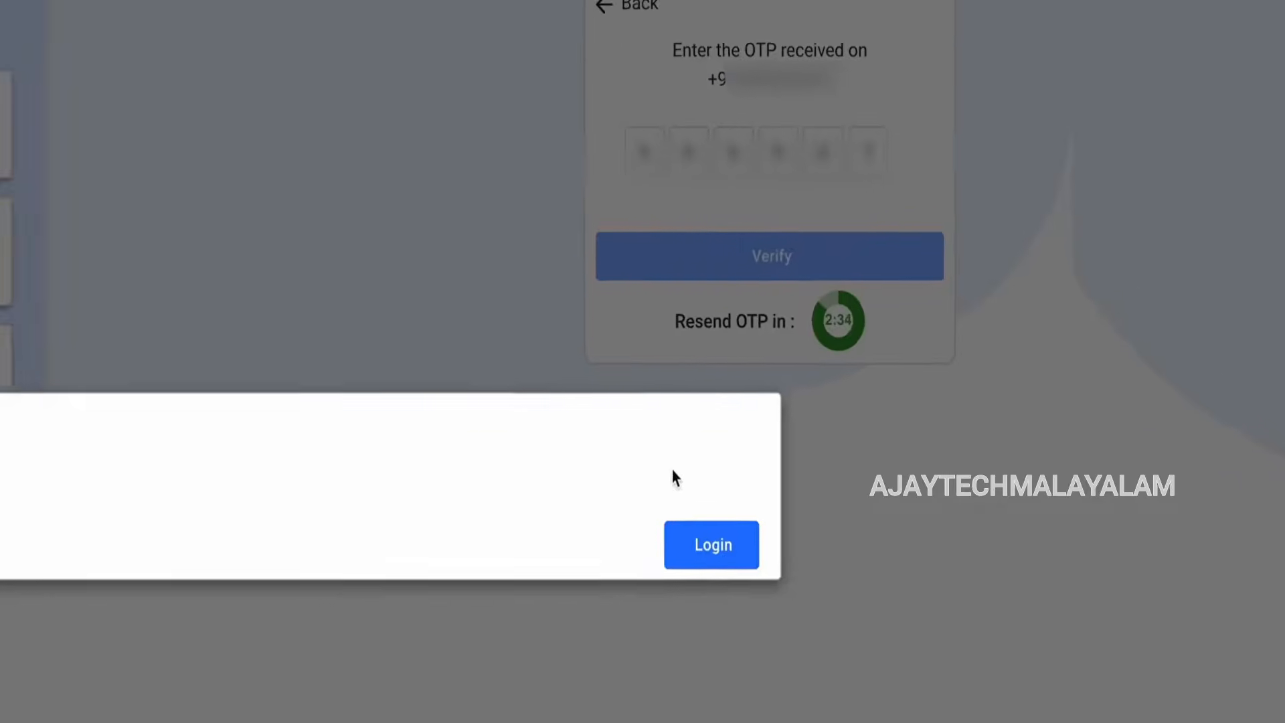
left_click(905, 504)
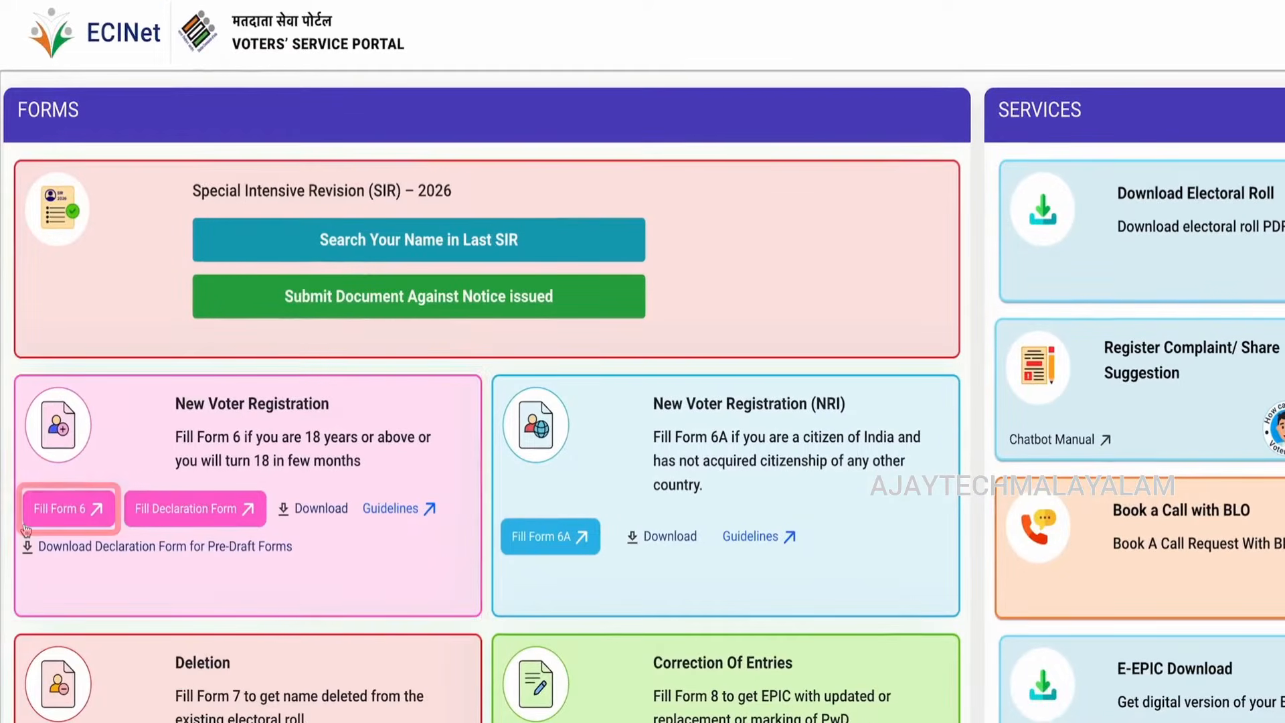
Step: Start Form 6 and choose the applicant's state, district and assembly constituency
left_click(26, 525)
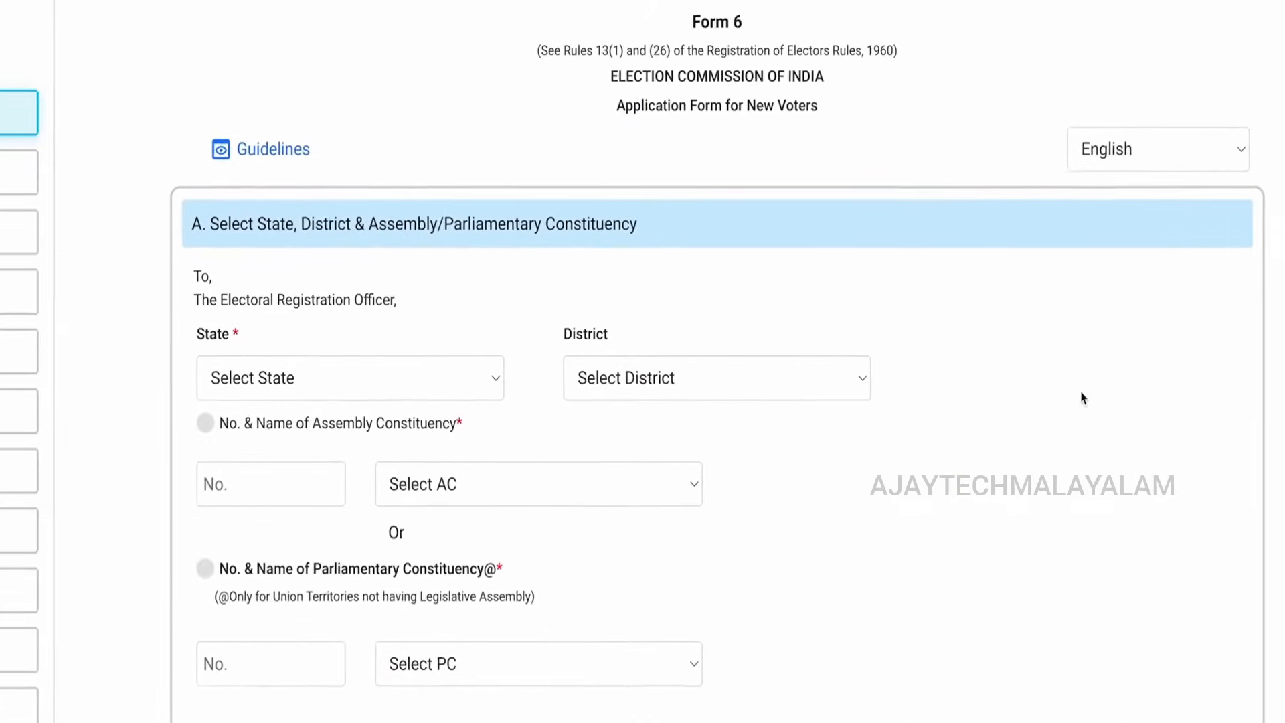
left_click(296, 384)
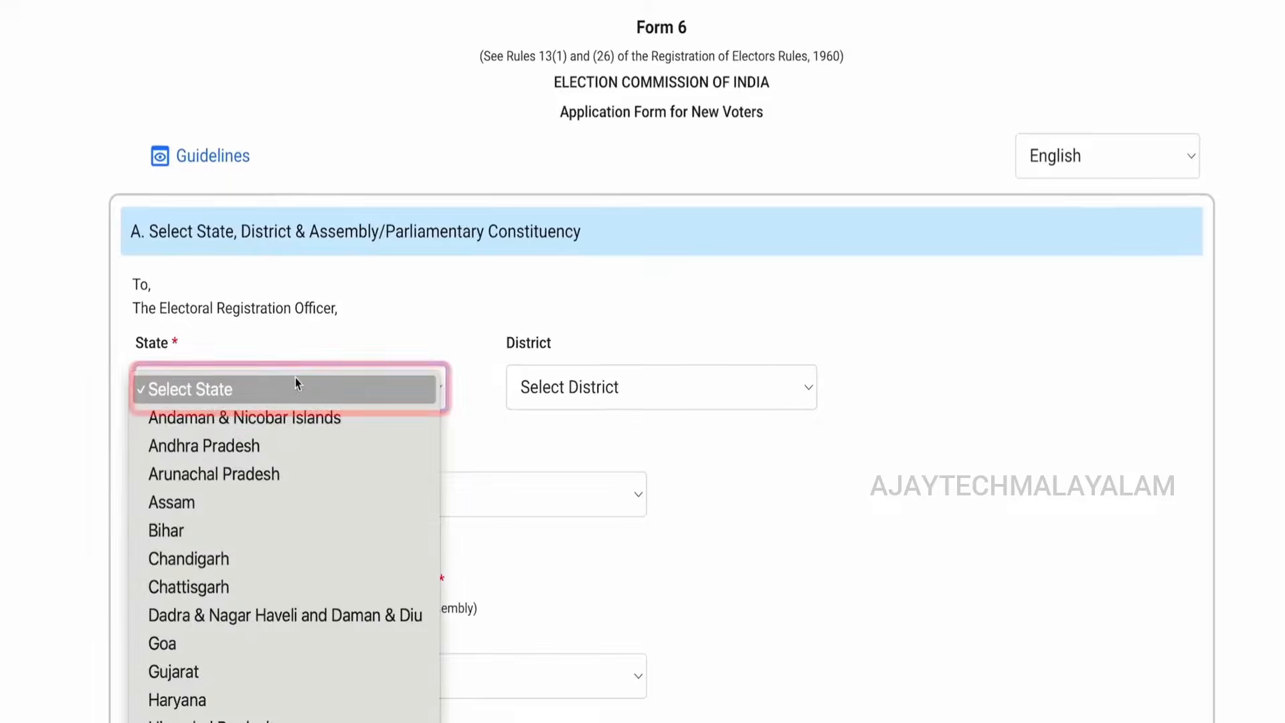
scroll(295, 383, "down", 10)
left_click(288, 663)
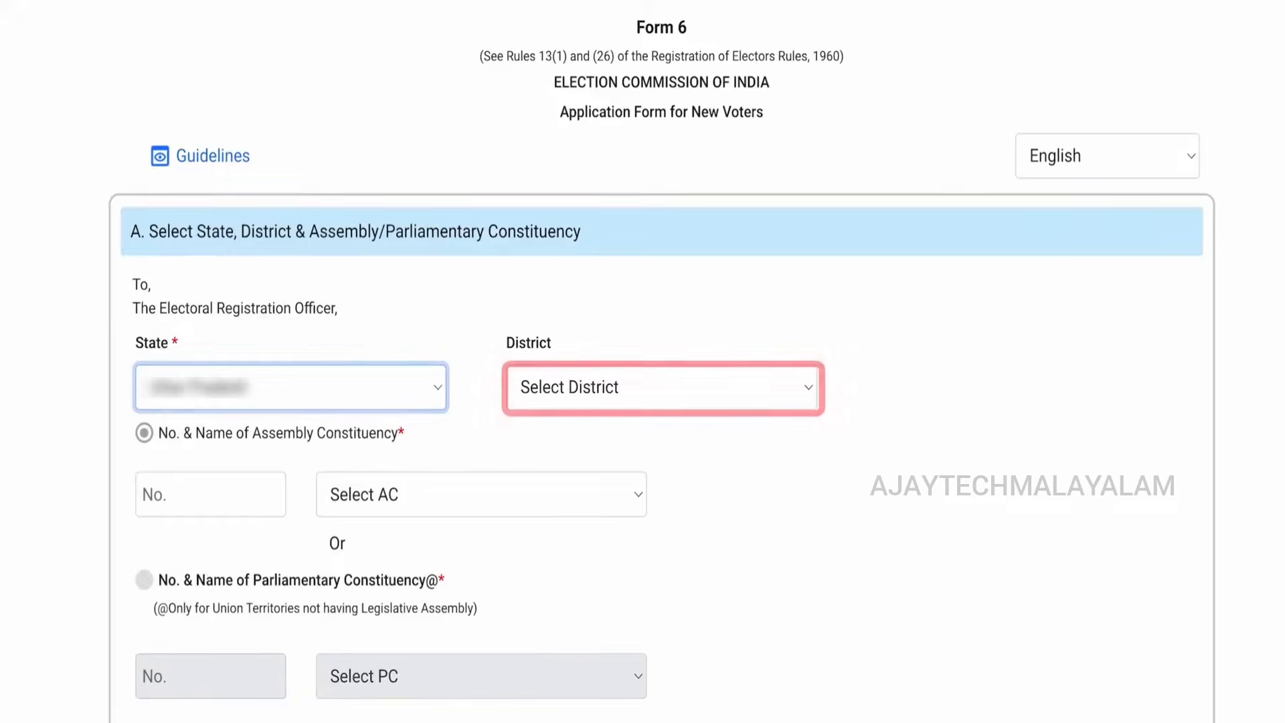
left_click(633, 385)
left_click(575, 643)
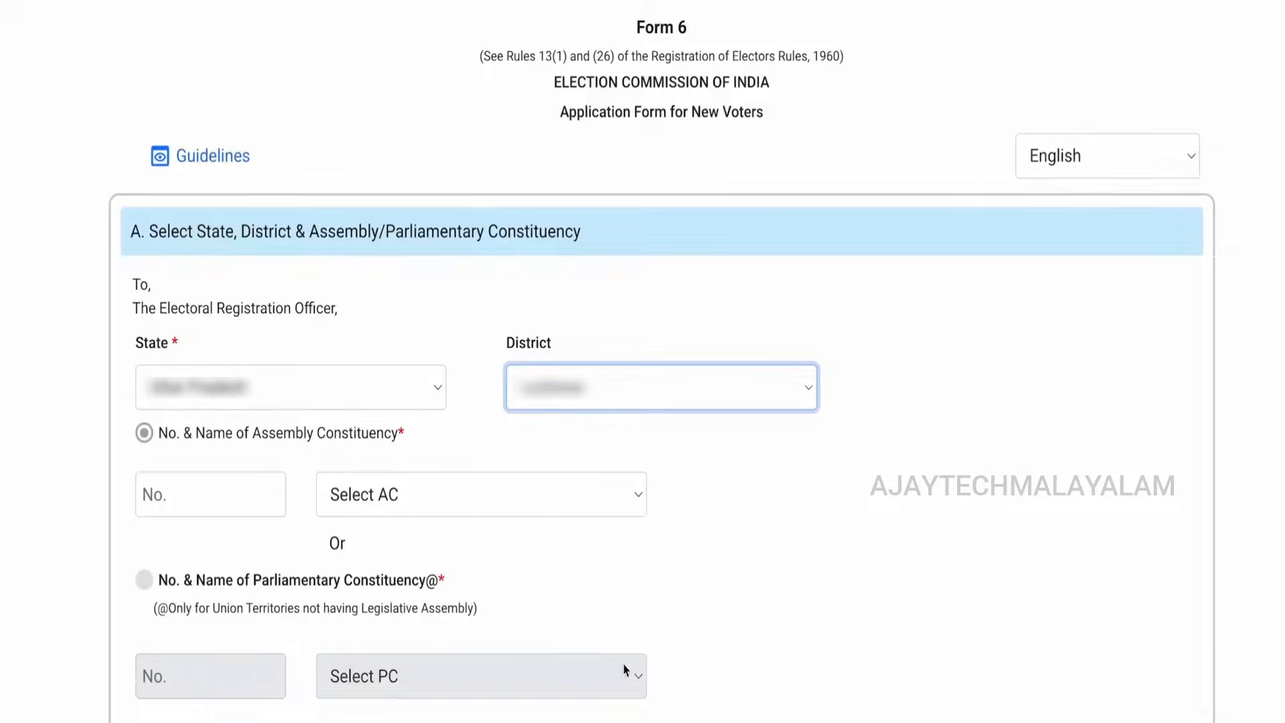
left_click(452, 501)
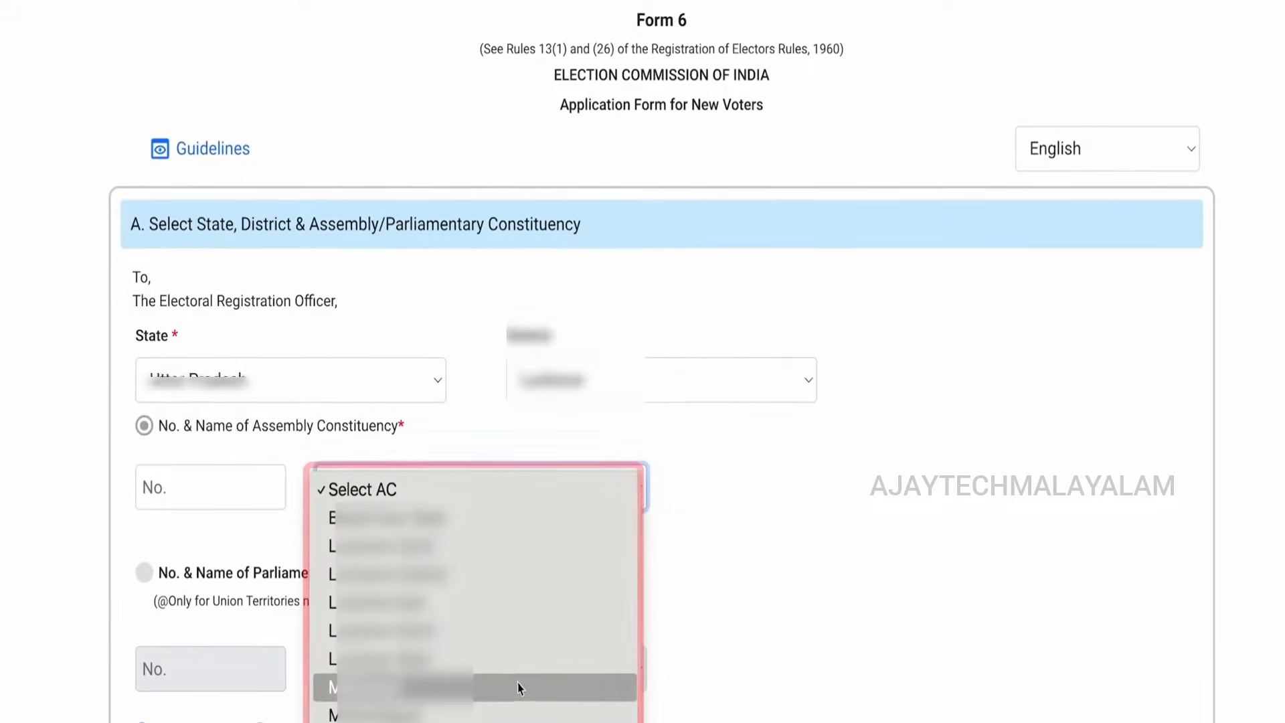
left_click(517, 686)
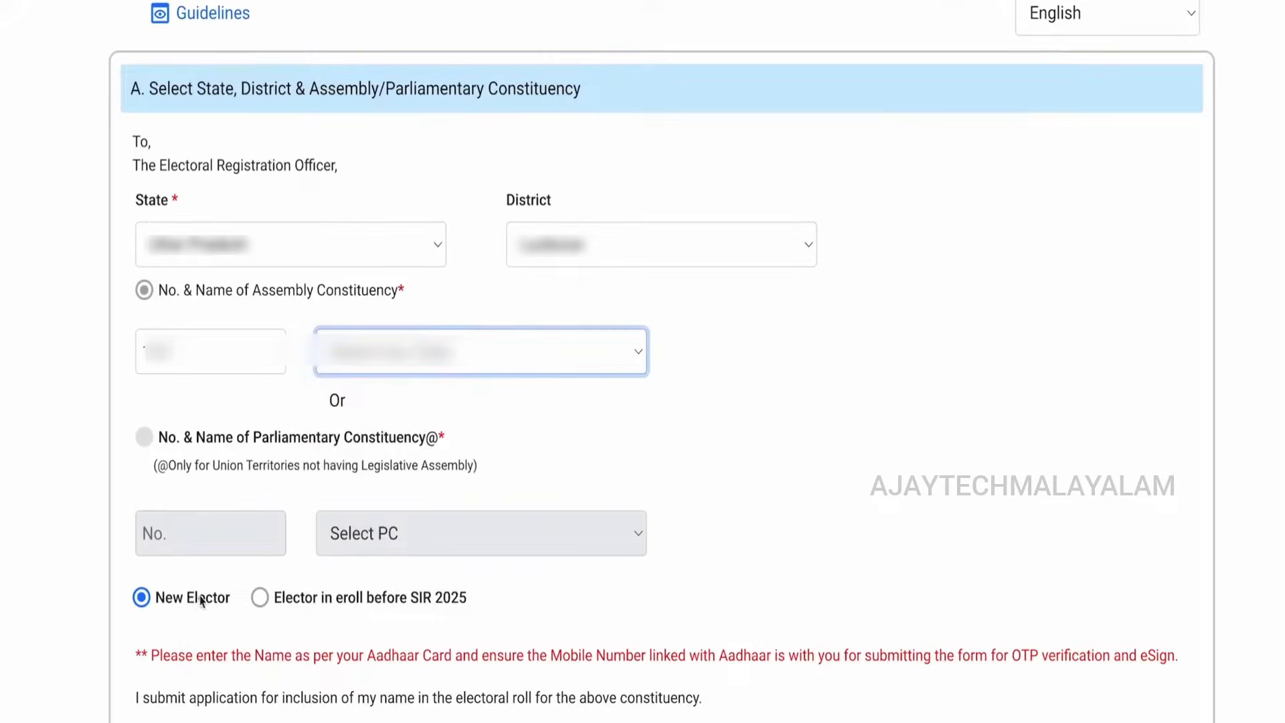
Step: Mark the applicant as a New Elector
scroll(239, 611, "down", 2)
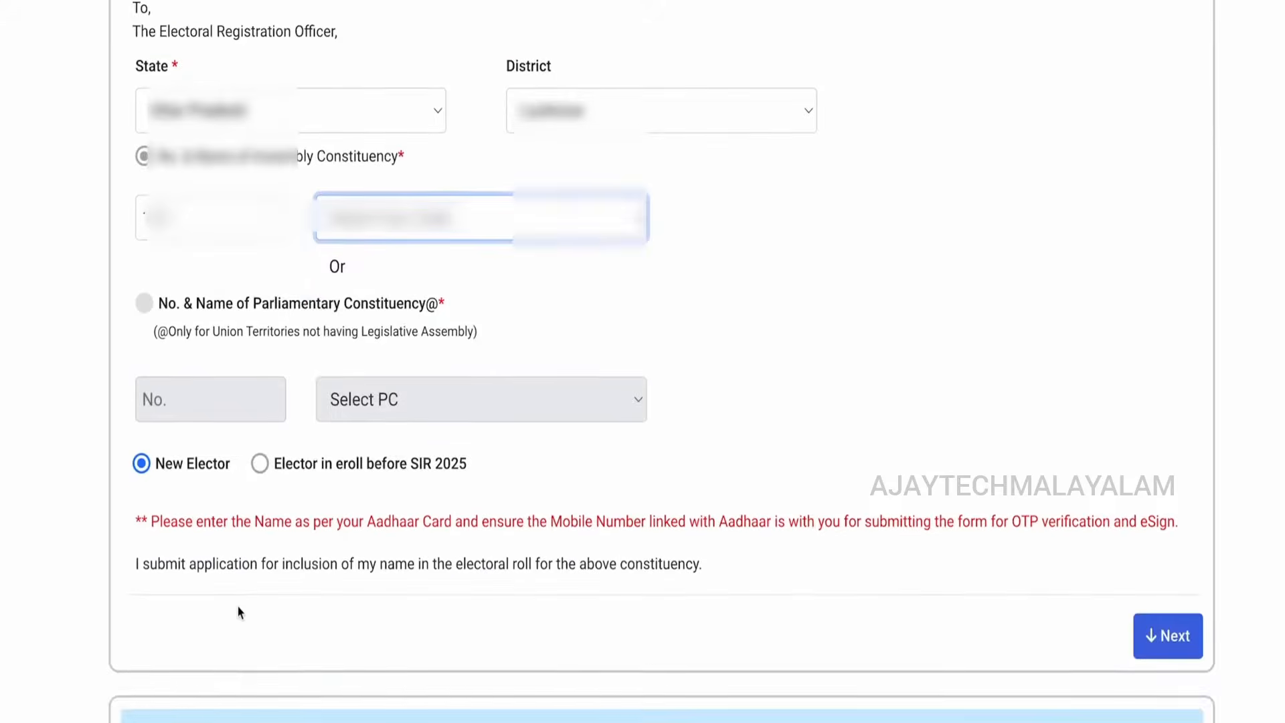
left_click(261, 465)
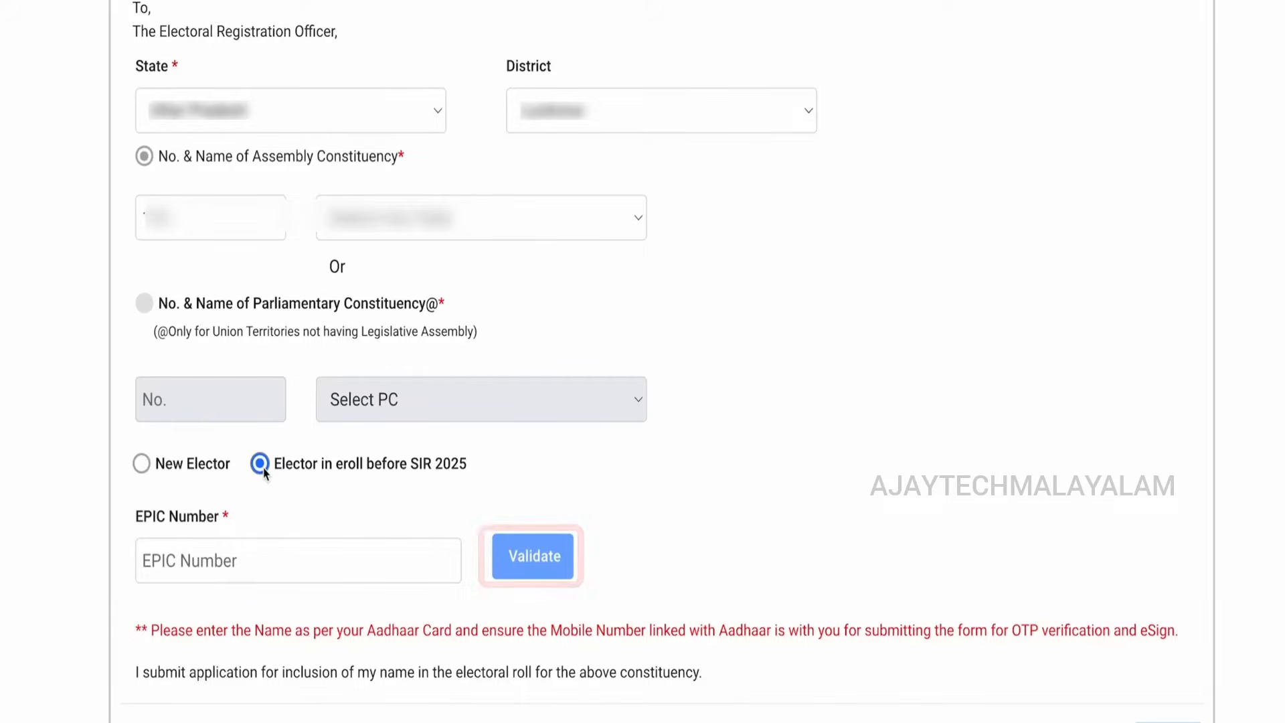
left_click(142, 464)
scroll(1162, 556, "down", 1)
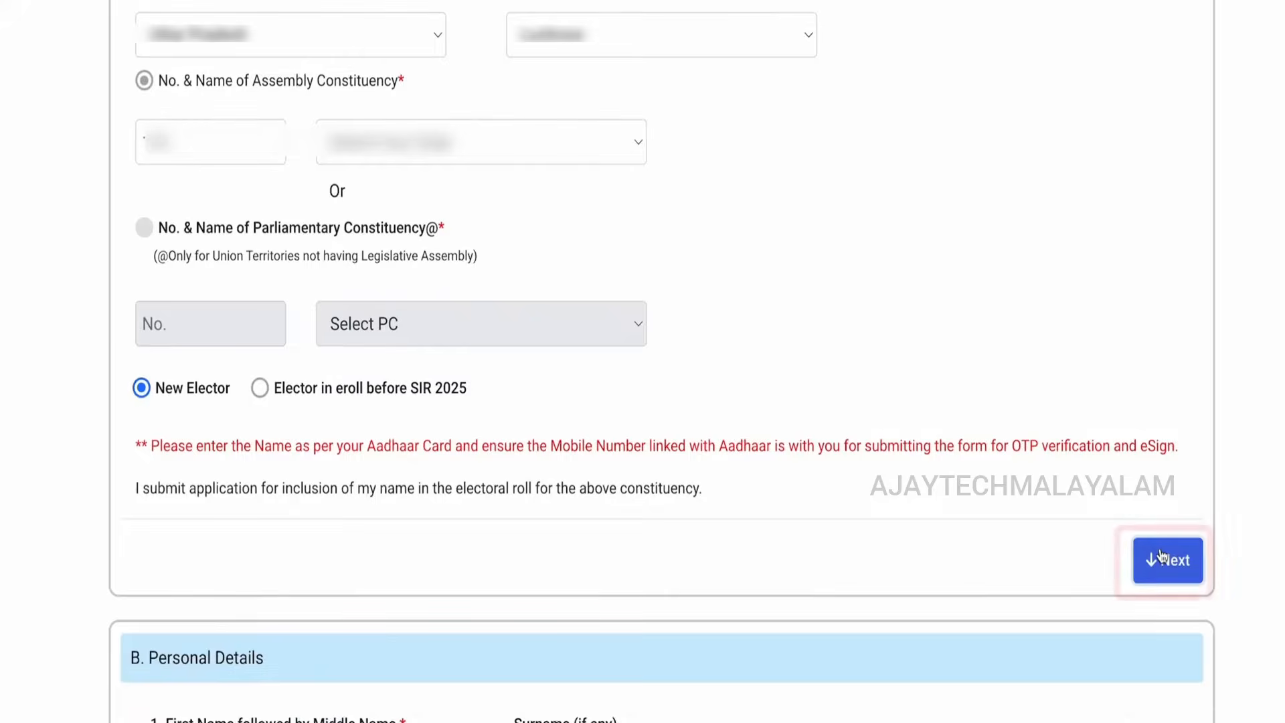
Step: Enter the applicant's first name and surname, and upload image.jpg as the photograph
left_click(1161, 559)
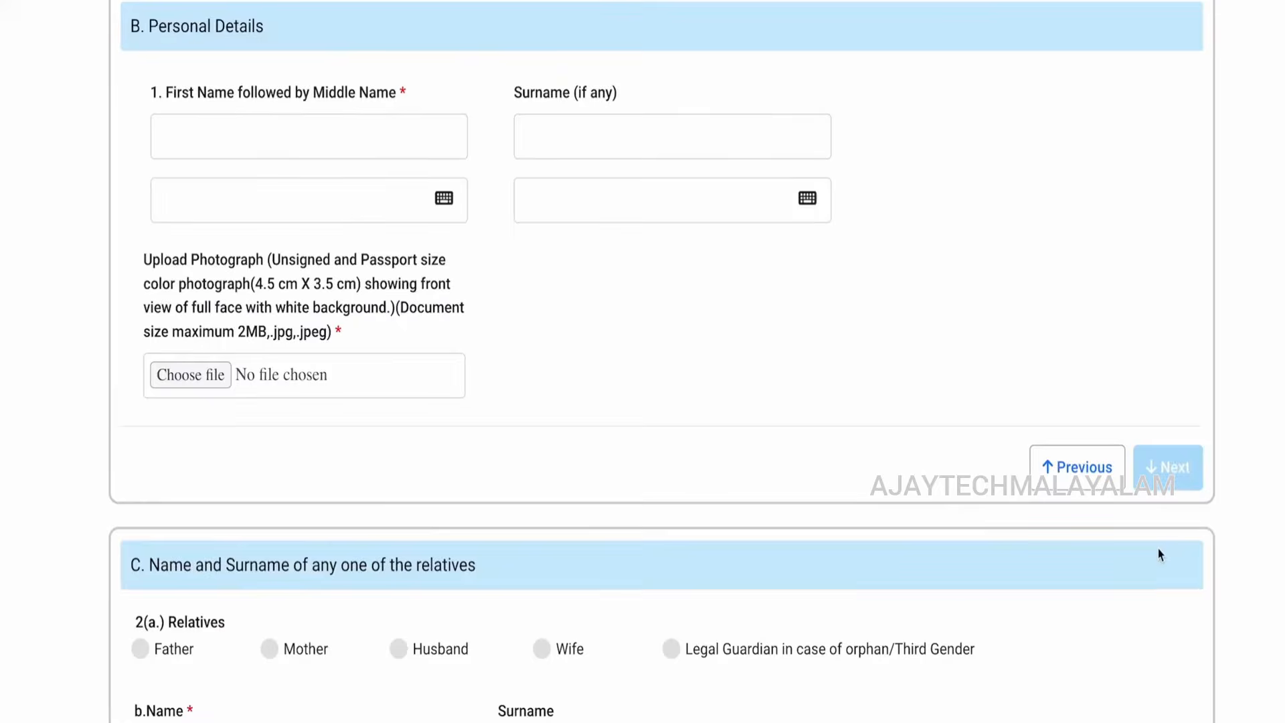
left_click(415, 137)
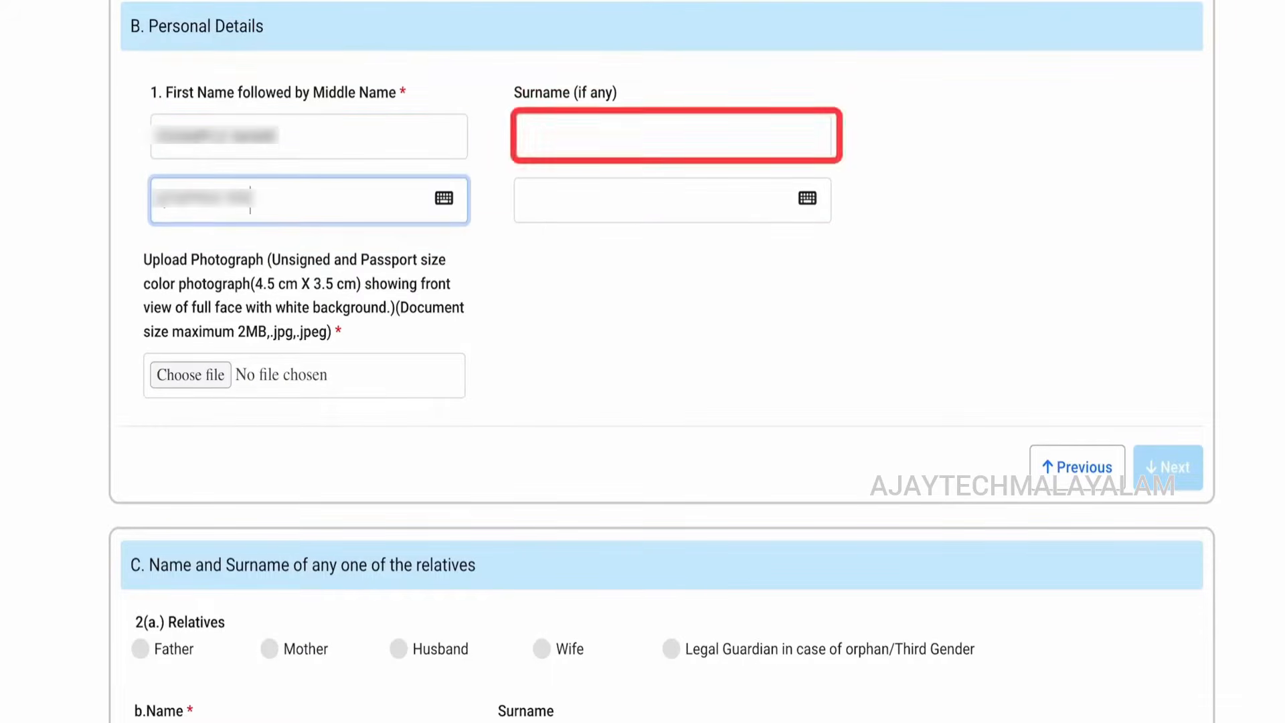
left_click(602, 134)
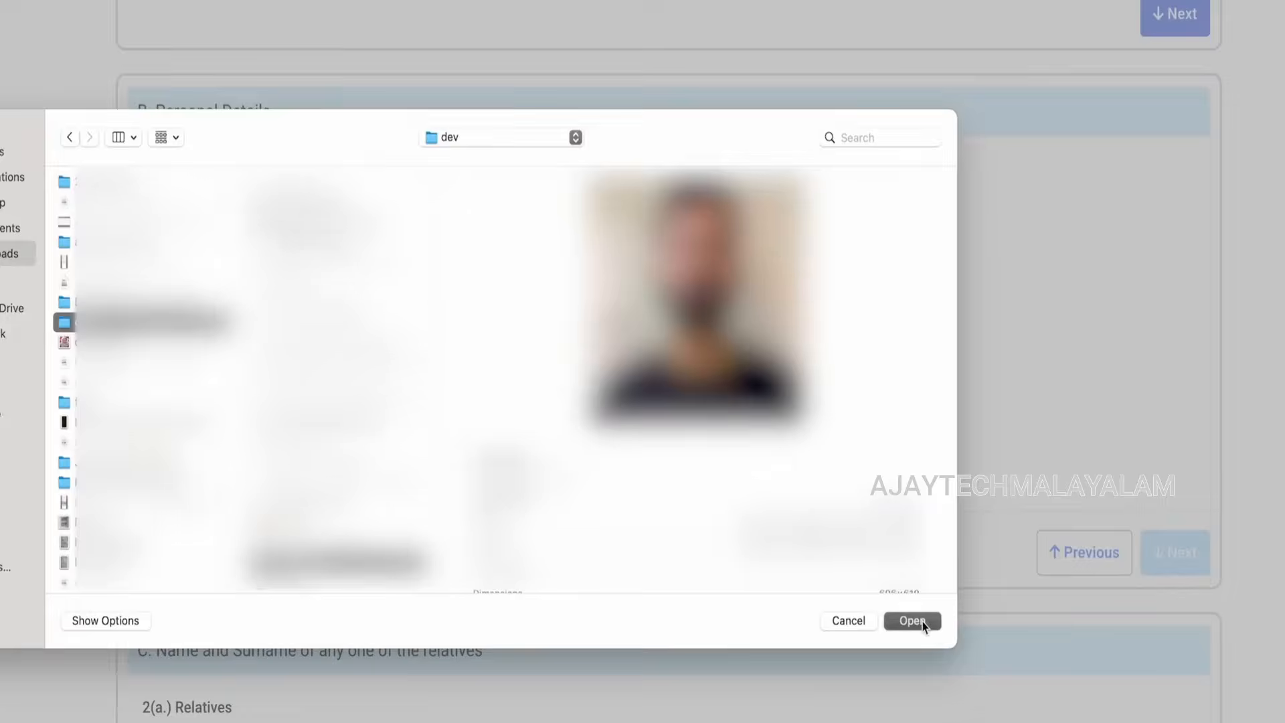
left_click(923, 626)
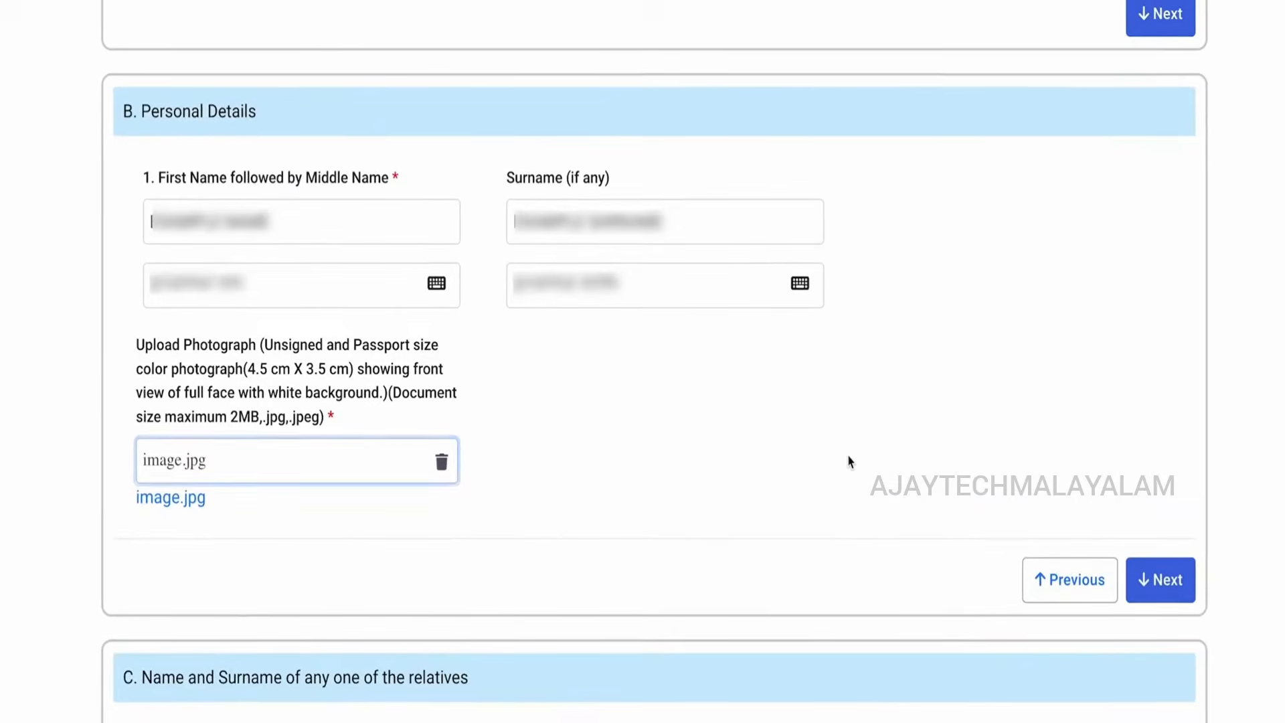
scroll(849, 460, "up", 1)
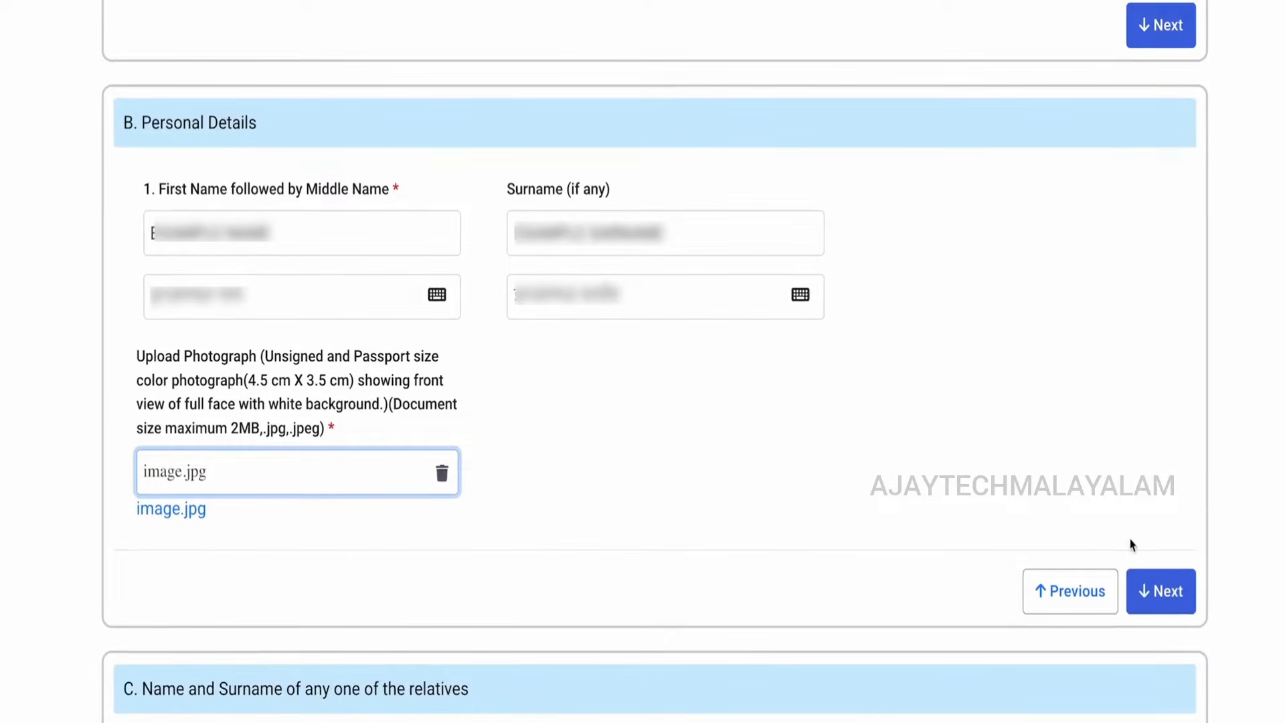
left_click(1146, 591)
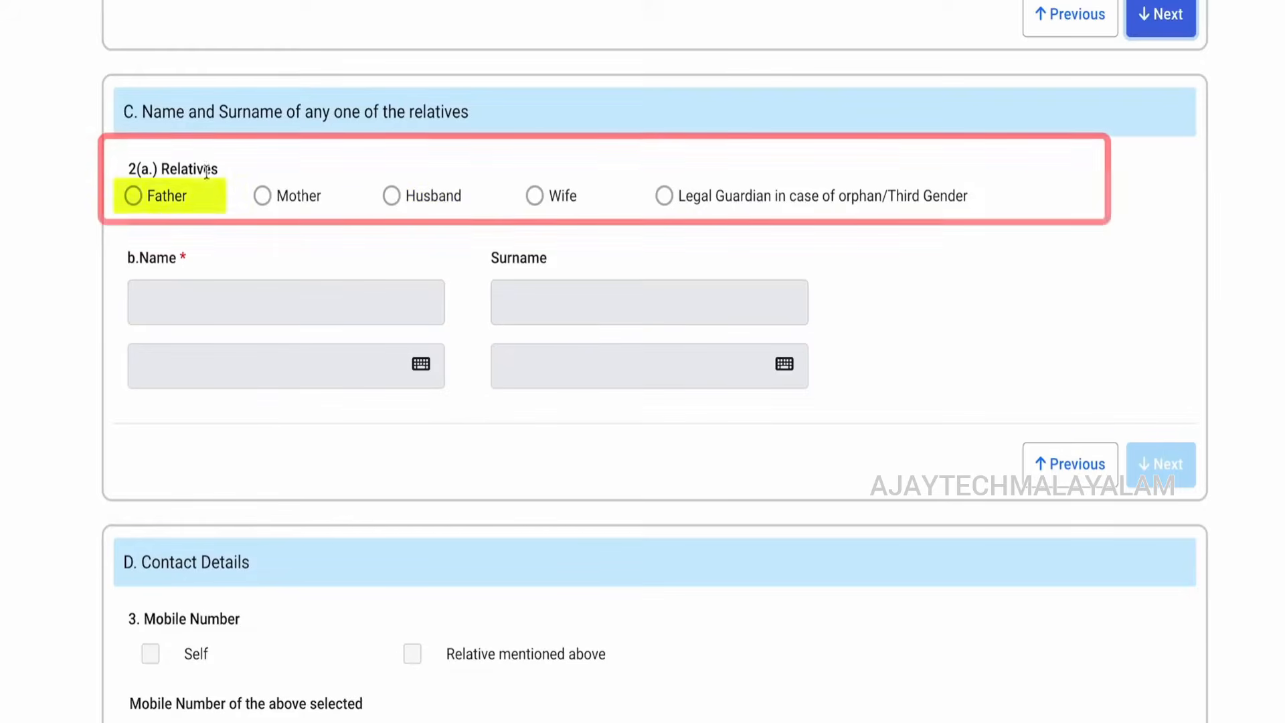
Step: Name Father as the relative and enter the father's name
left_click(133, 196)
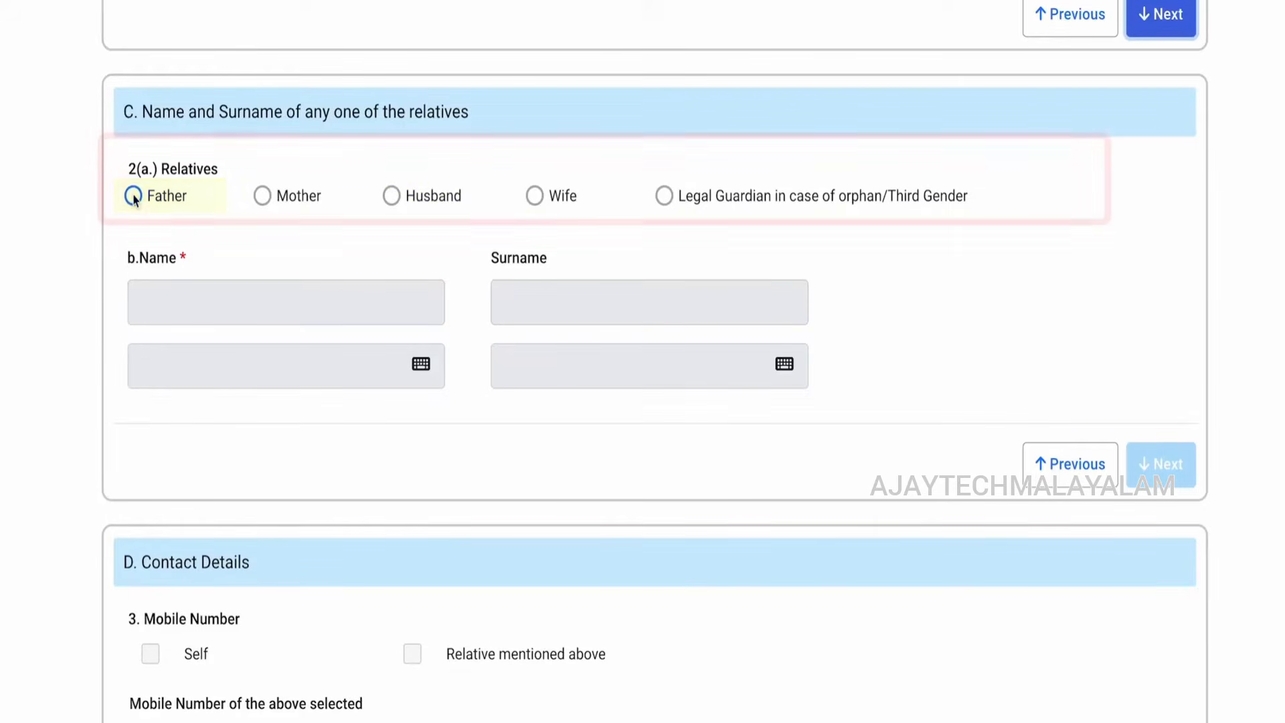
left_click(191, 303)
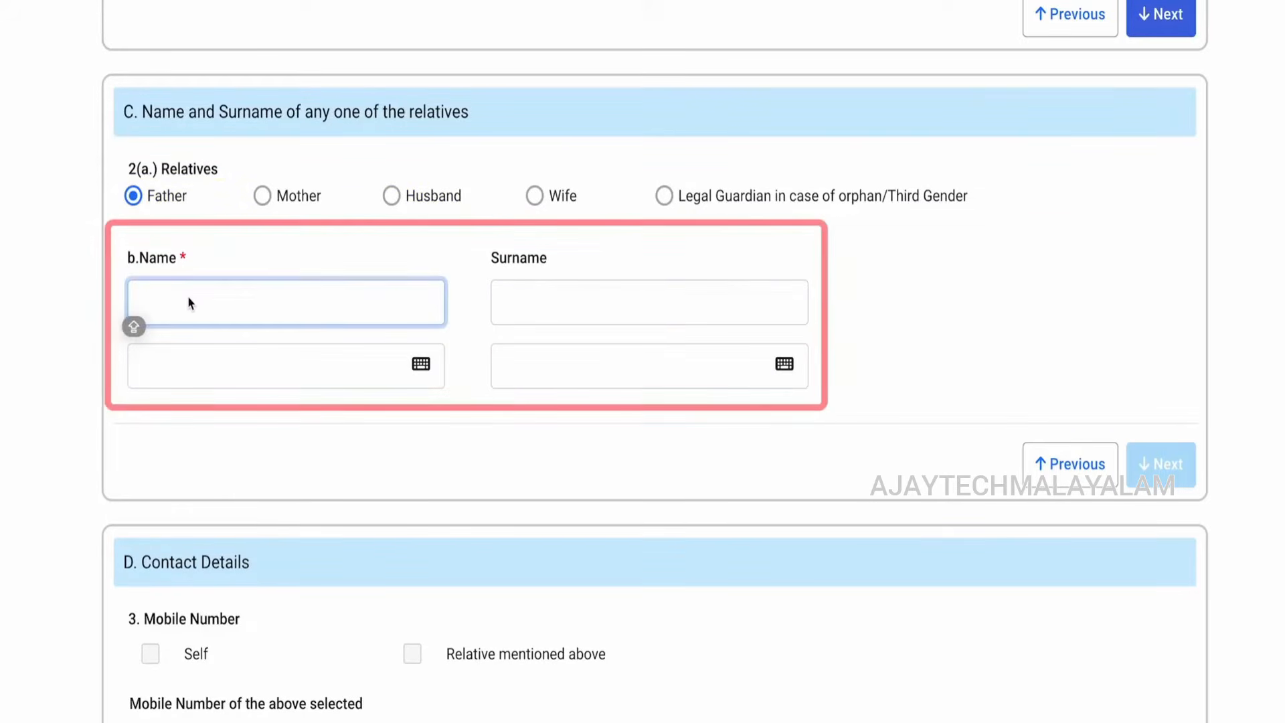
type("???MPLE")
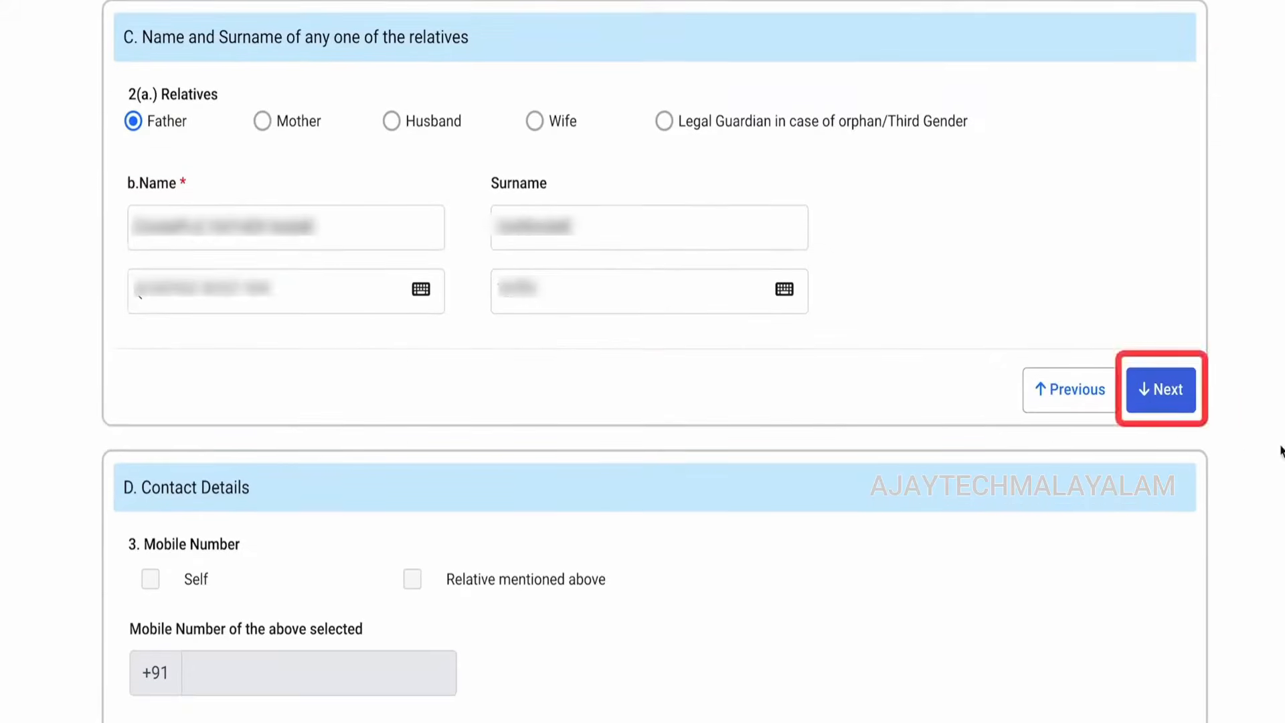
Step: Set contact details to the applicant's own mobile number and e-mail address
left_click(1181, 396)
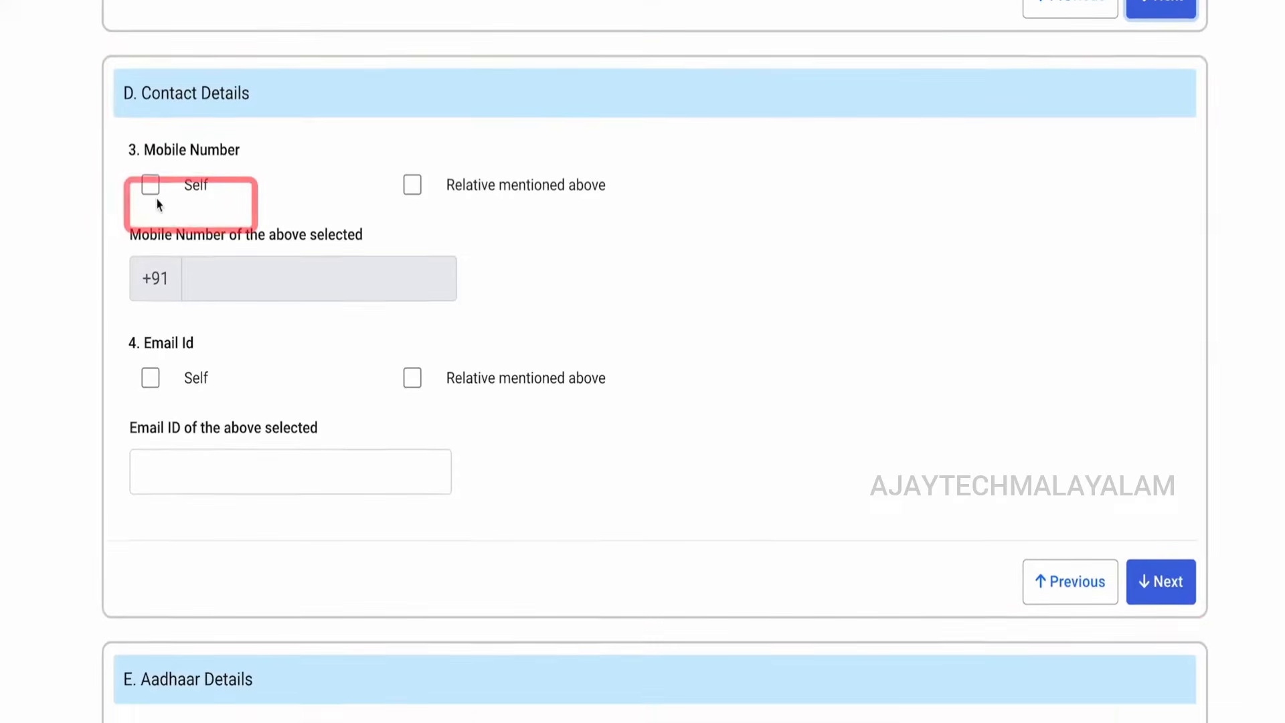
left_click(152, 186)
left_click(257, 278)
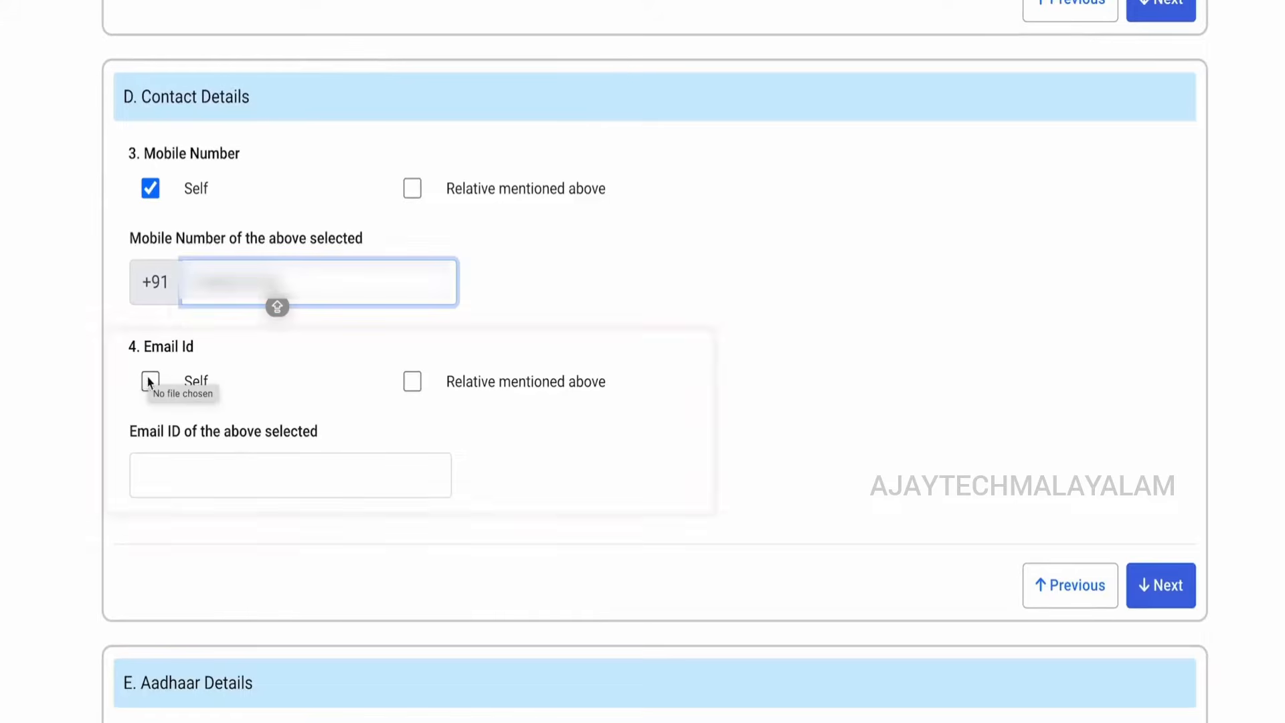
left_click(150, 381)
left_click(315, 476)
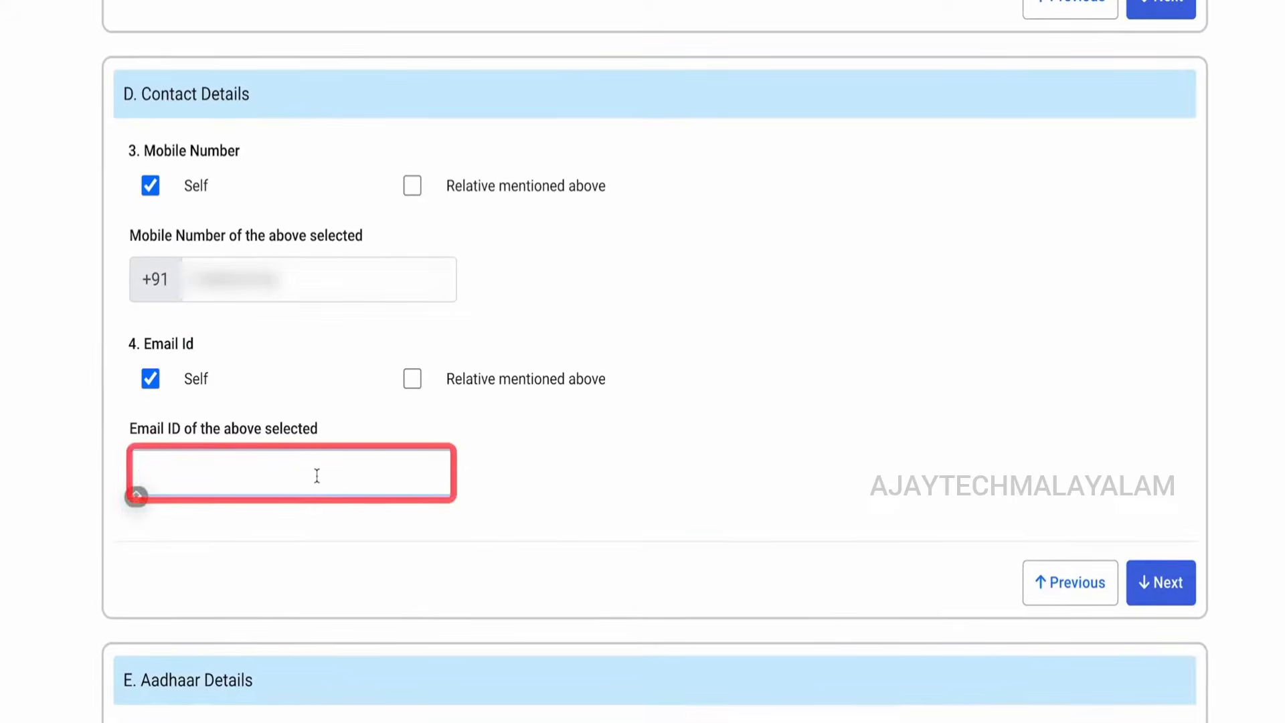
type("A")
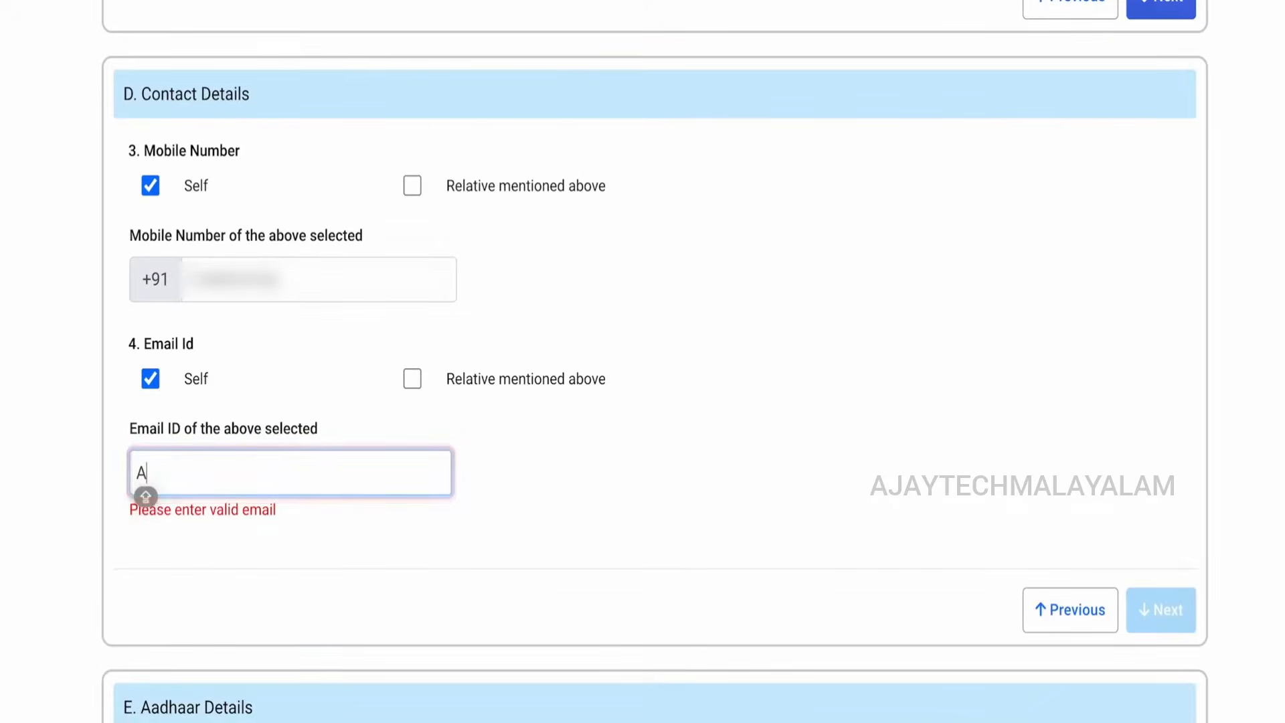
key("BackSpace")
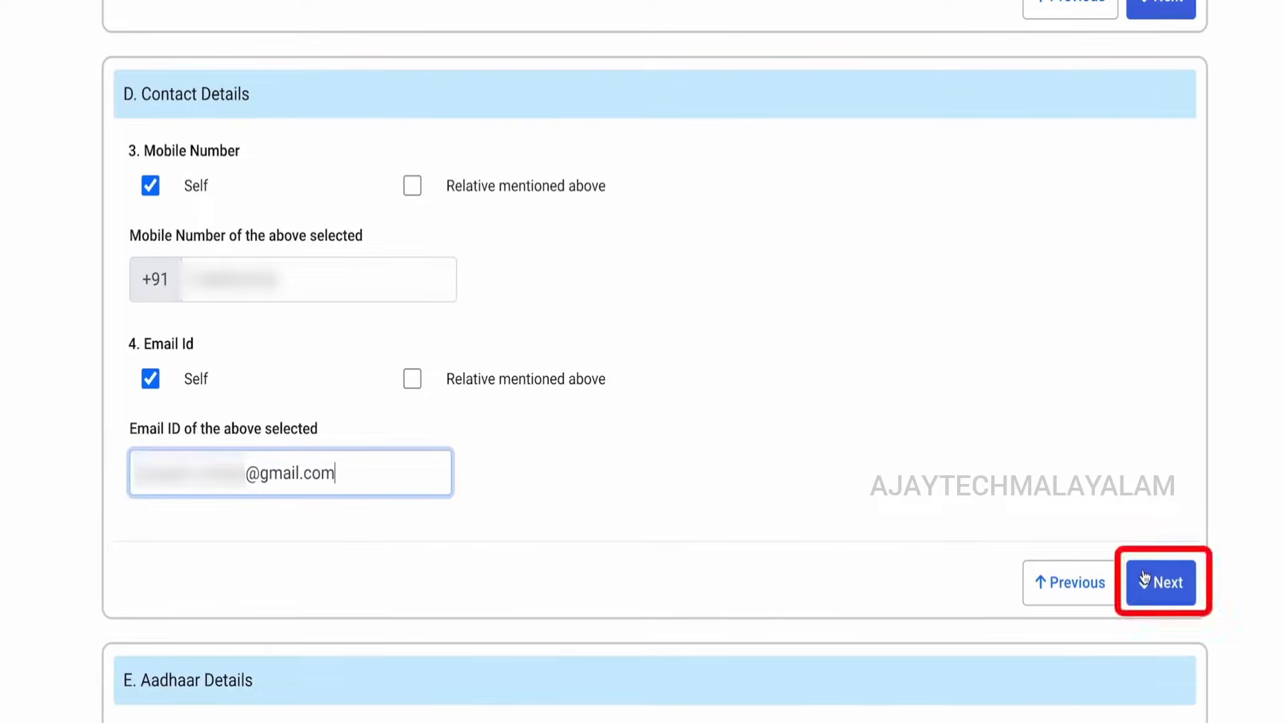
left_click(1145, 579)
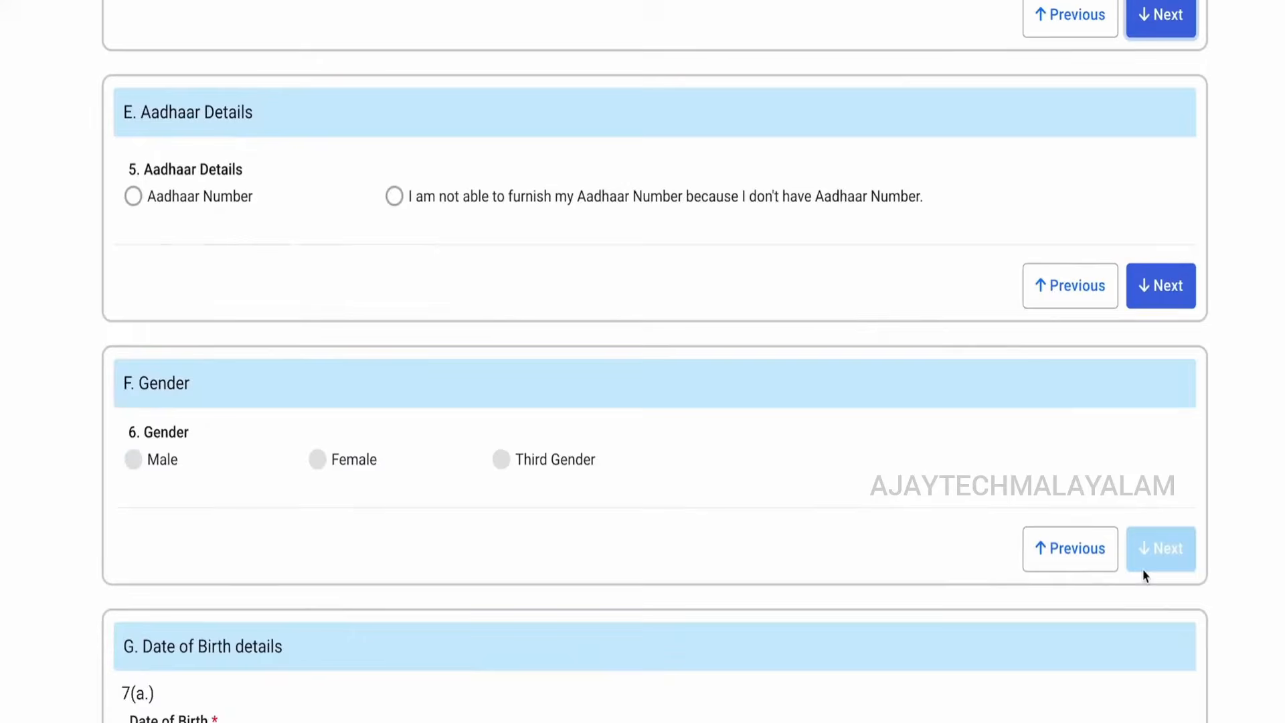
Step: Enter the applicant's Aadhaar number and set the gender to Male
left_click(134, 196)
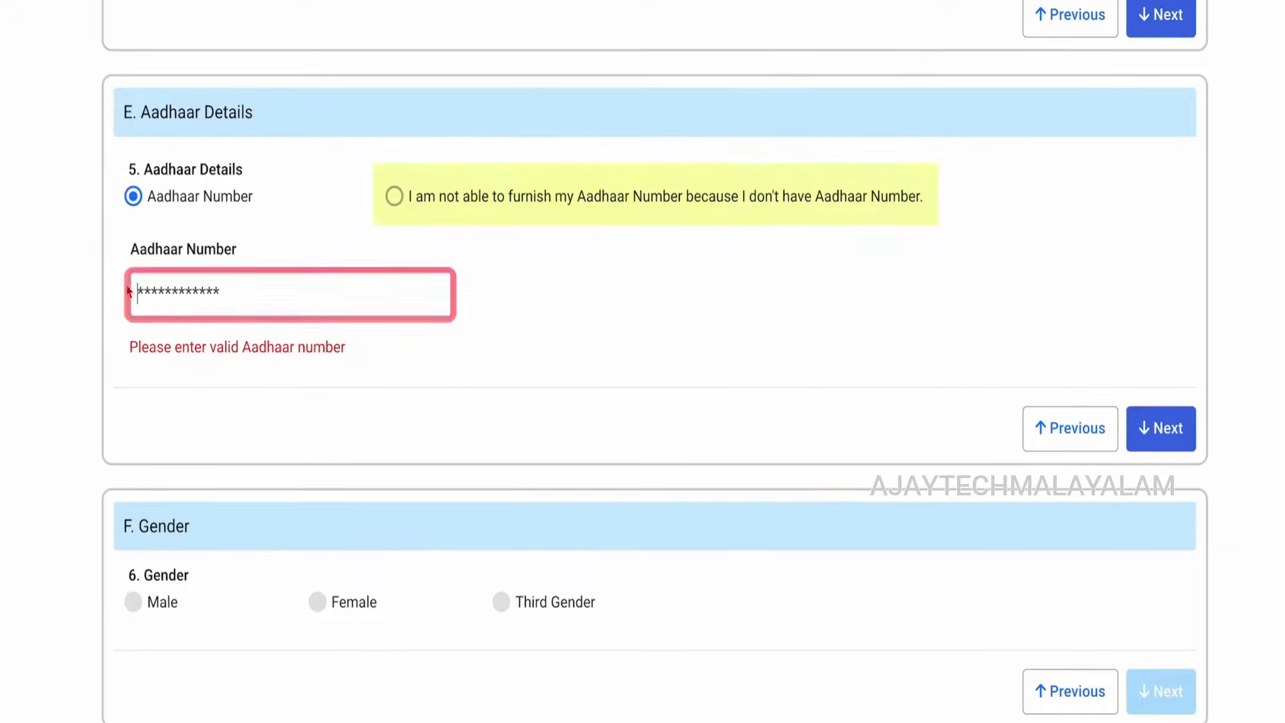
left_click_drag(138, 291, 244, 292)
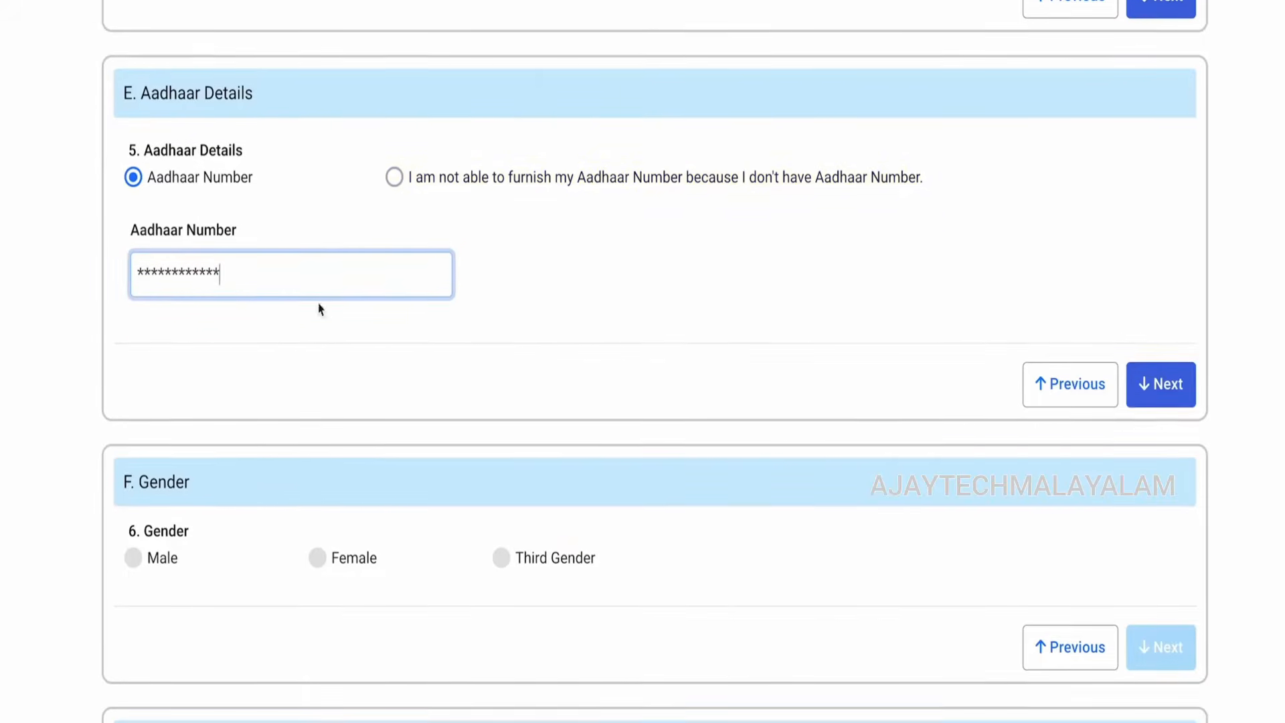
left_click(1148, 382)
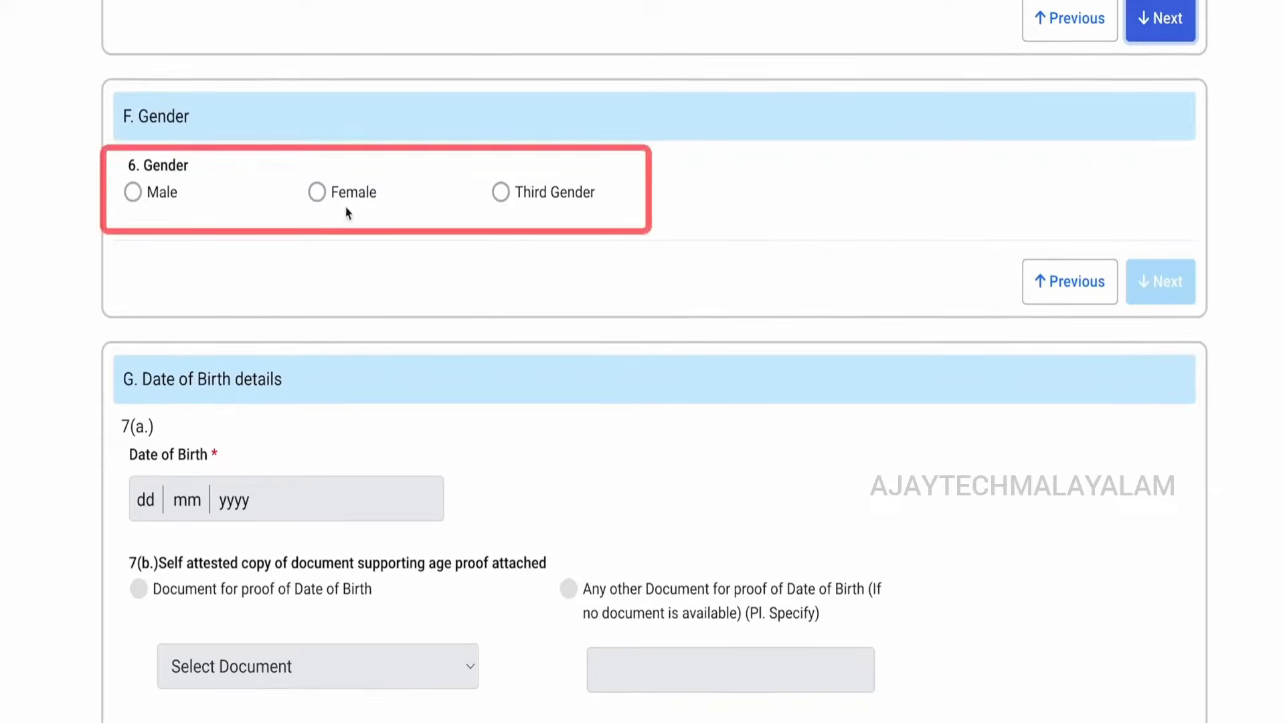
left_click(133, 192)
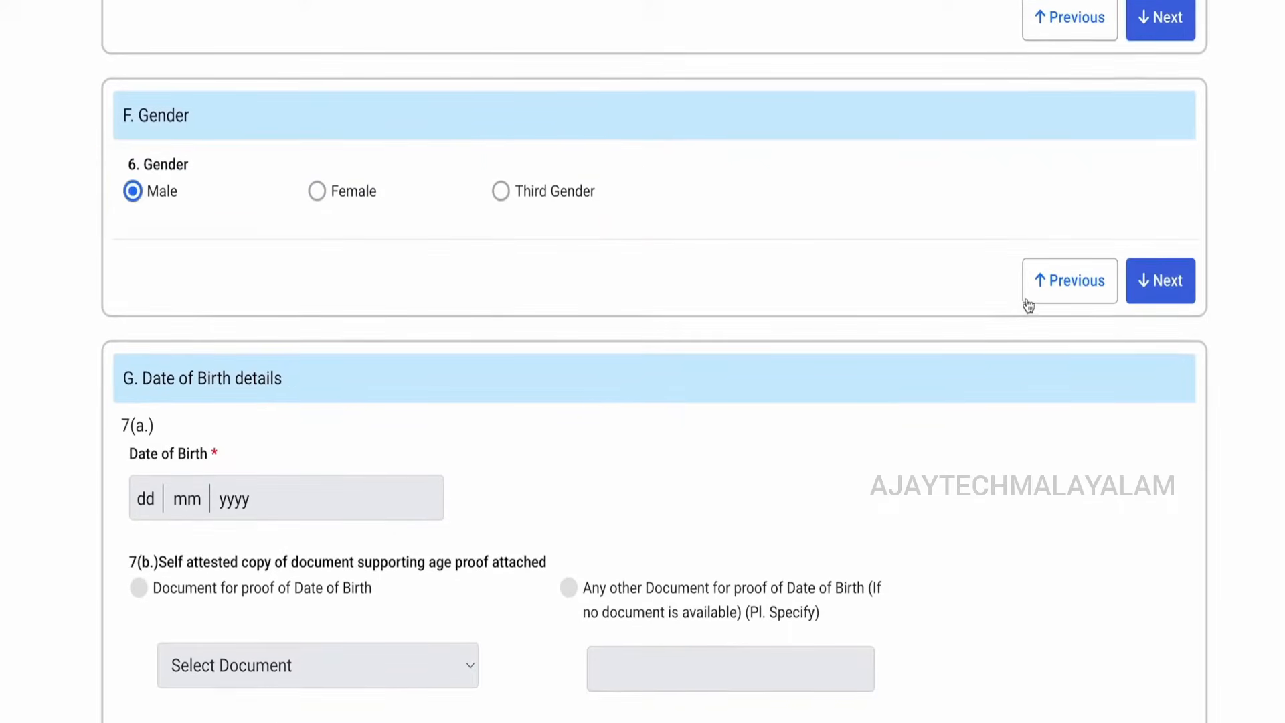
left_click(1185, 298)
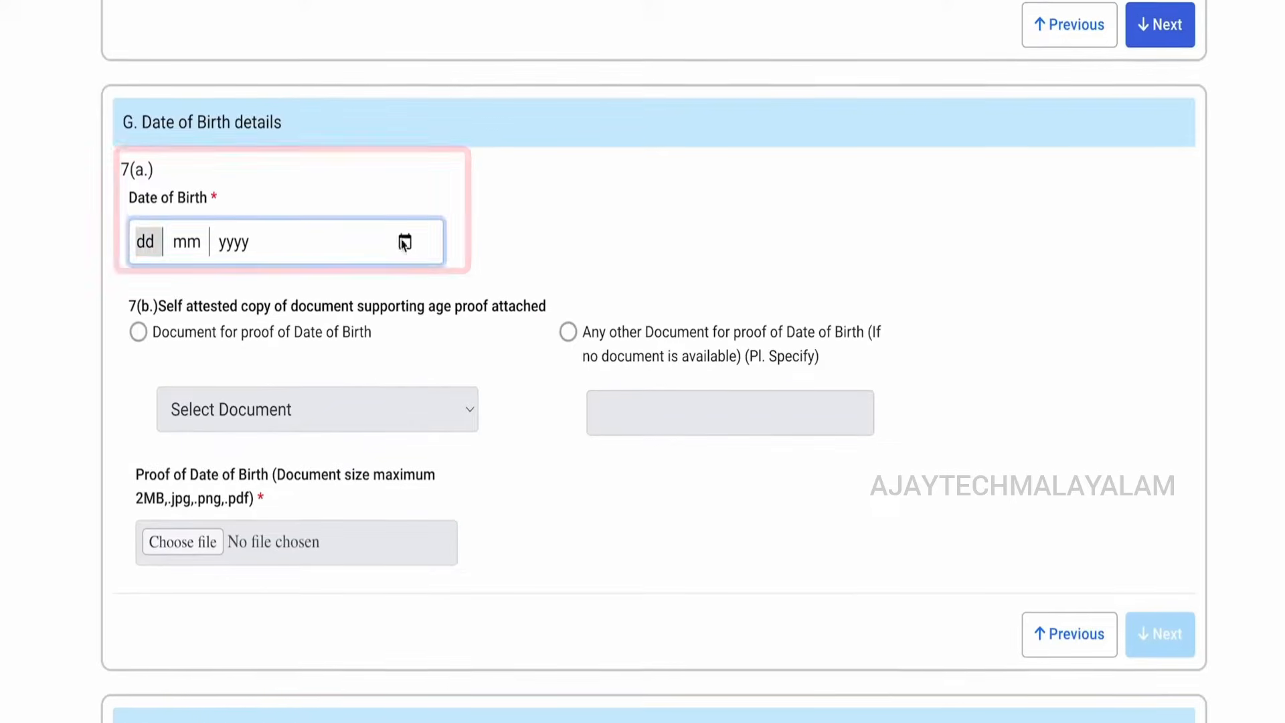
Step: Pick the birth date and attach the Aadhaar Card PDF as age proof
left_click(405, 245)
left_click(222, 296)
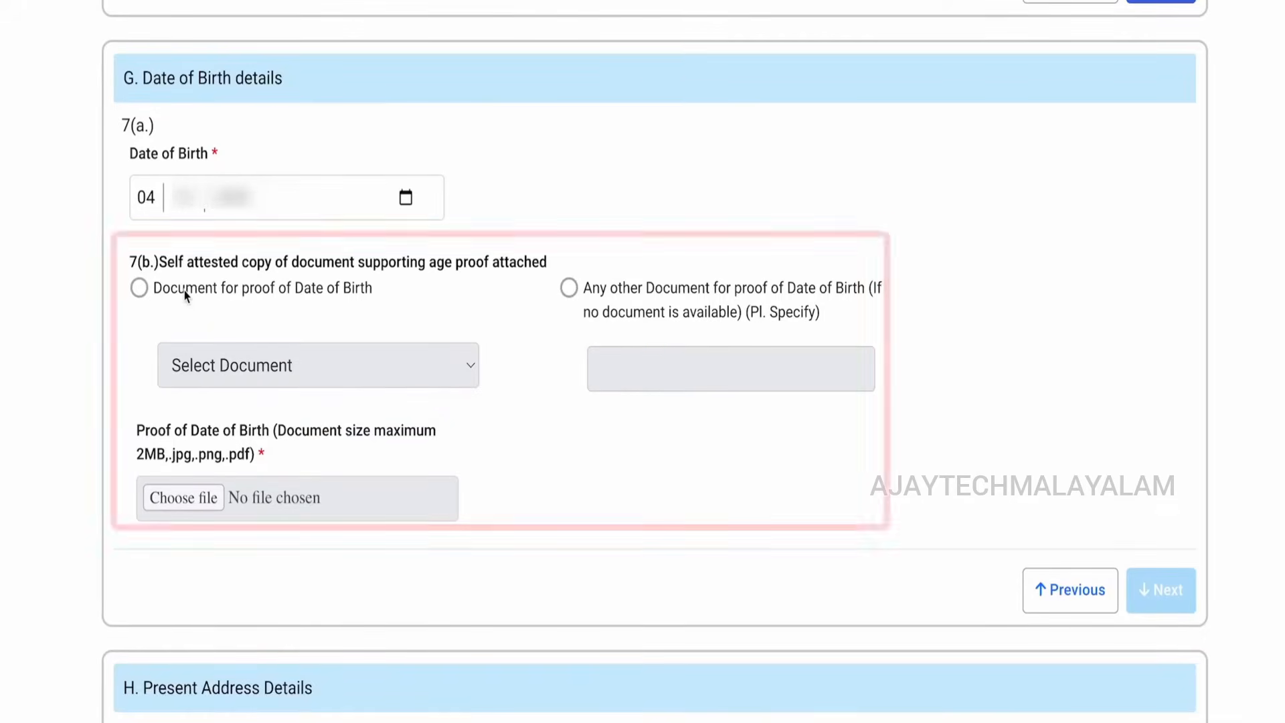
left_click(141, 288)
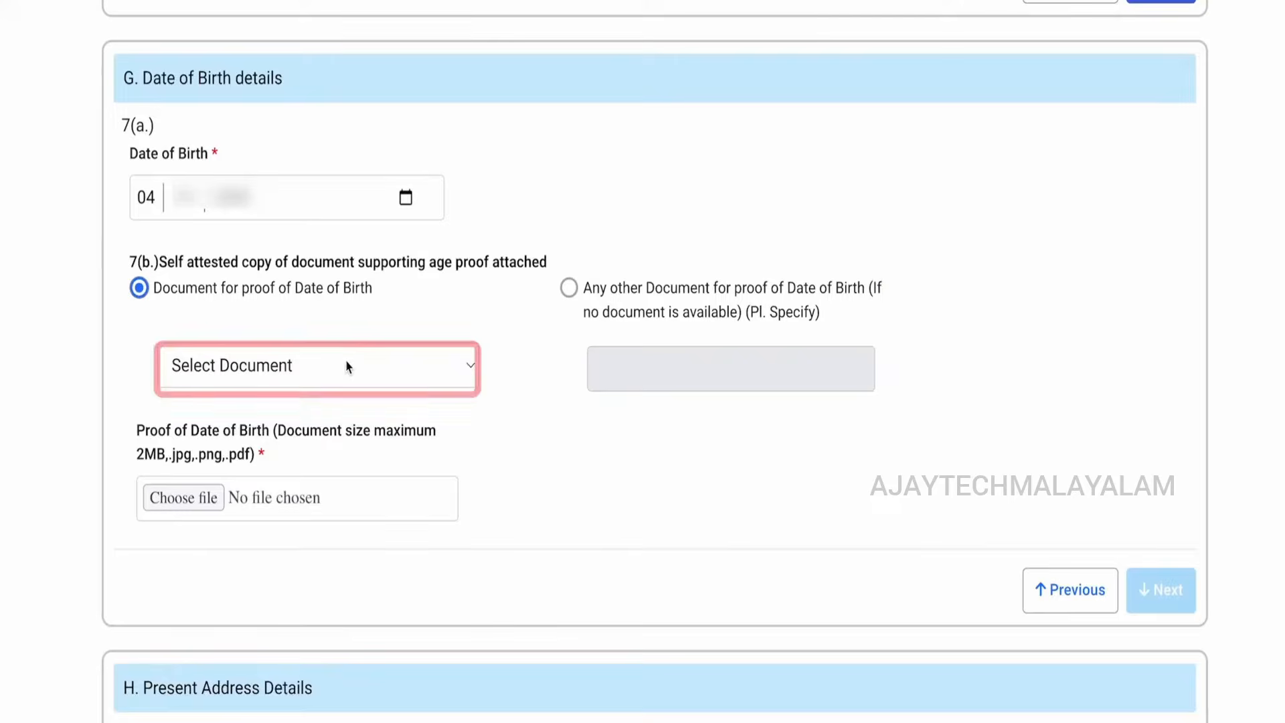
left_click(348, 367)
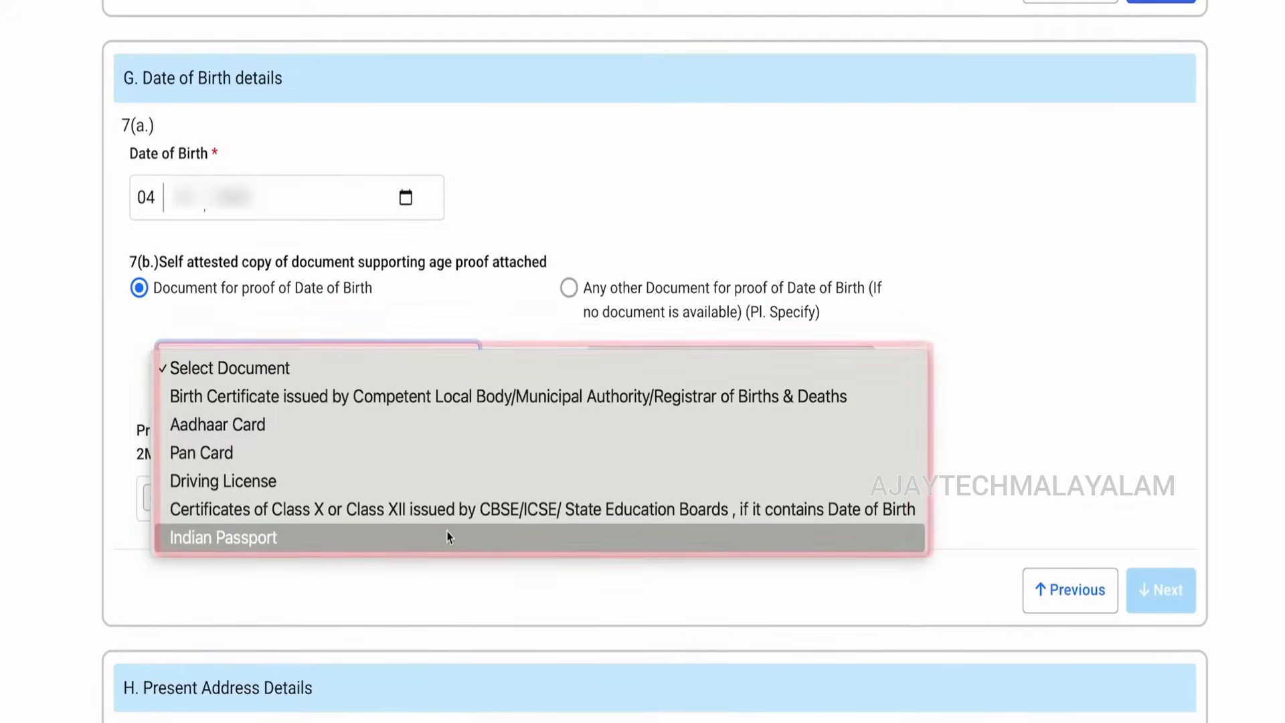
left_click(271, 424)
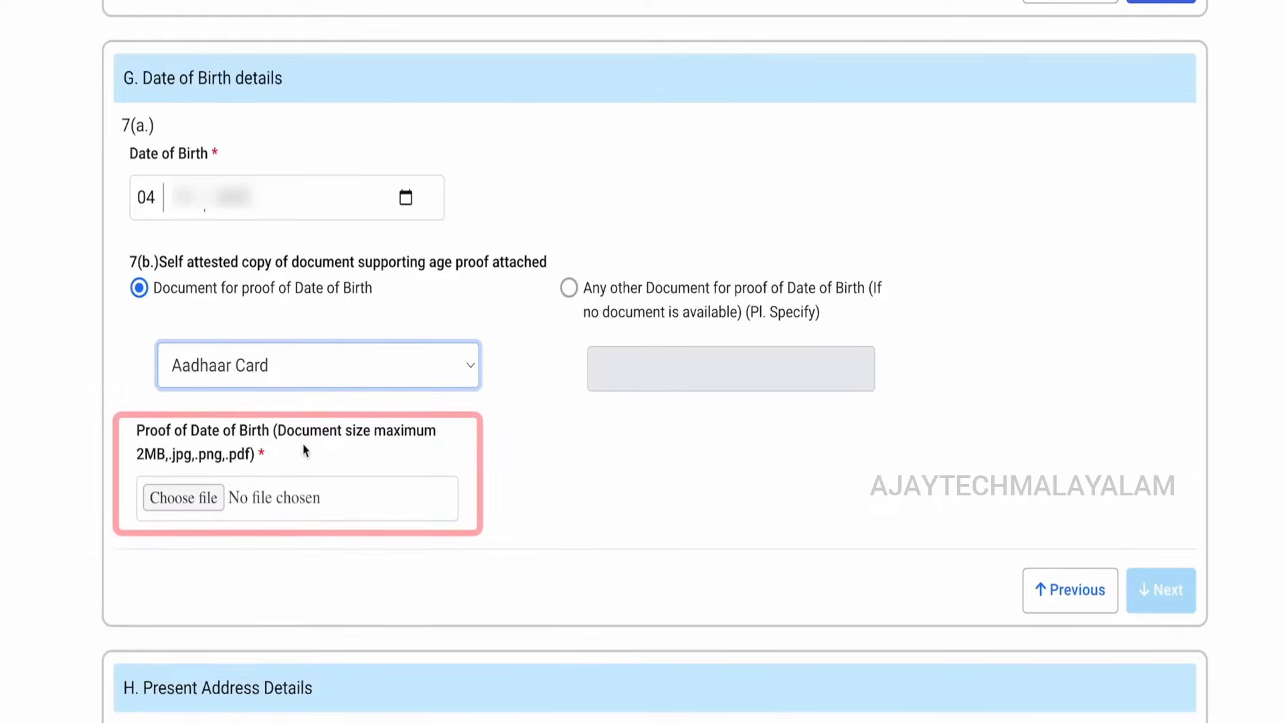
left_click(183, 497)
left_click(909, 652)
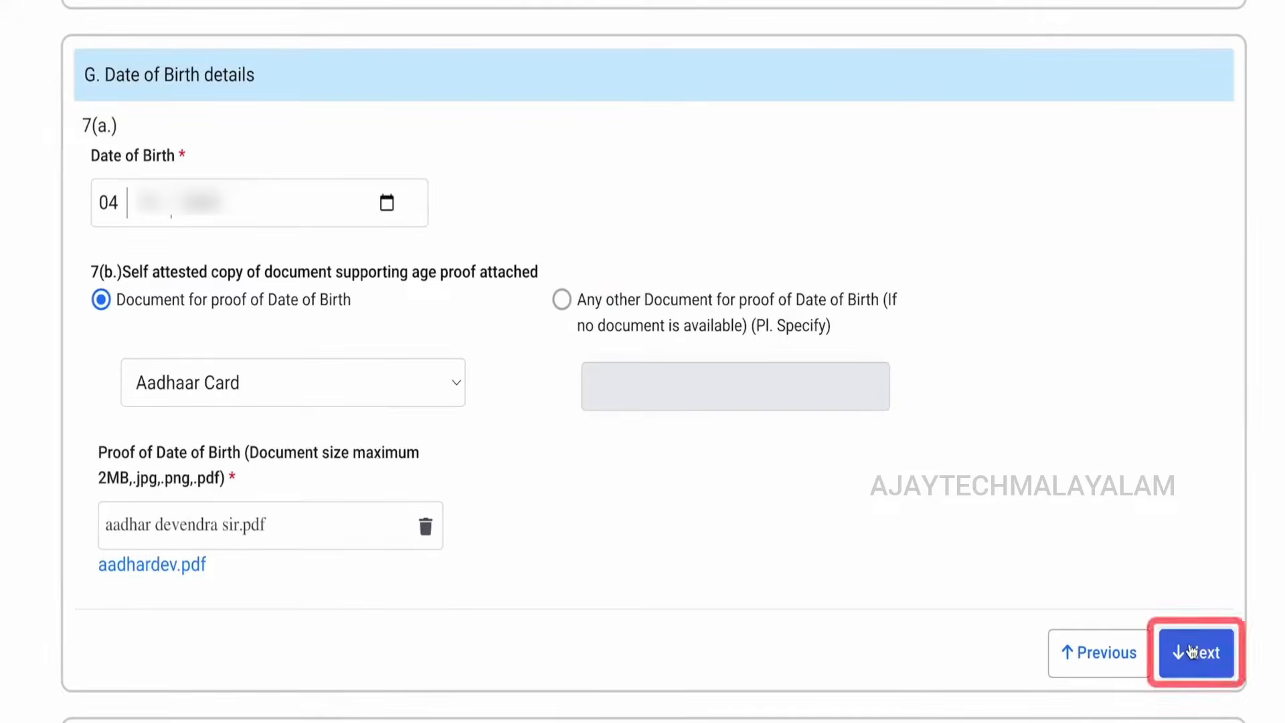
left_click(1190, 650)
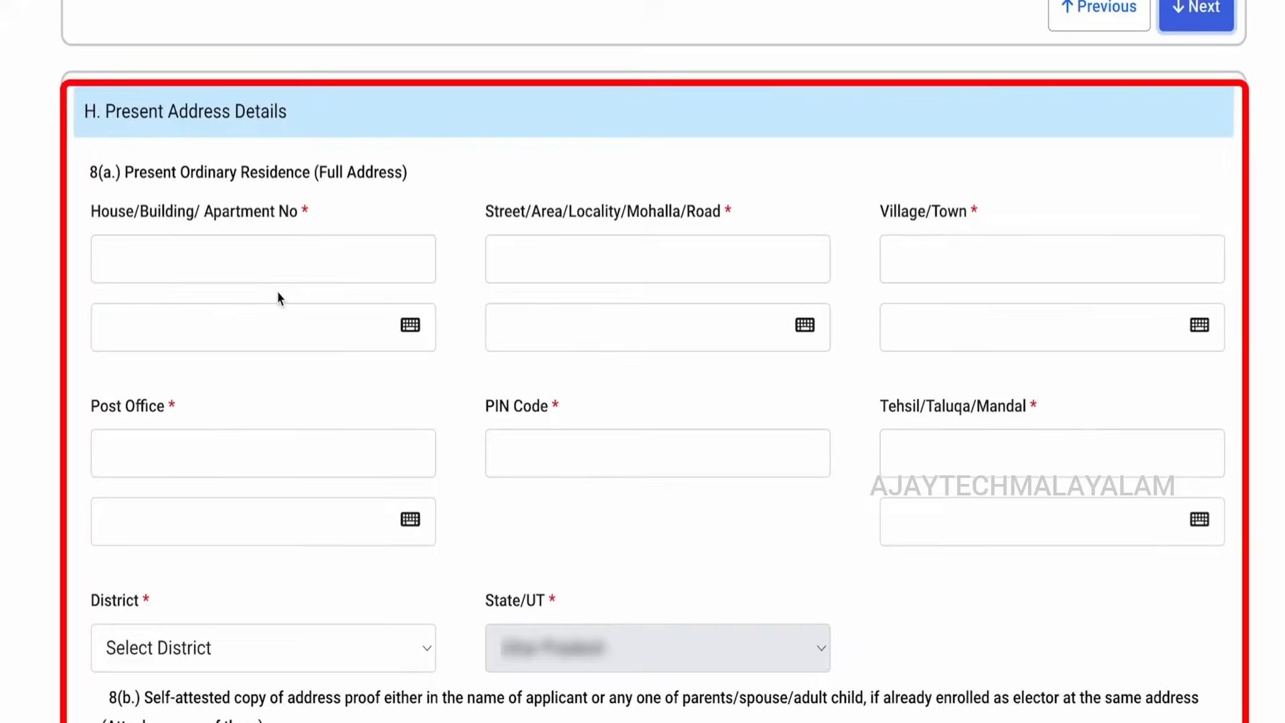
Step: Fill in the present address's house number, street and village/town
left_click(255, 255)
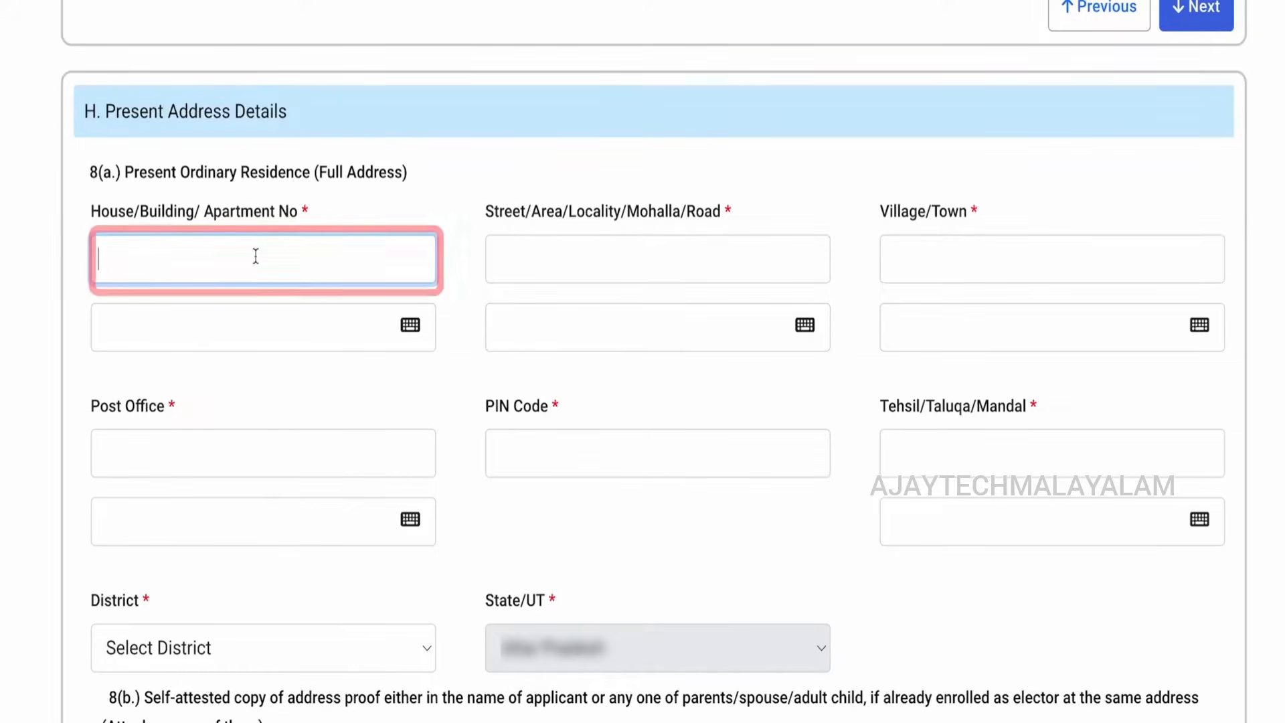
left_click(502, 278)
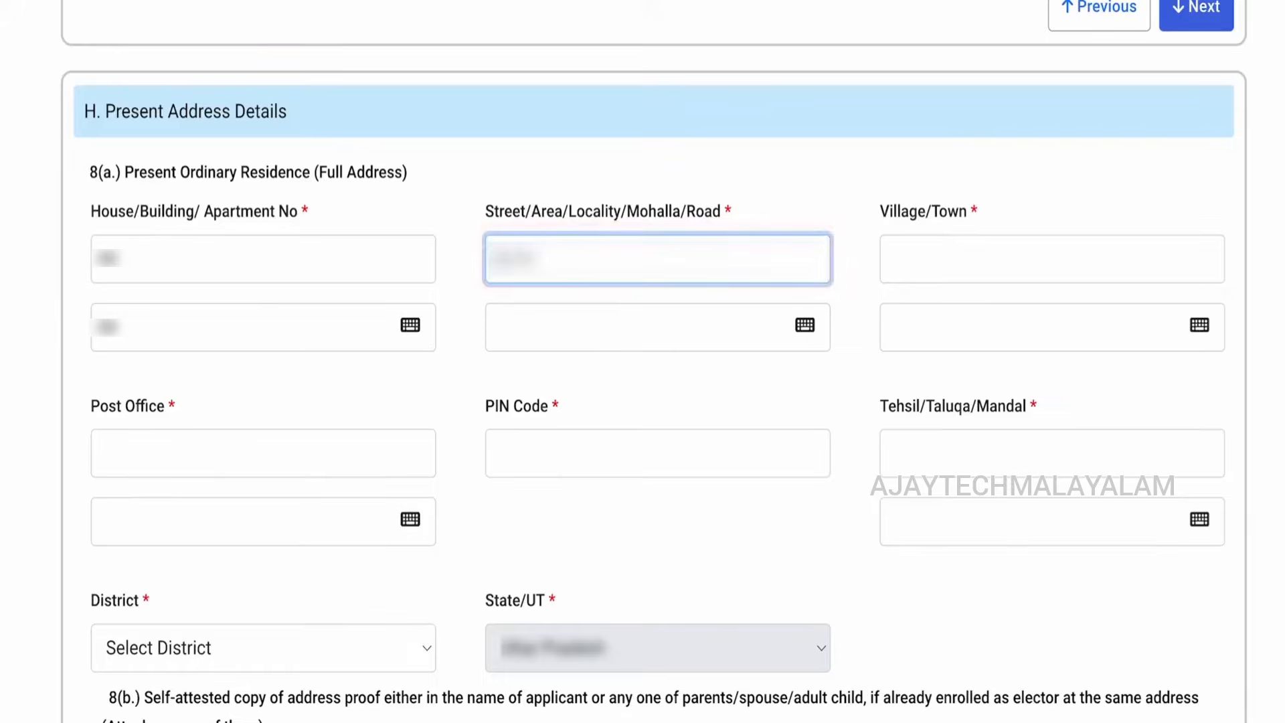
scroll(1007, 231, "down", 1)
left_click(1007, 231)
type("R")
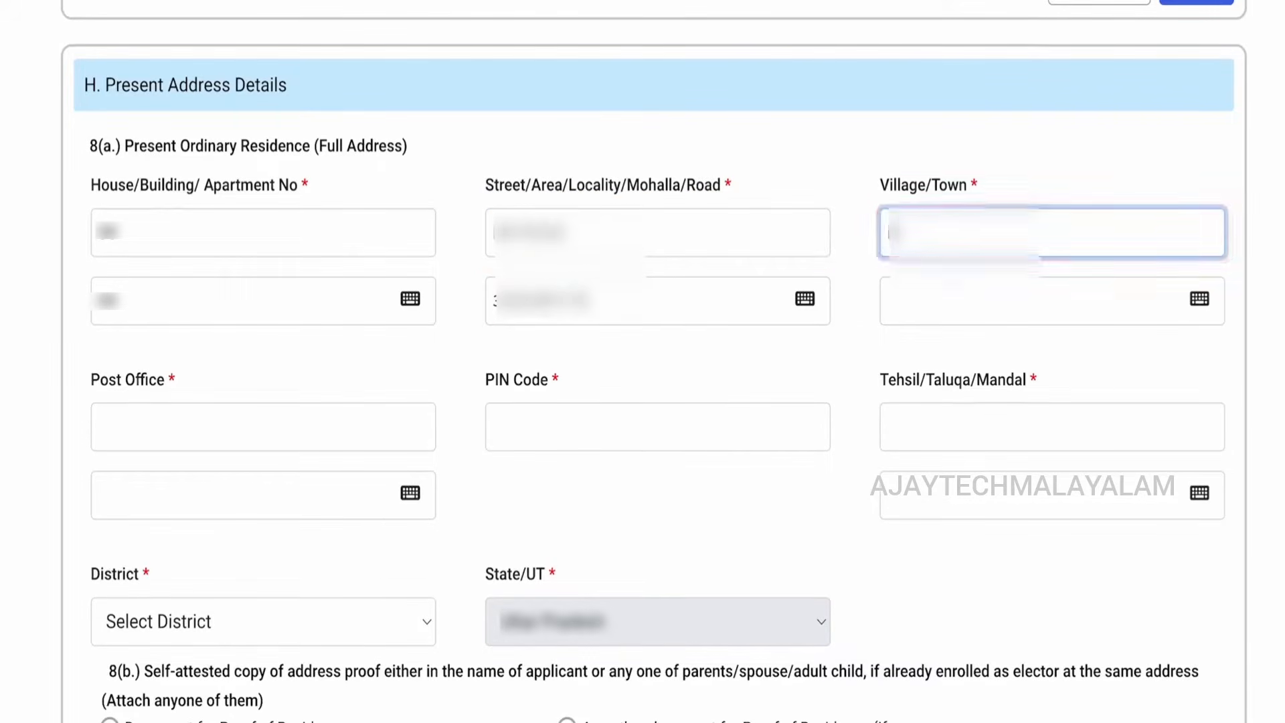
type("pur")
left_click(916, 318)
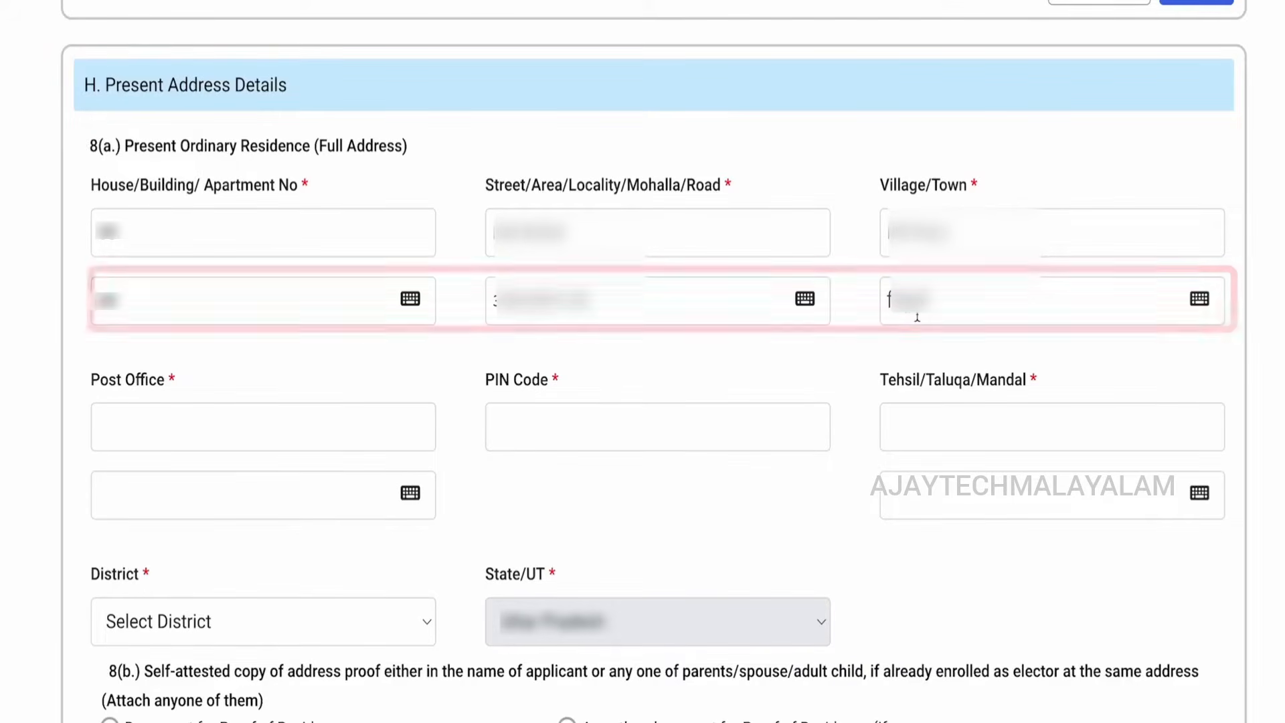
Step: Add the post office, PIN code and tehsil, and choose Document as residence proof
left_click(273, 419)
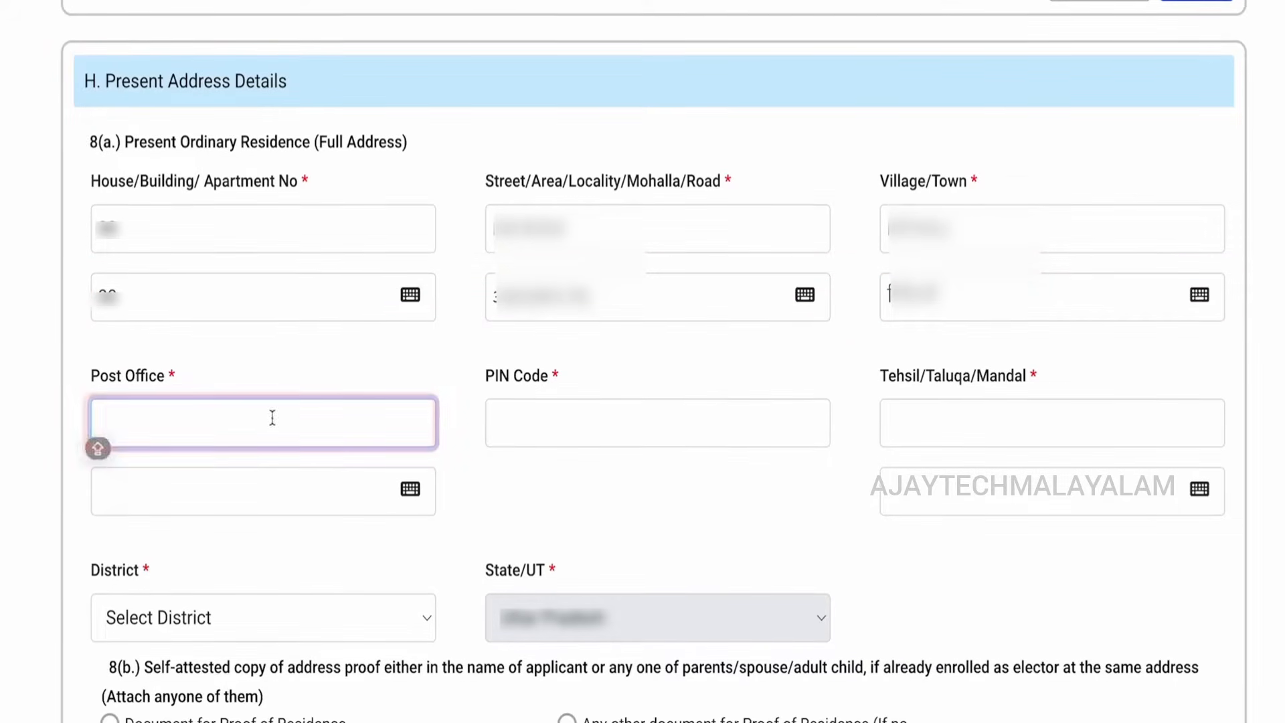
type("Ma")
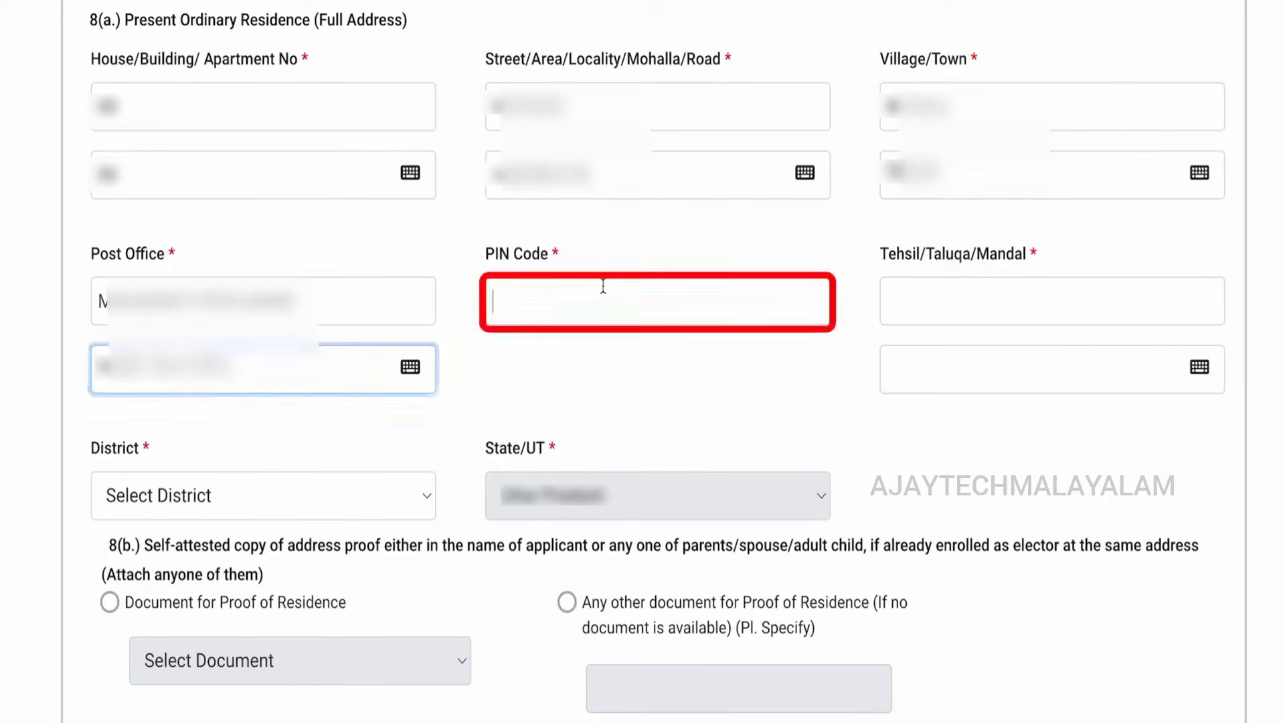
left_click(603, 288)
type("200000")
left_click(928, 285)
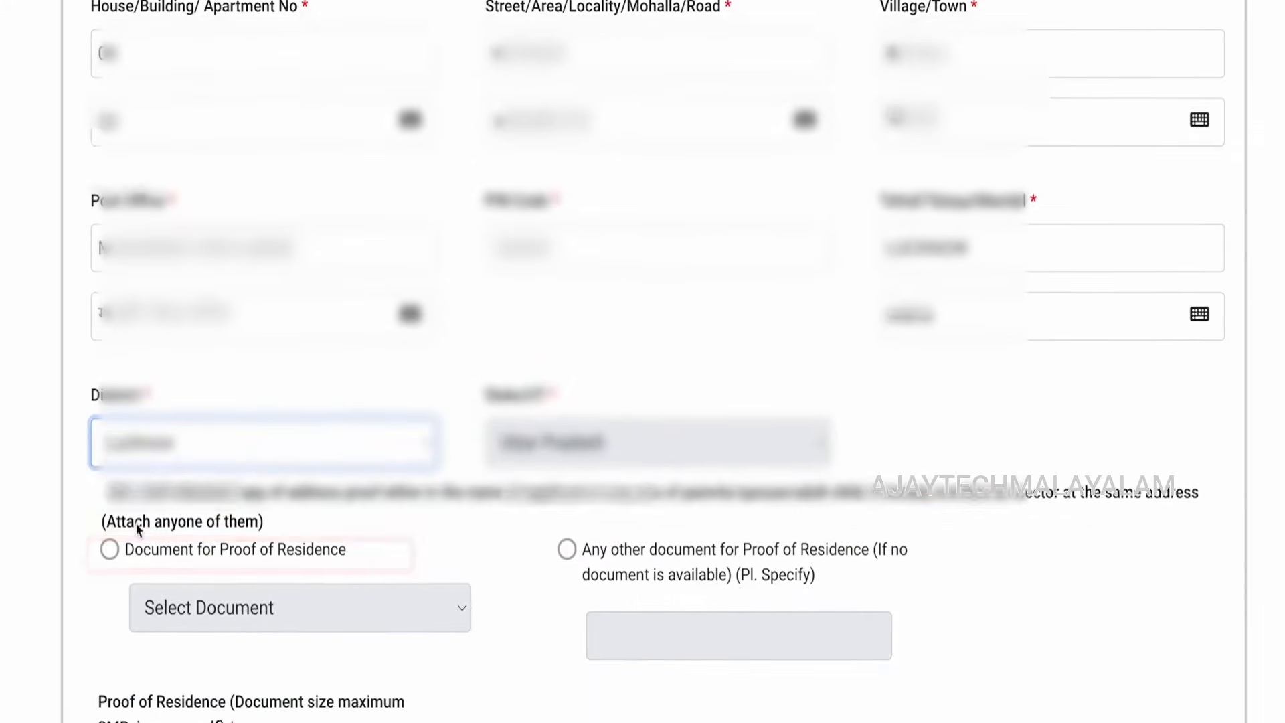
left_click(112, 592)
Step: Attach an Aadhaar Card JPG image as the proof of residence
scroll(115, 421, "down", 3)
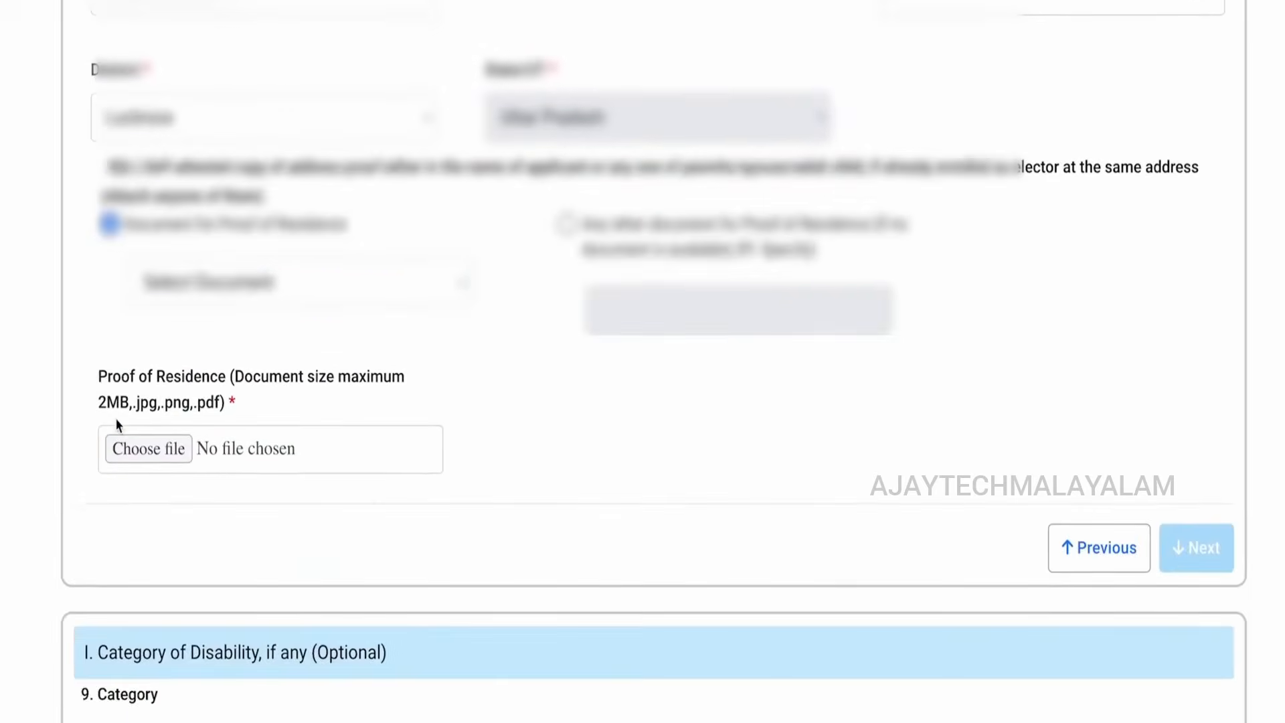
left_click(251, 283)
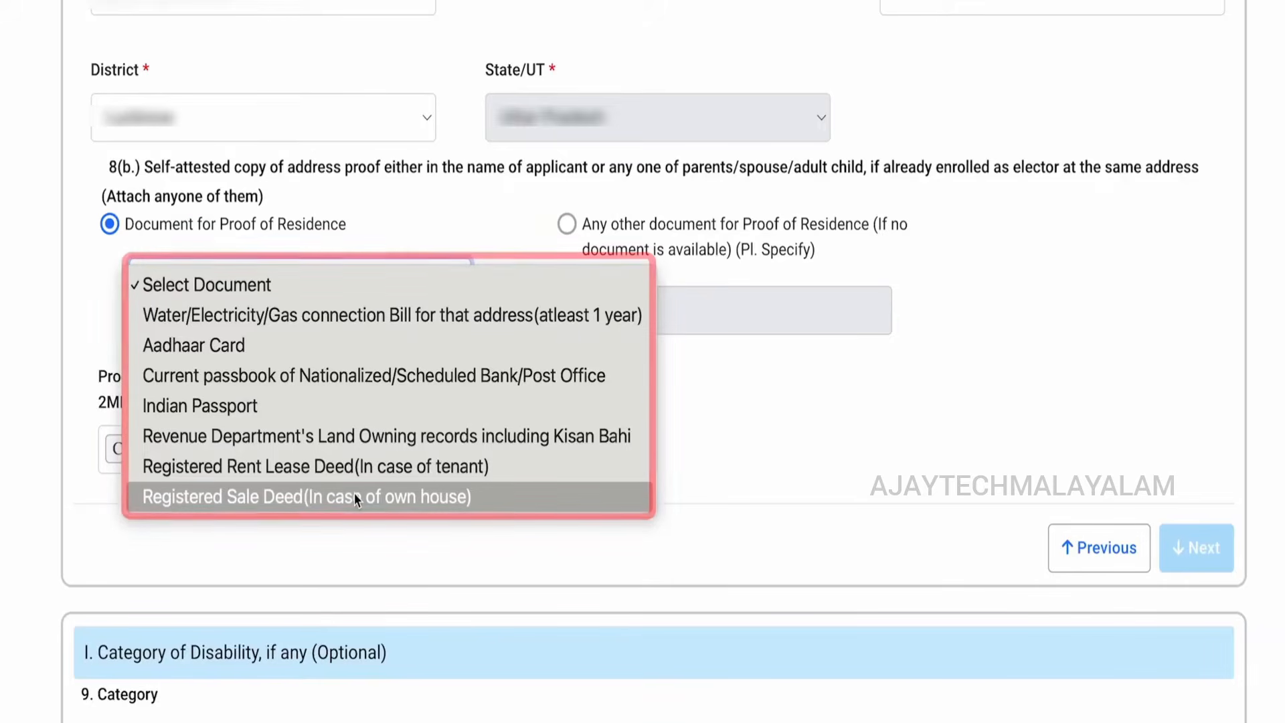
left_click(194, 346)
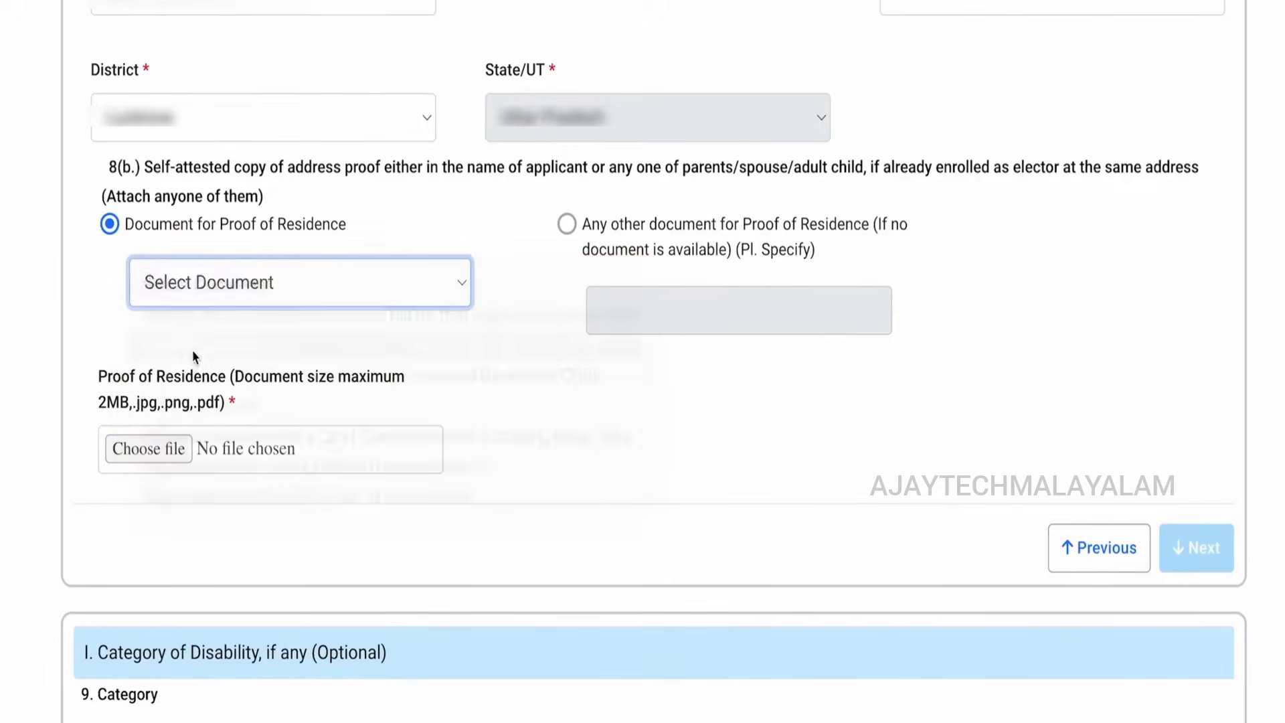
left_click(156, 454)
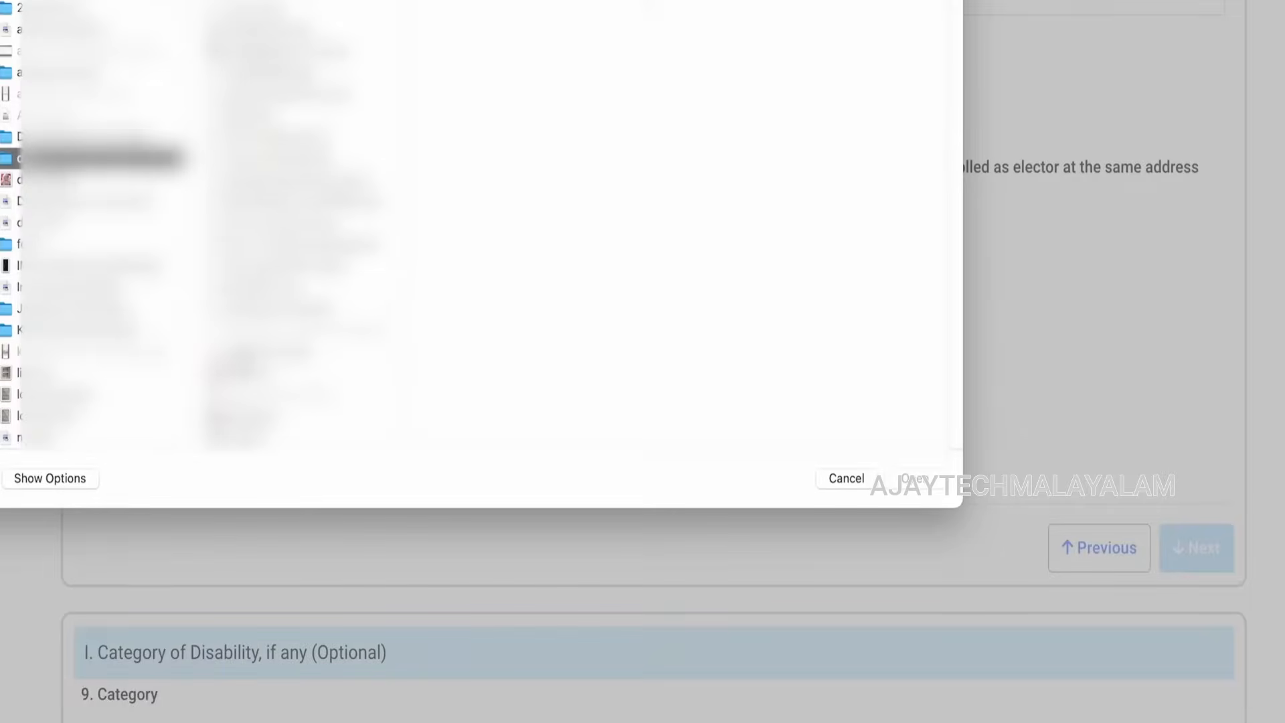
left_click(315, 351)
left_click(914, 479)
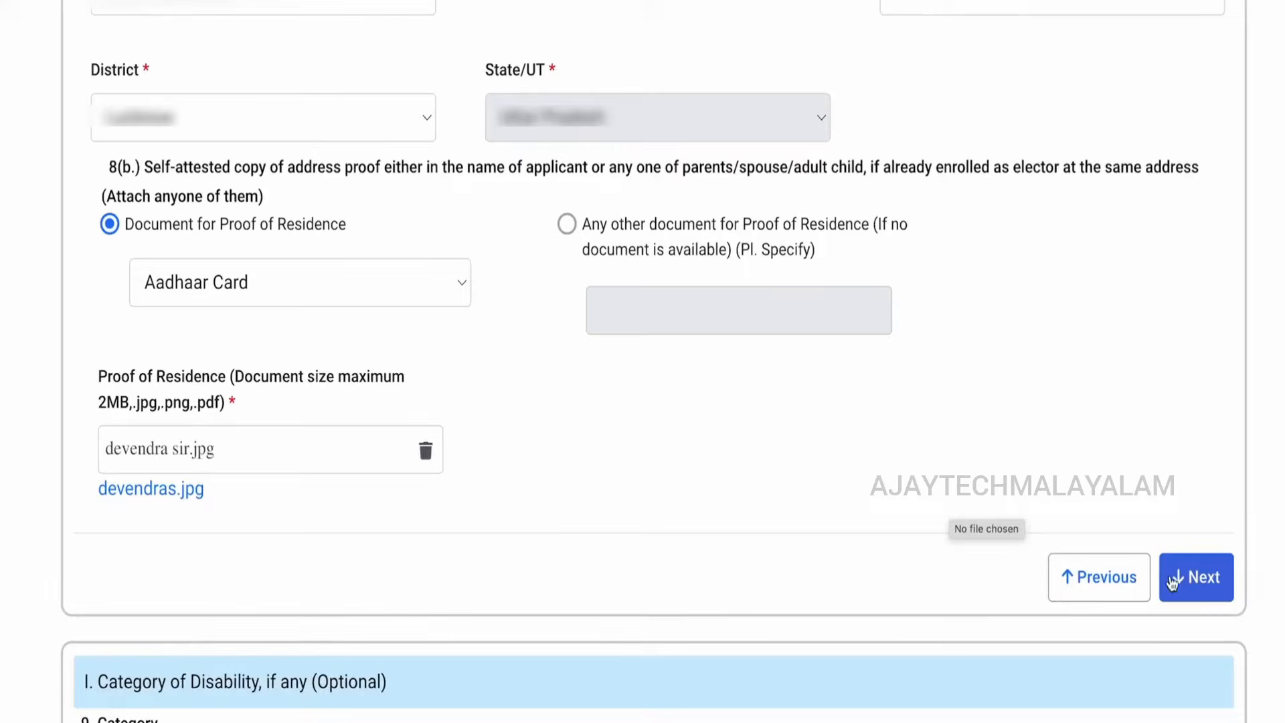
left_click(1180, 578)
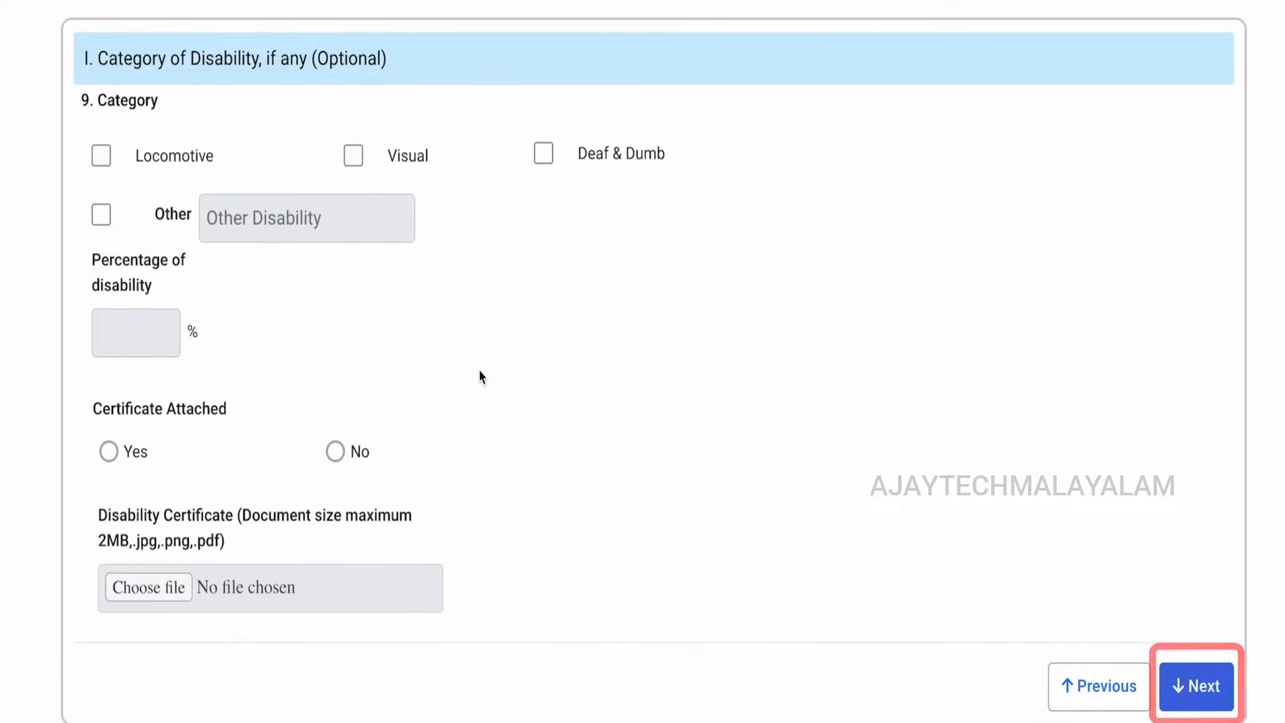
Step: Skip the disability and family member sections without entering anything
left_click(1193, 693)
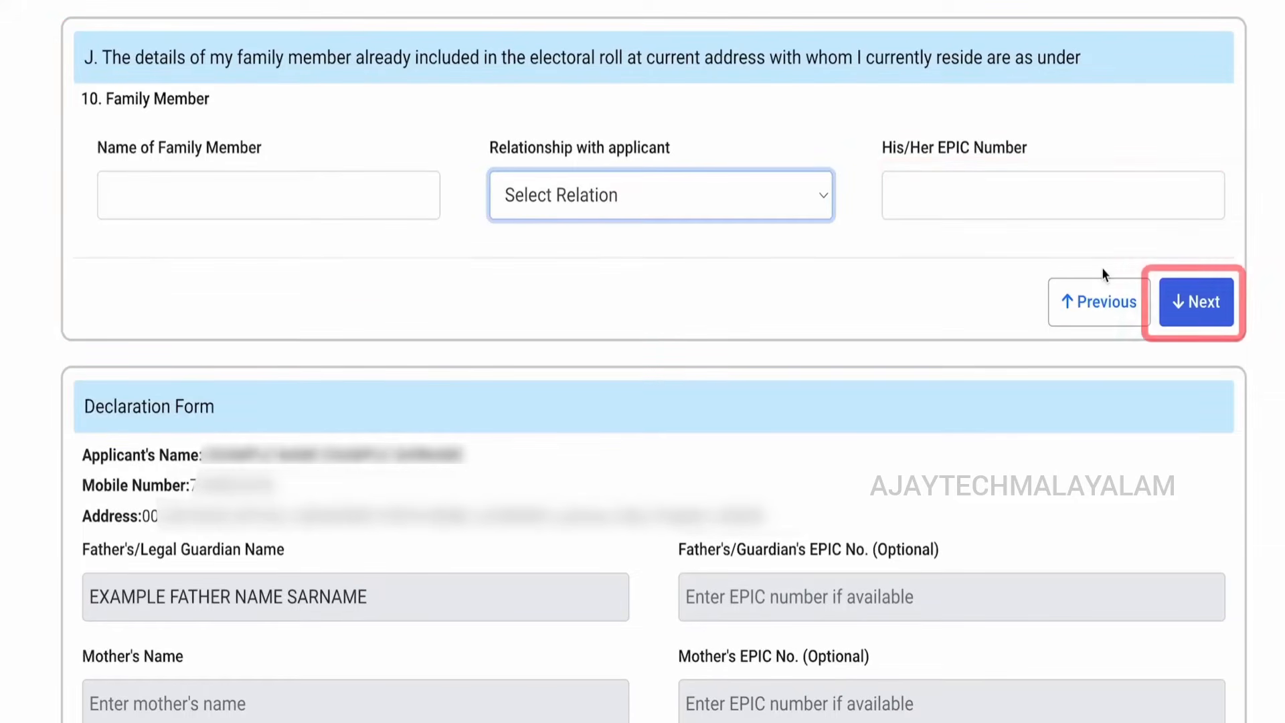
left_click(1179, 302)
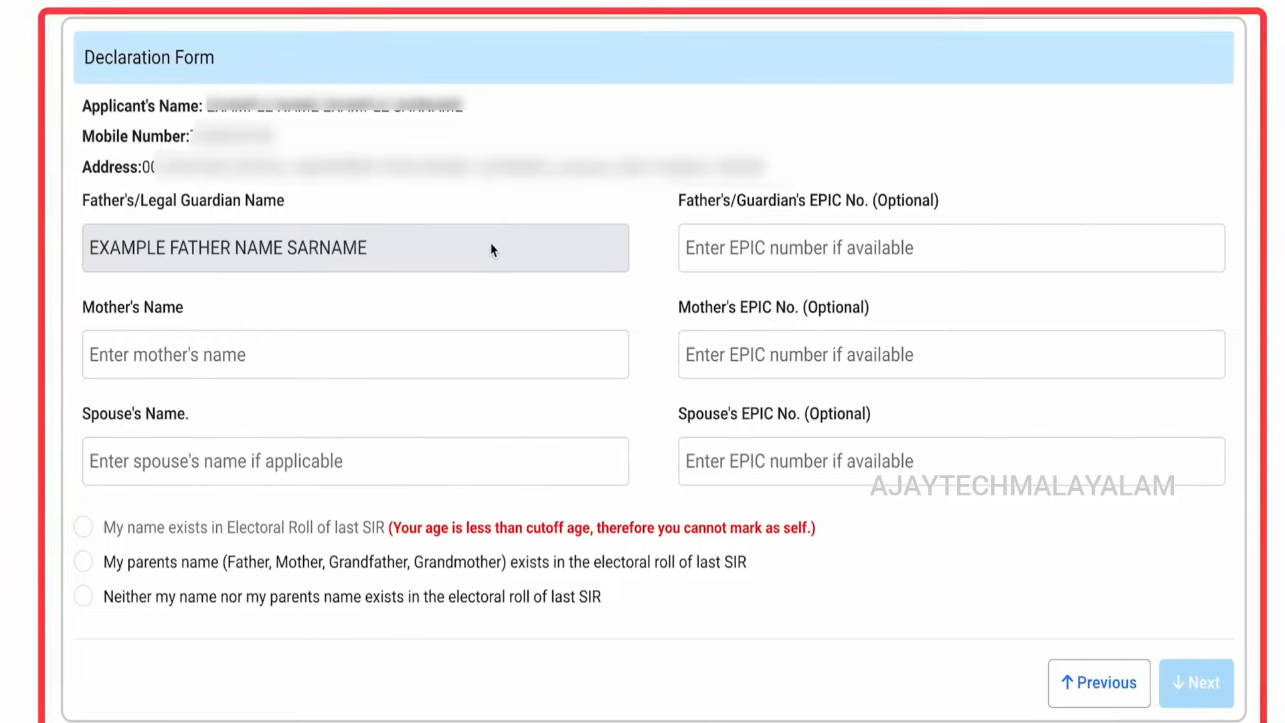
Step: Enter the mother's name in the declaration, leaving EPIC and spouse fields blank
left_click(767, 249)
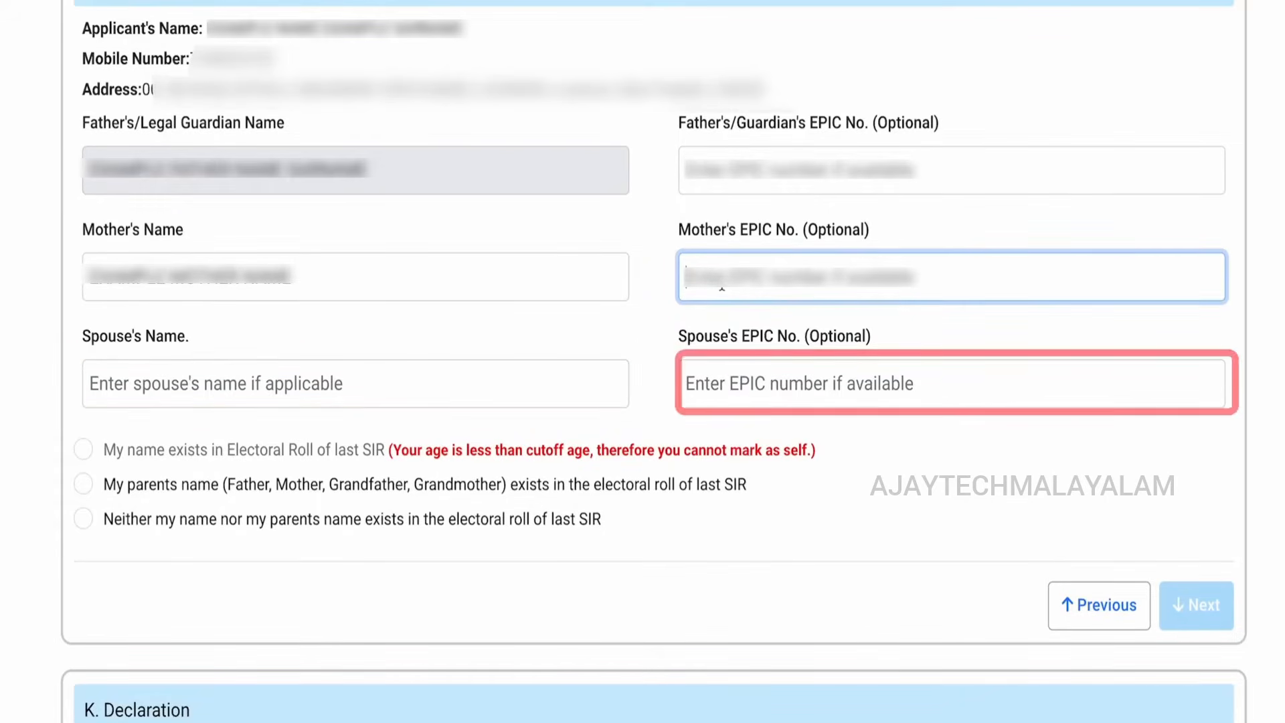
left_click(276, 386)
left_click(814, 395)
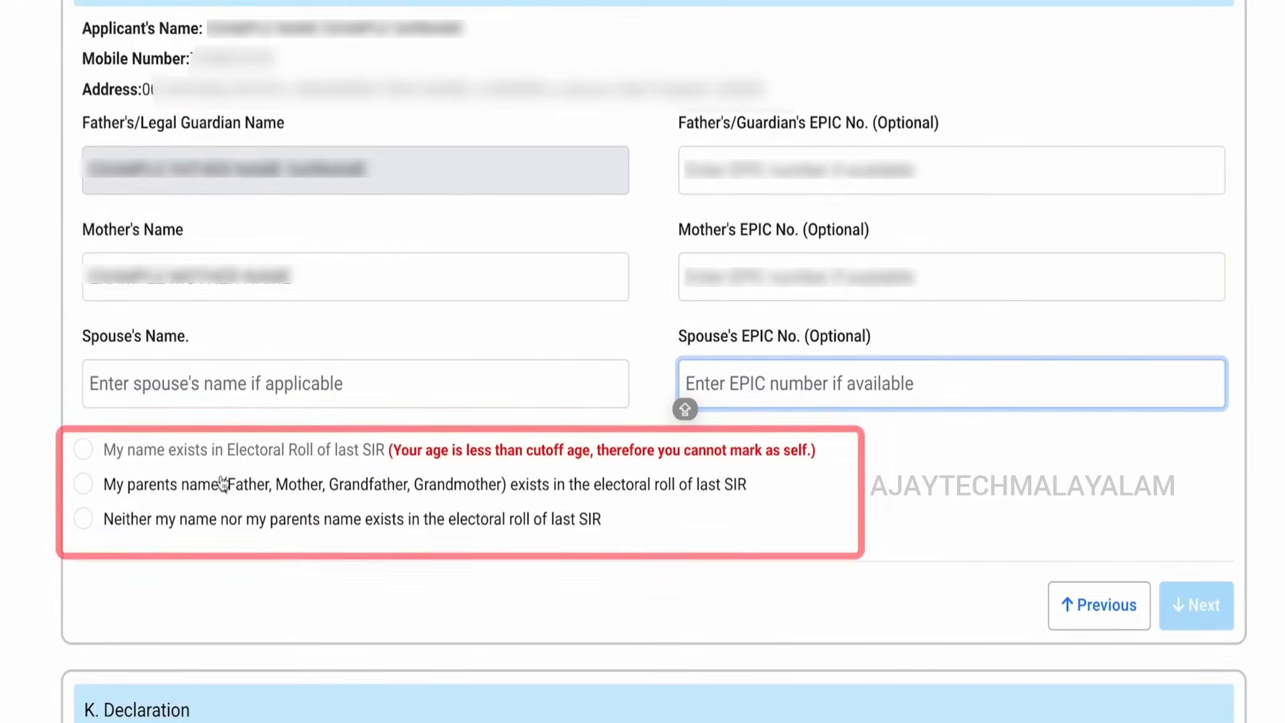
left_click(93, 460)
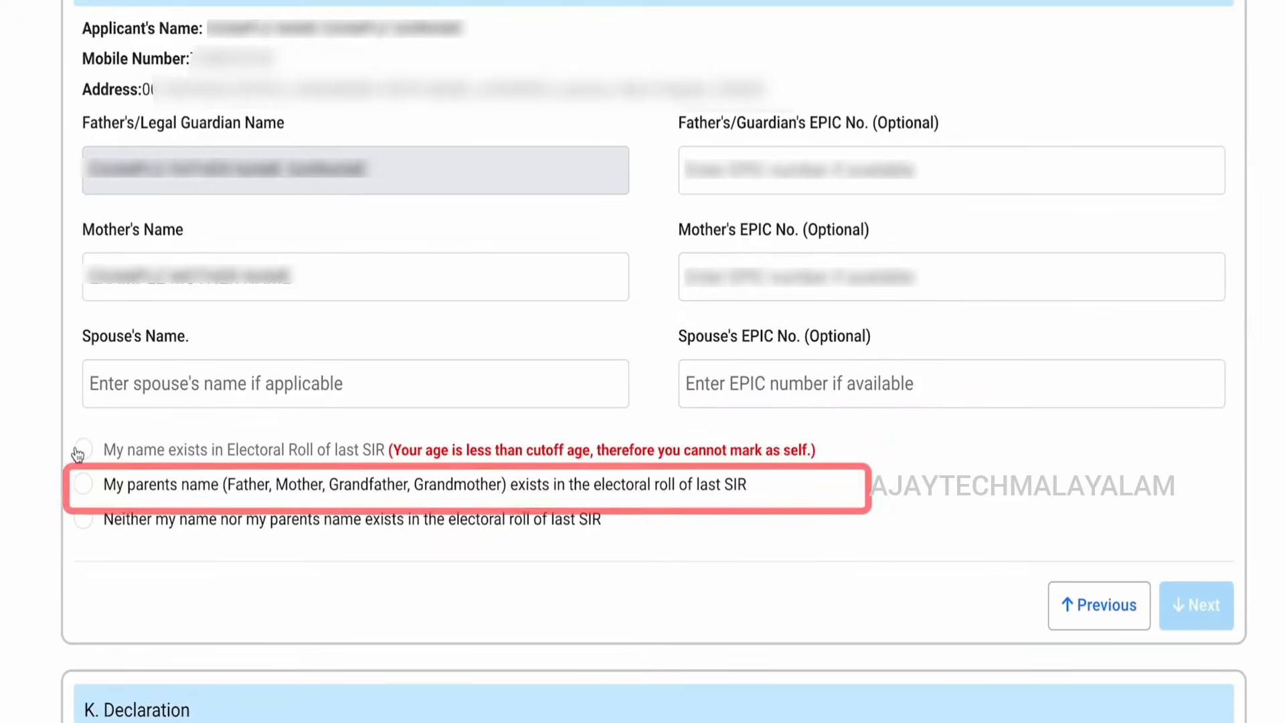
Step: Declare that a parent is in the last SIR roll and choose the state and assembly constituency
left_click(85, 486)
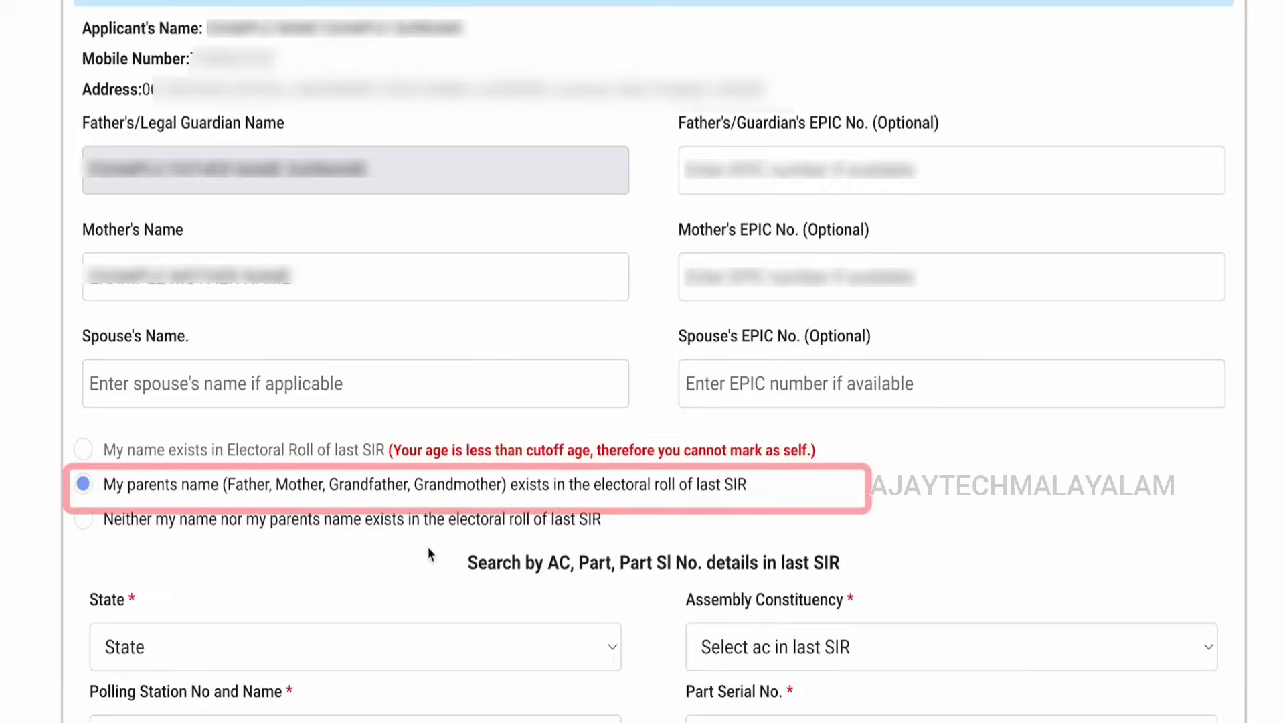
scroll(430, 560, "down", 3)
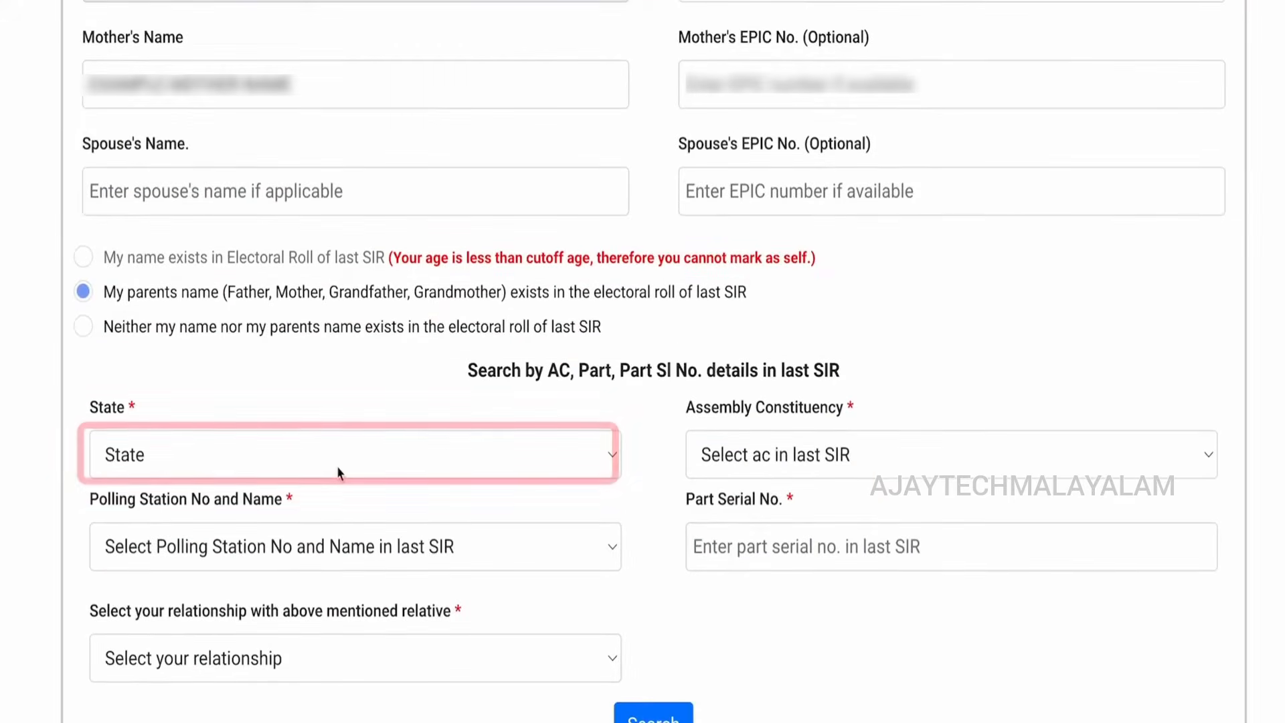
left_click(339, 473)
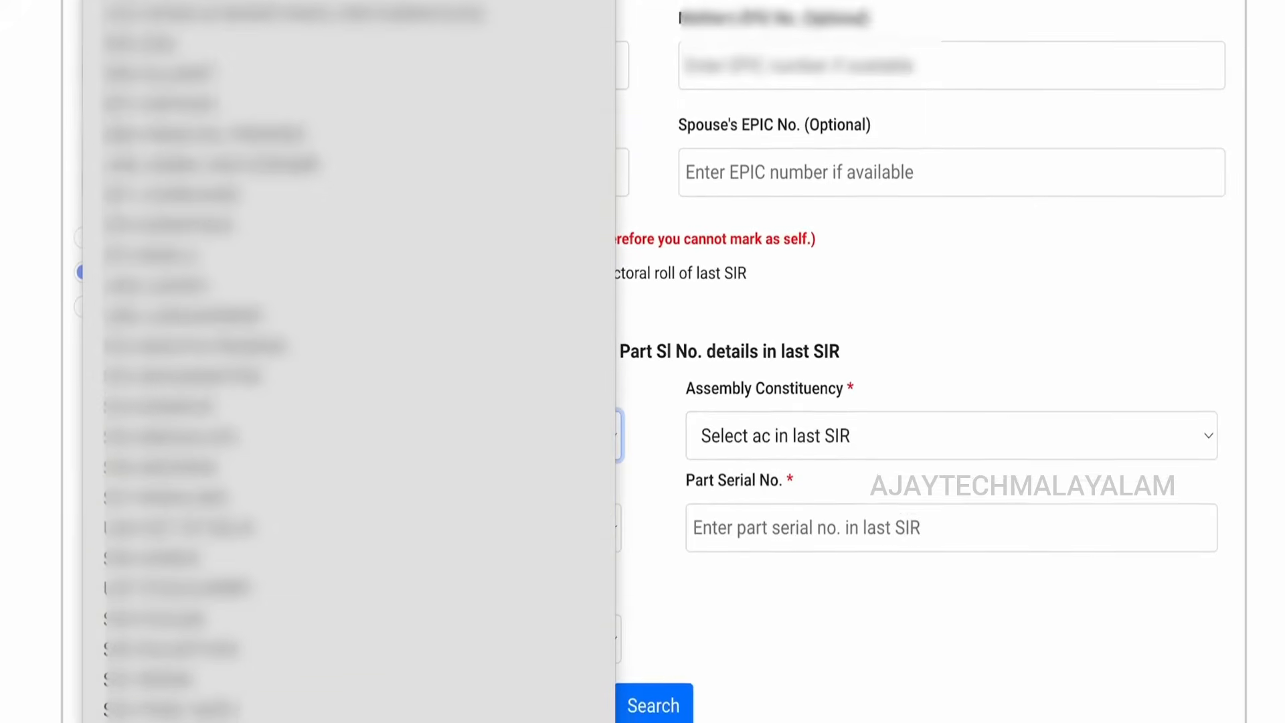
left_click(344, 544)
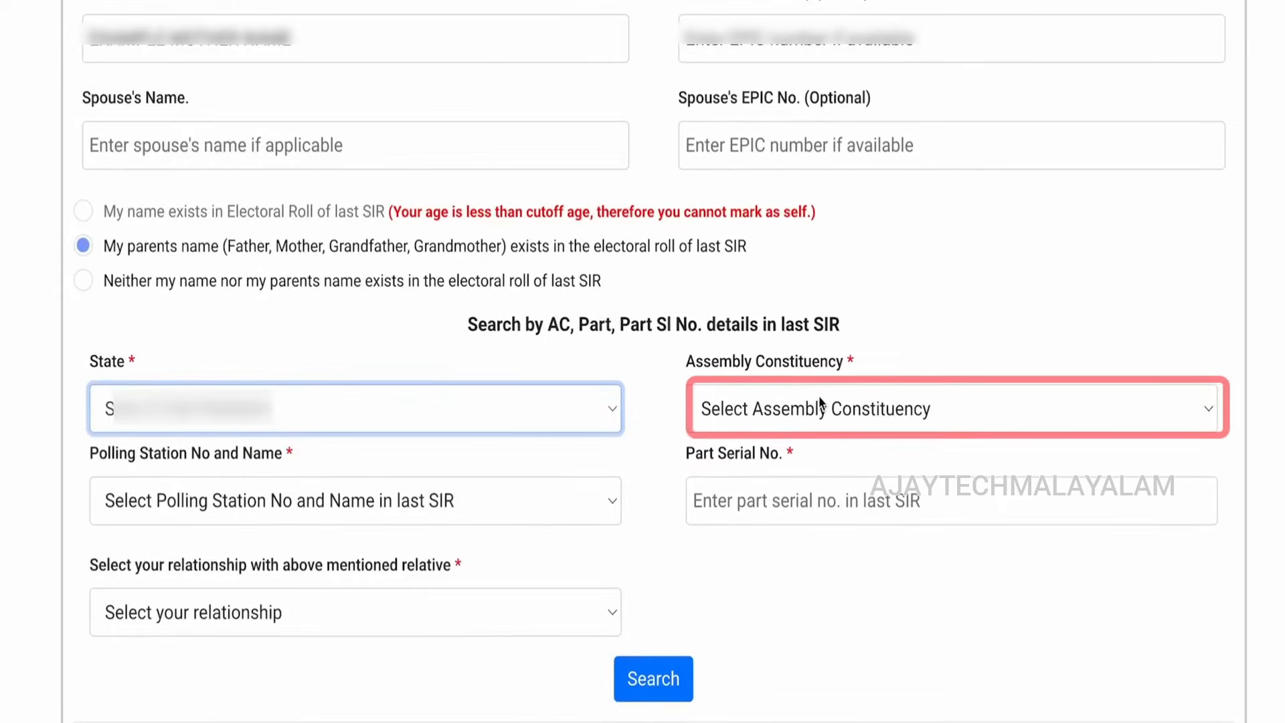
left_click(825, 405)
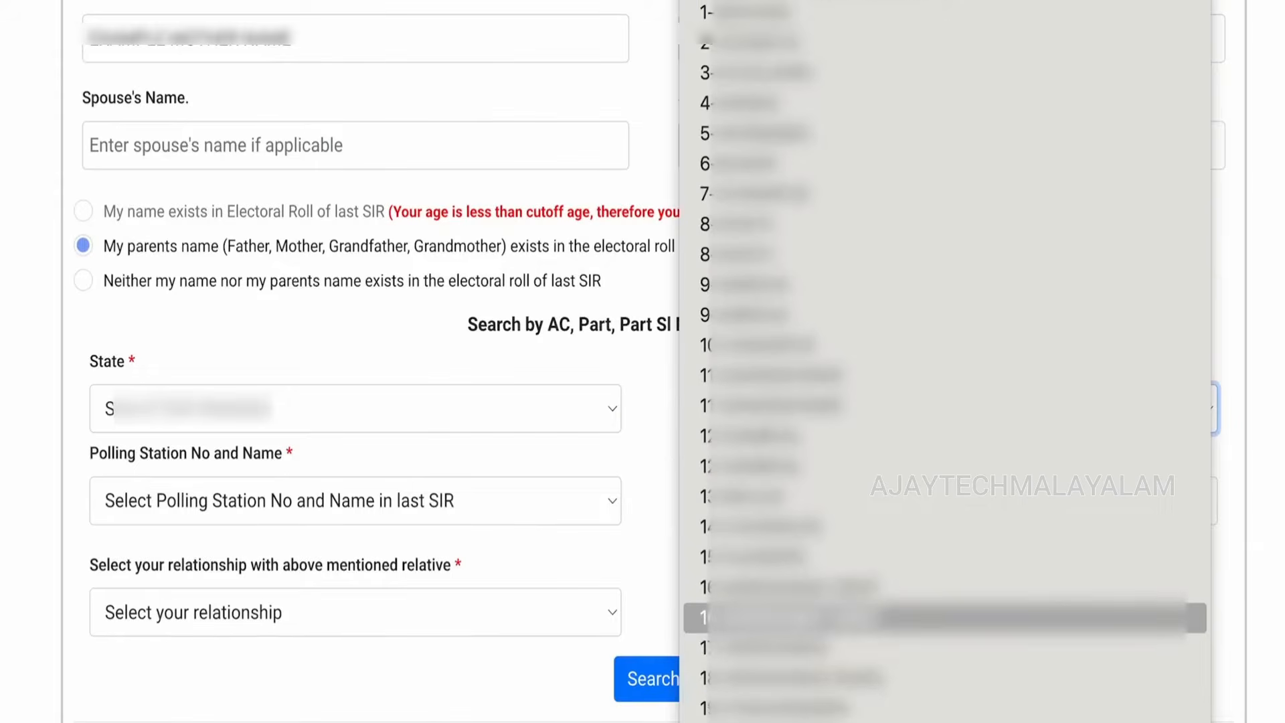
scroll(944, 609, "down", 4)
scroll(943, 625, "down", 7)
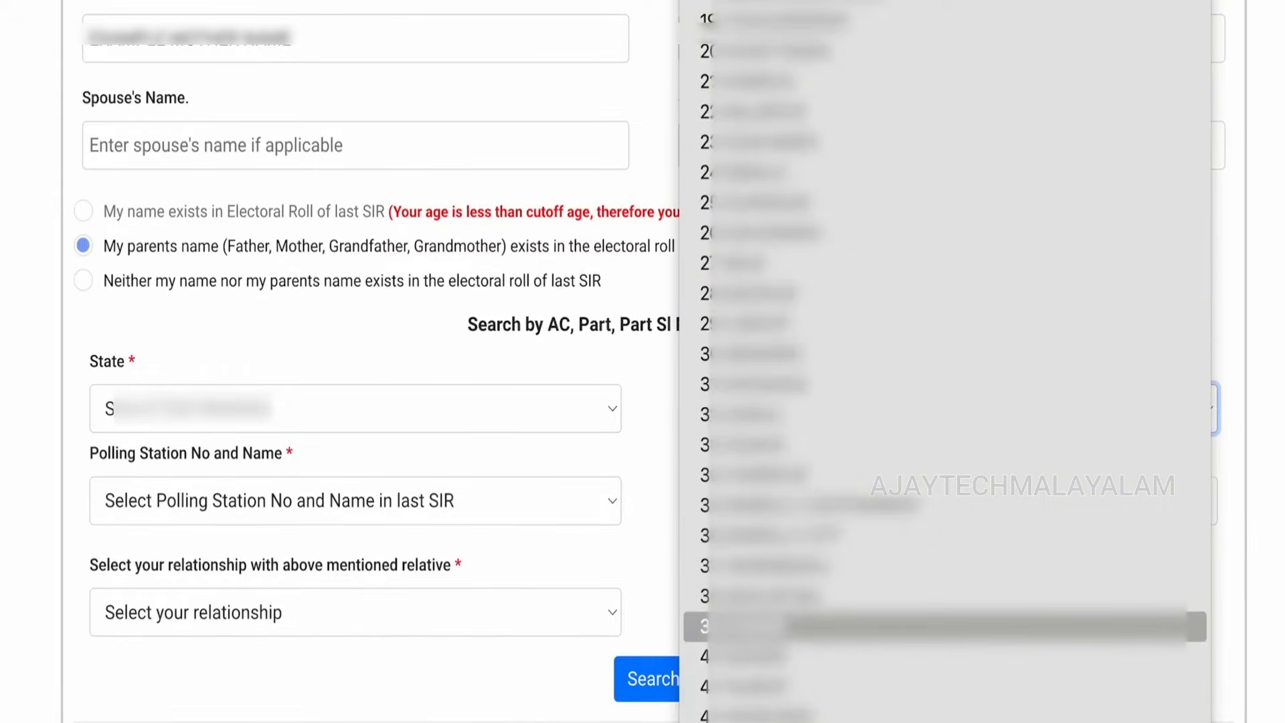
left_click(944, 624)
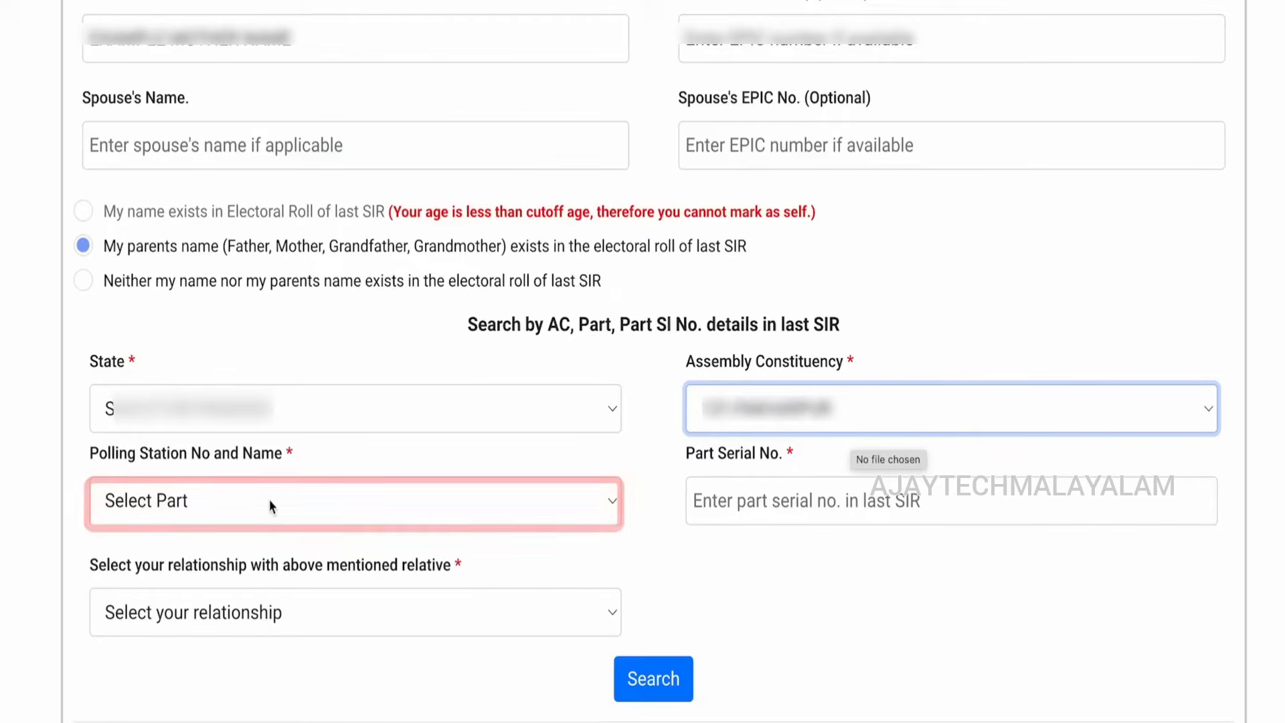
Step: Choose the polling station and enter the part serial number
left_click(269, 499)
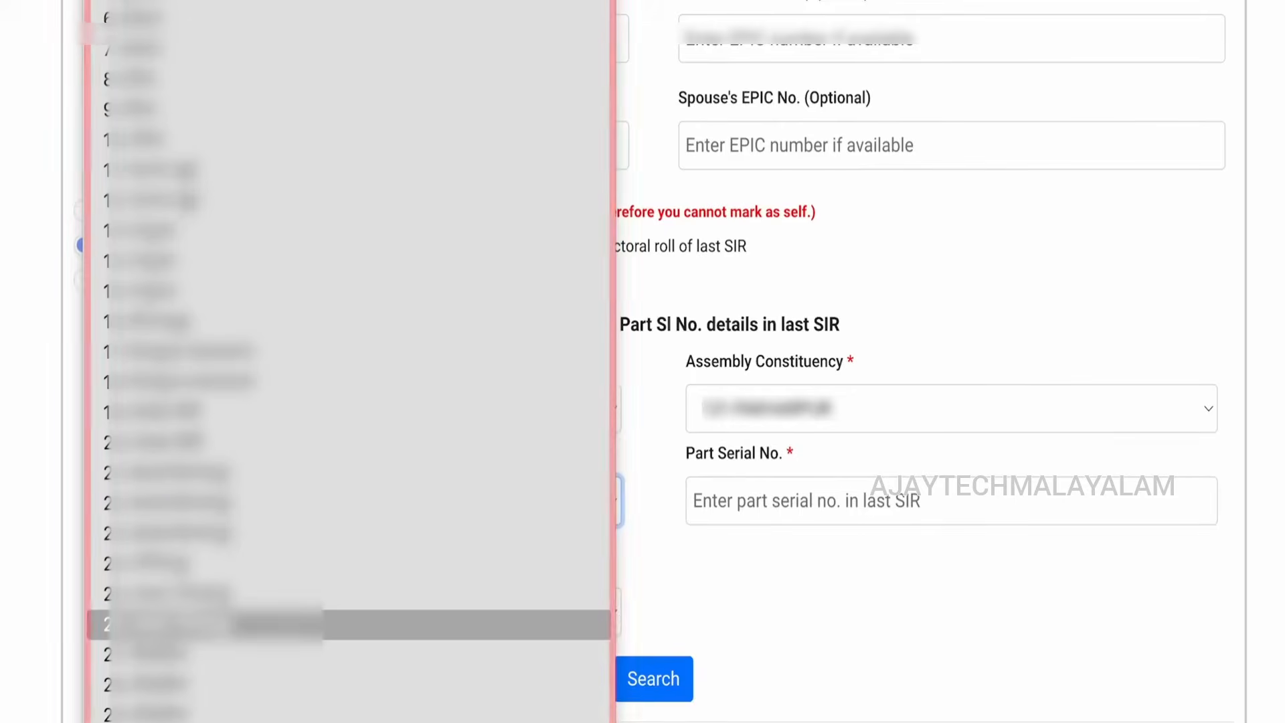
scroll(348, 362, "down", 3)
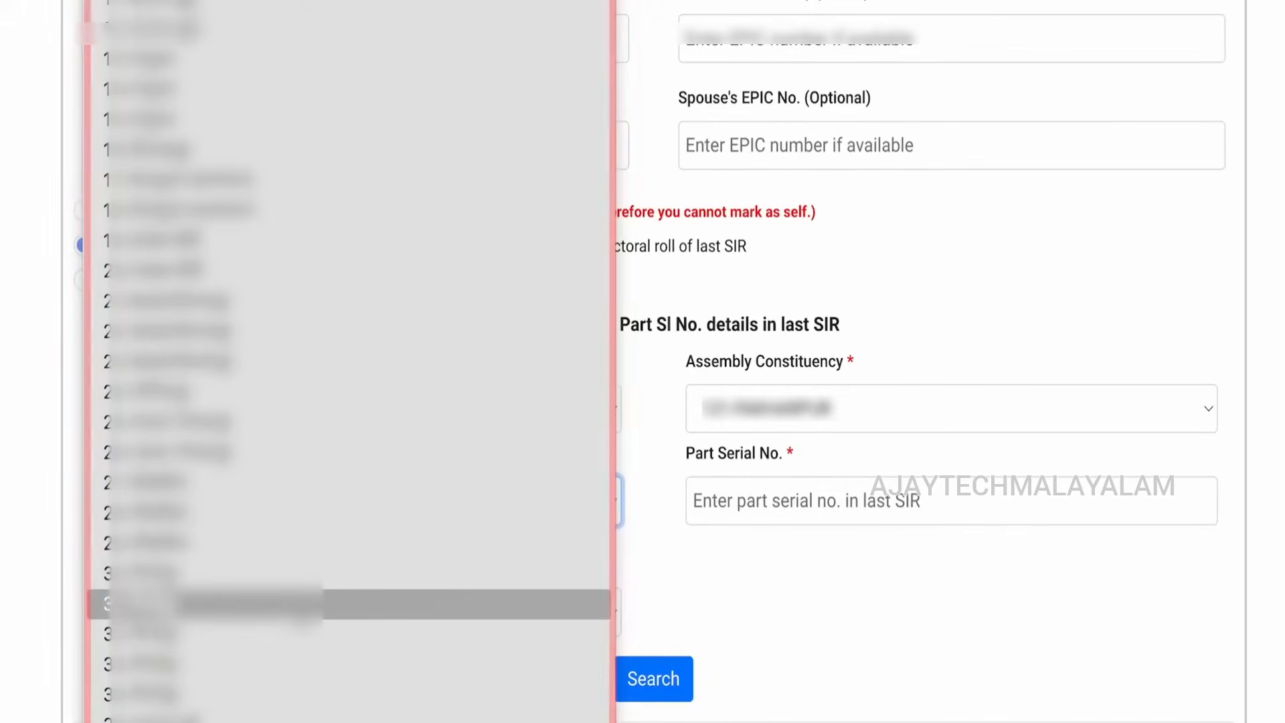
scroll(348, 616, "down", 8)
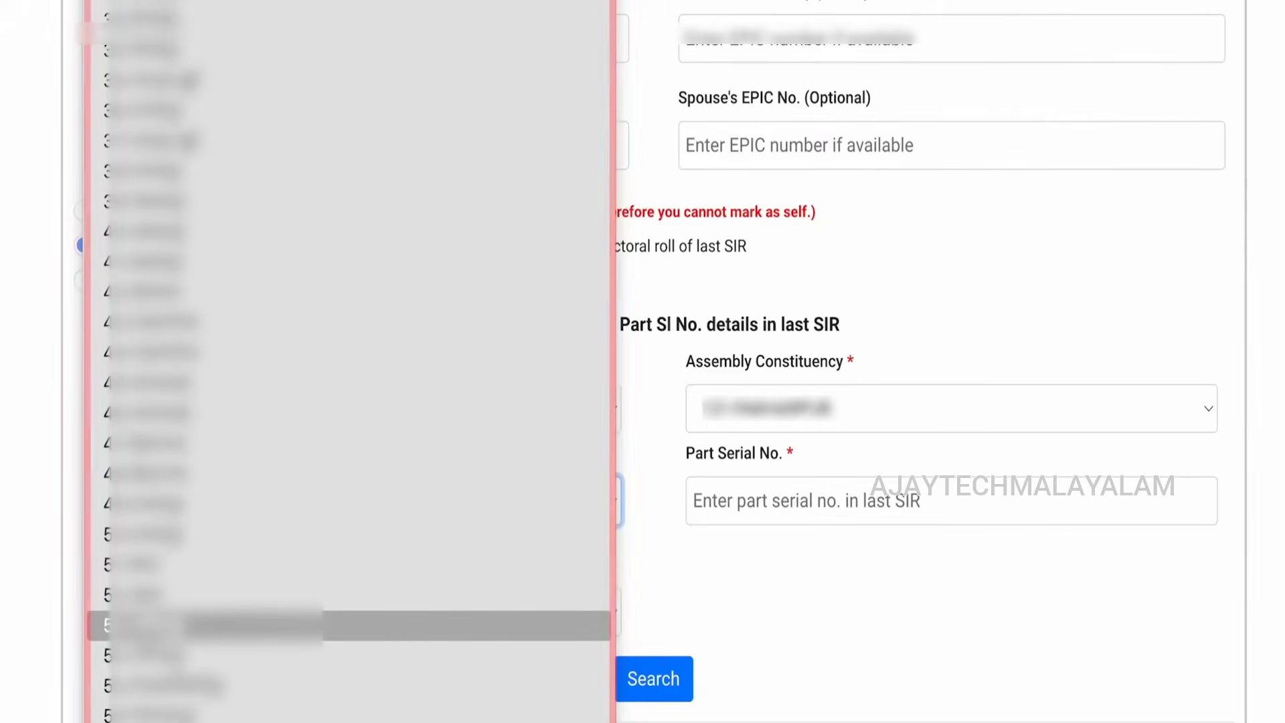
scroll(348, 629, "down", 3)
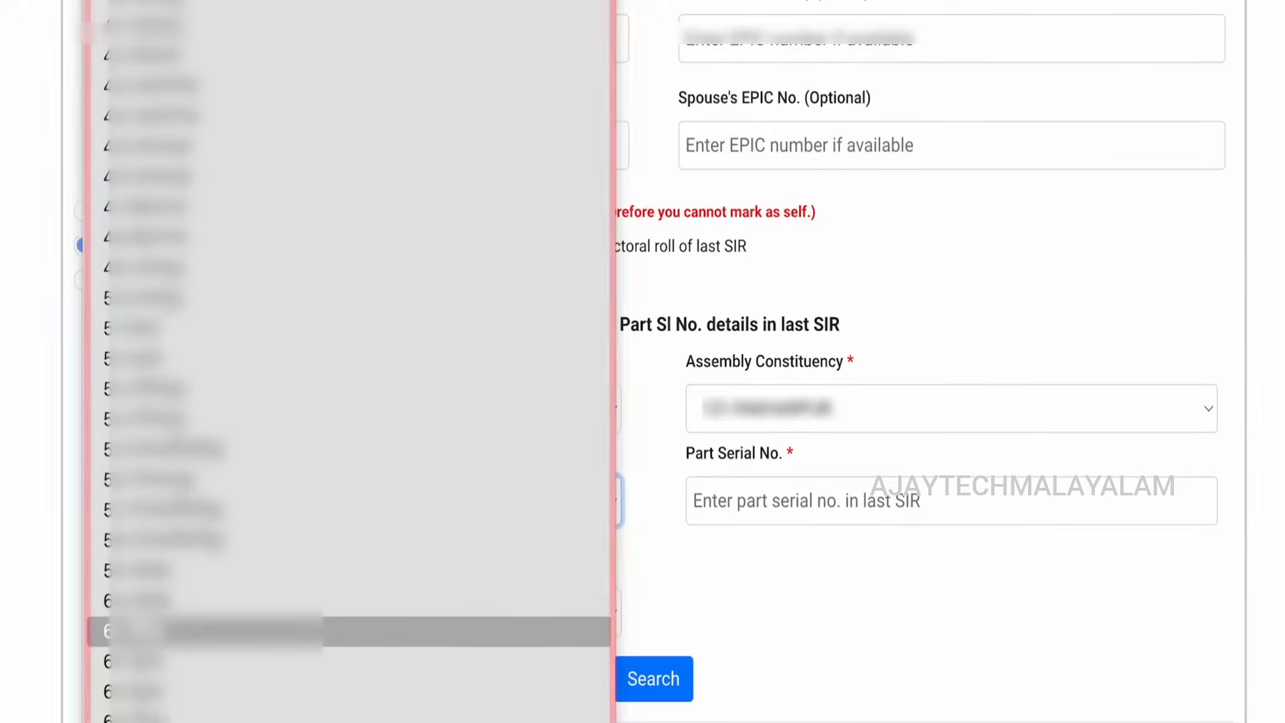
scroll(348, 629, "down", 3)
scroll(348, 613, "down", 4)
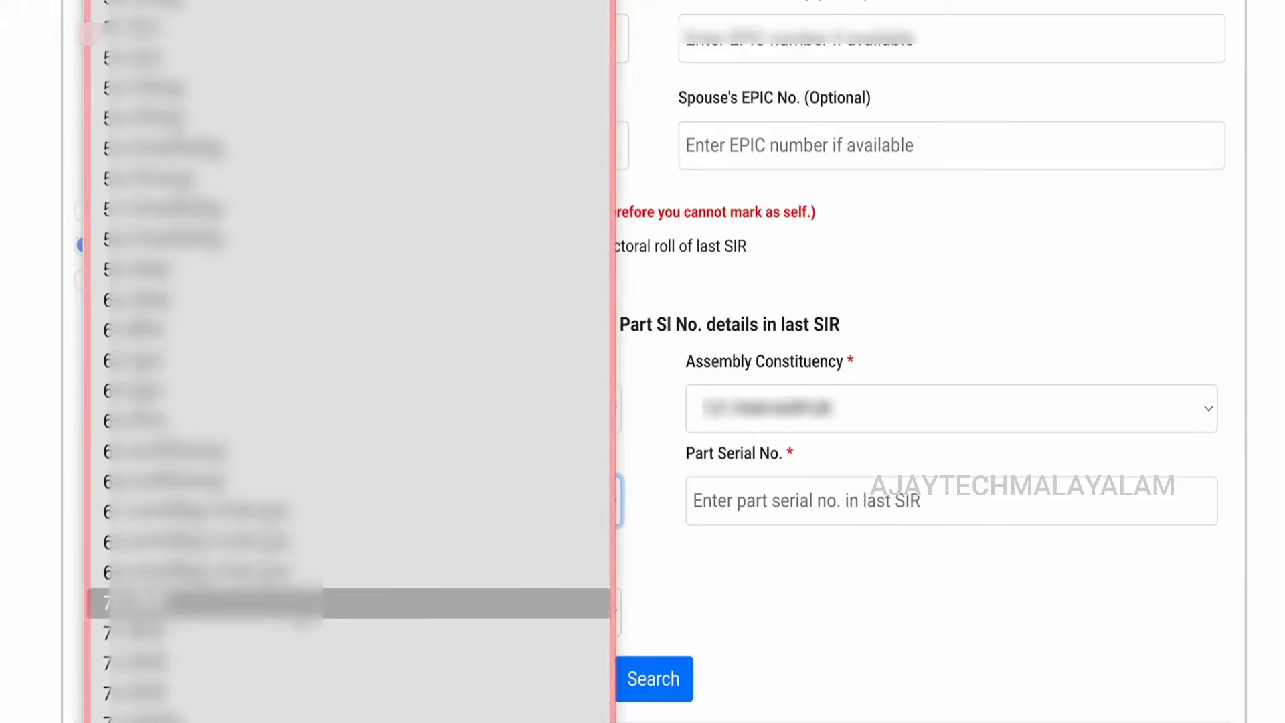
scroll(348, 610, "down", 3)
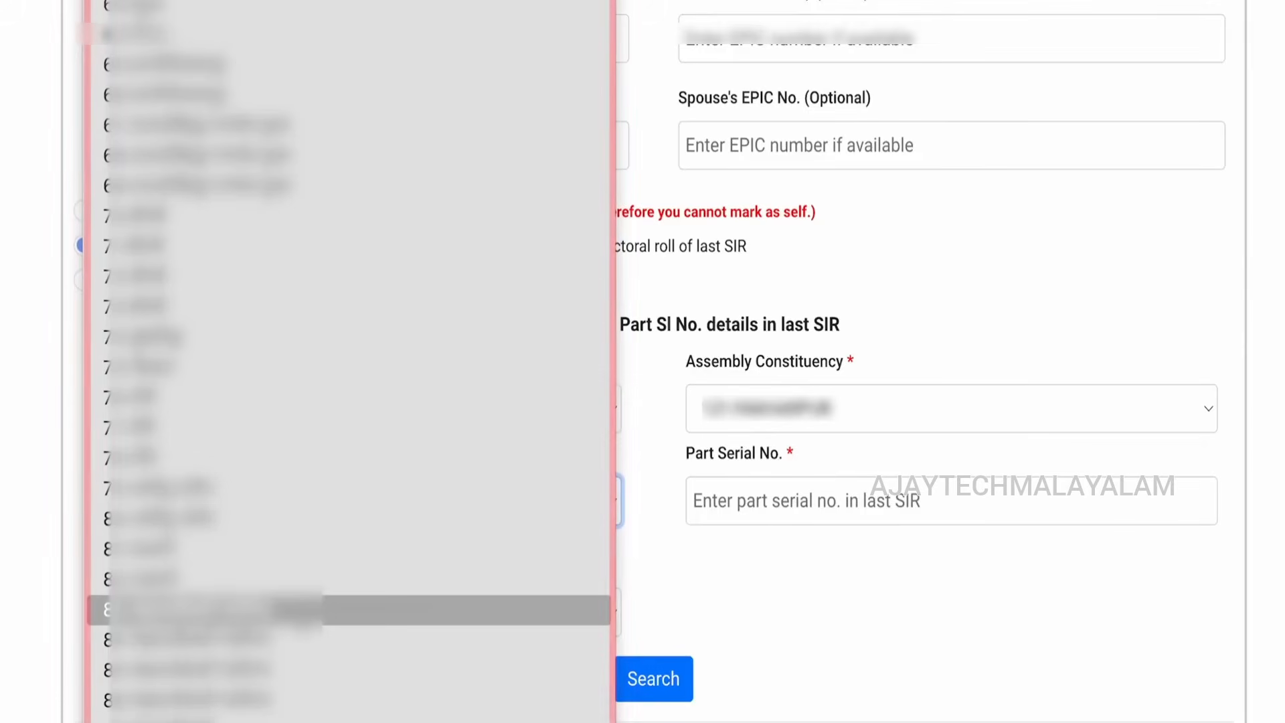
left_click(383, 668)
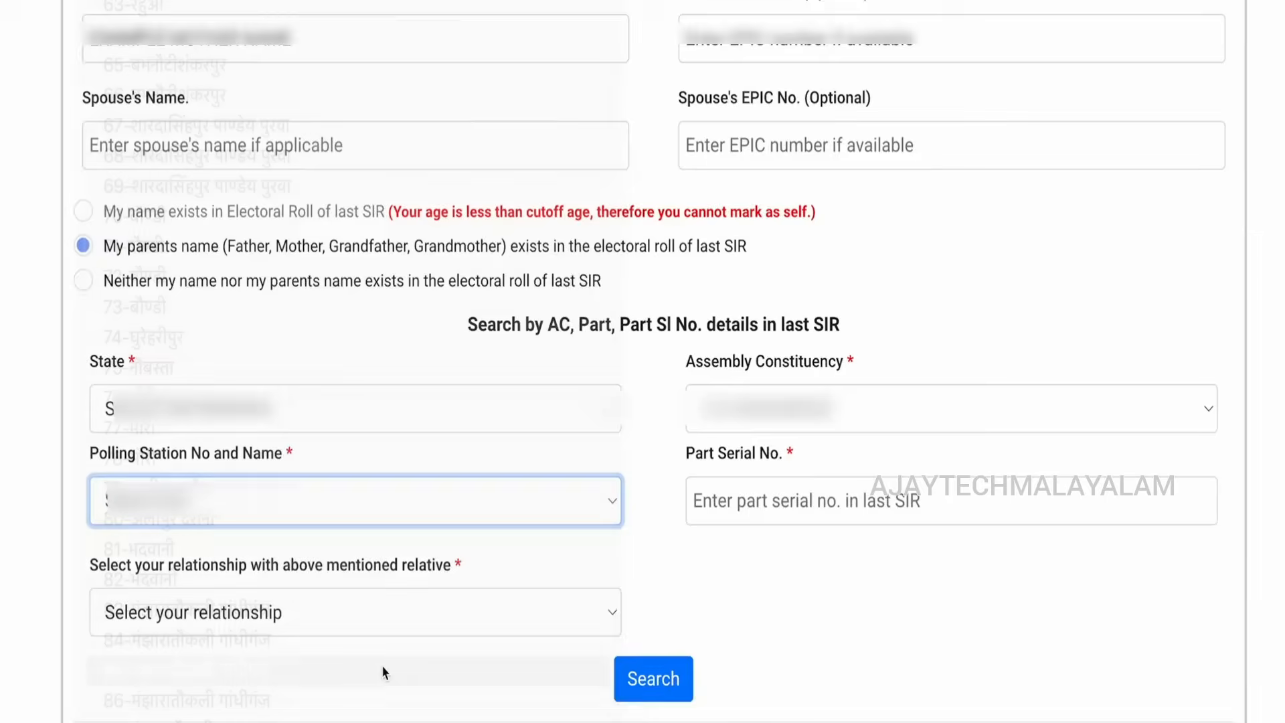
left_click(800, 502)
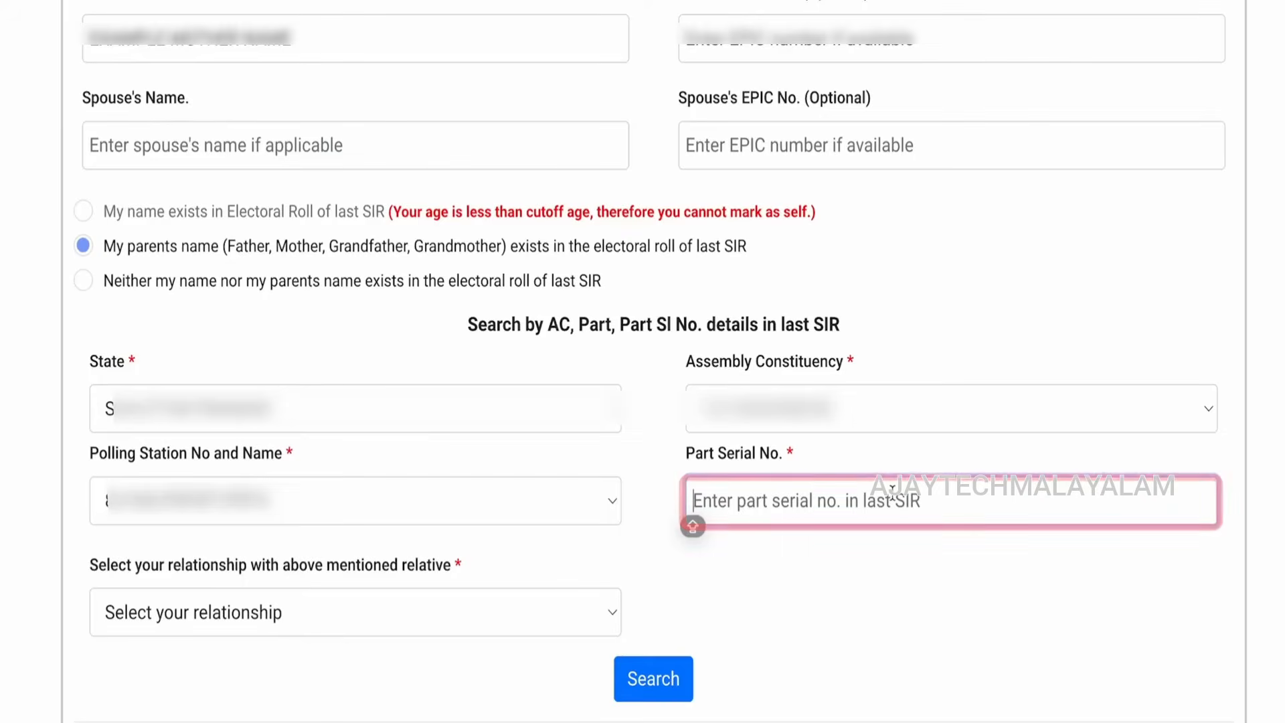
scroll(892, 494, "down", 3)
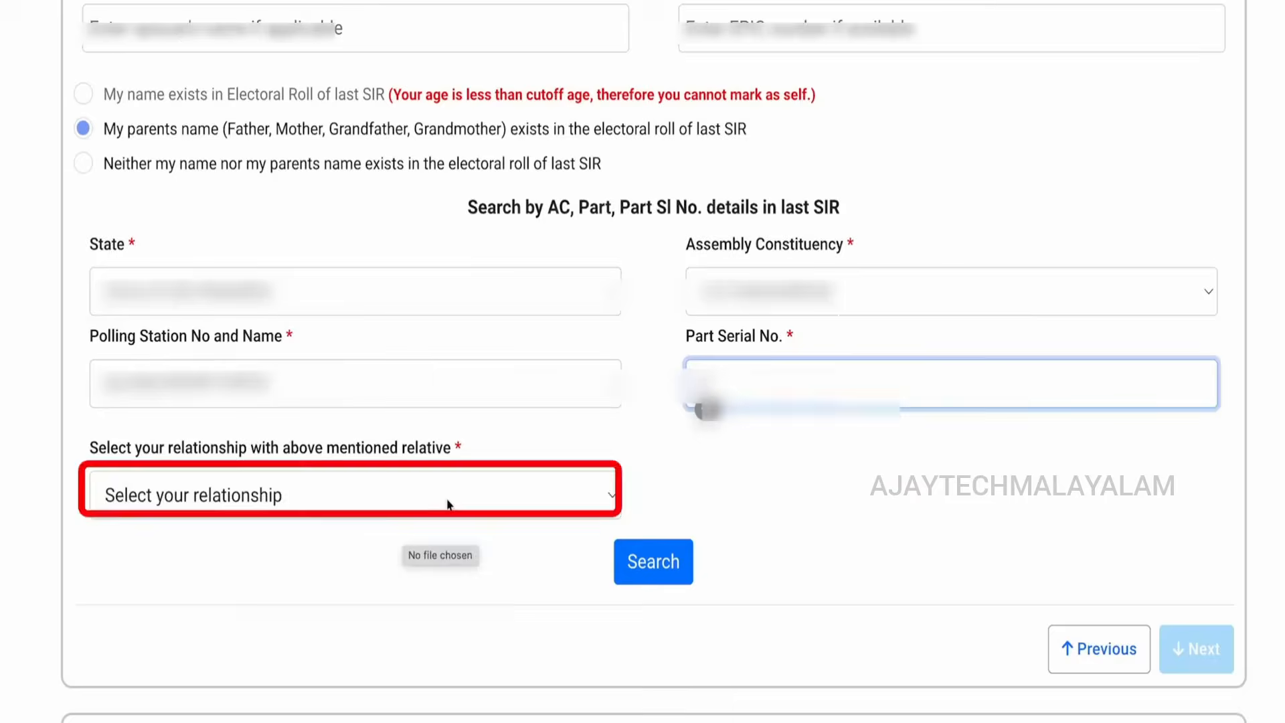
Step: Search the last SIR roll for the Father's entry, confirm the found record, and proceed to the declaration
left_click(447, 504)
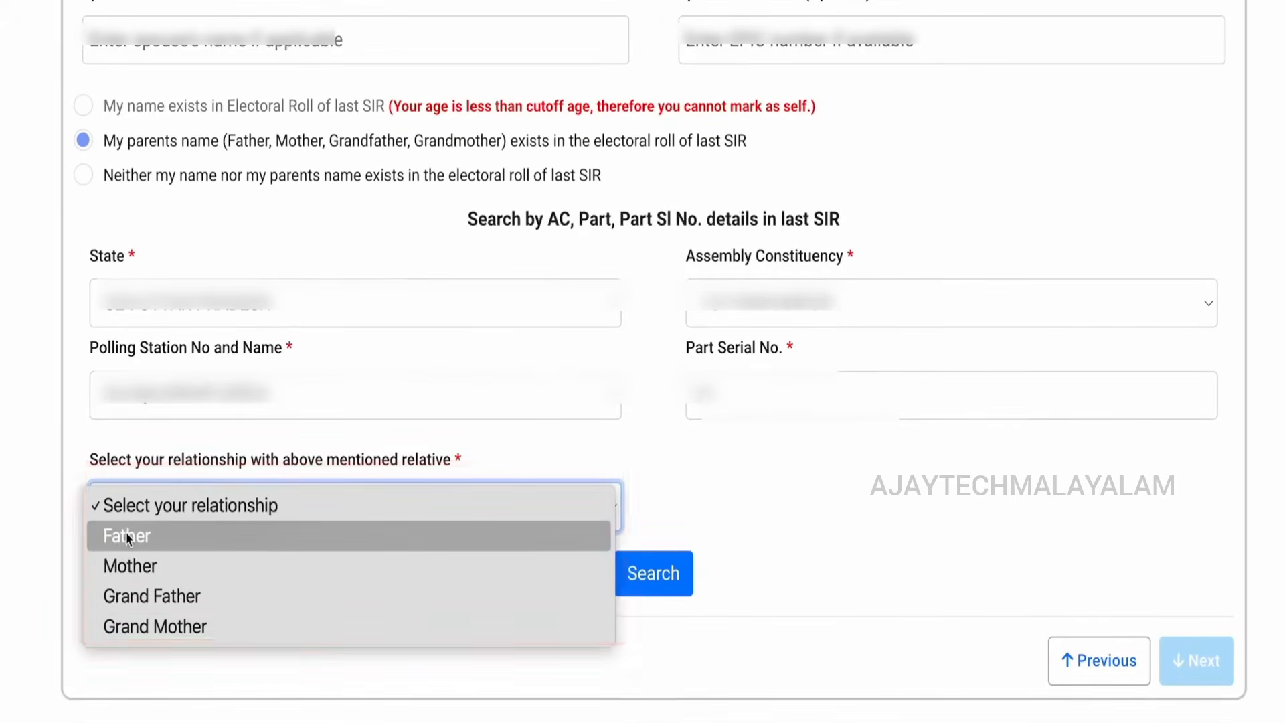
left_click(127, 536)
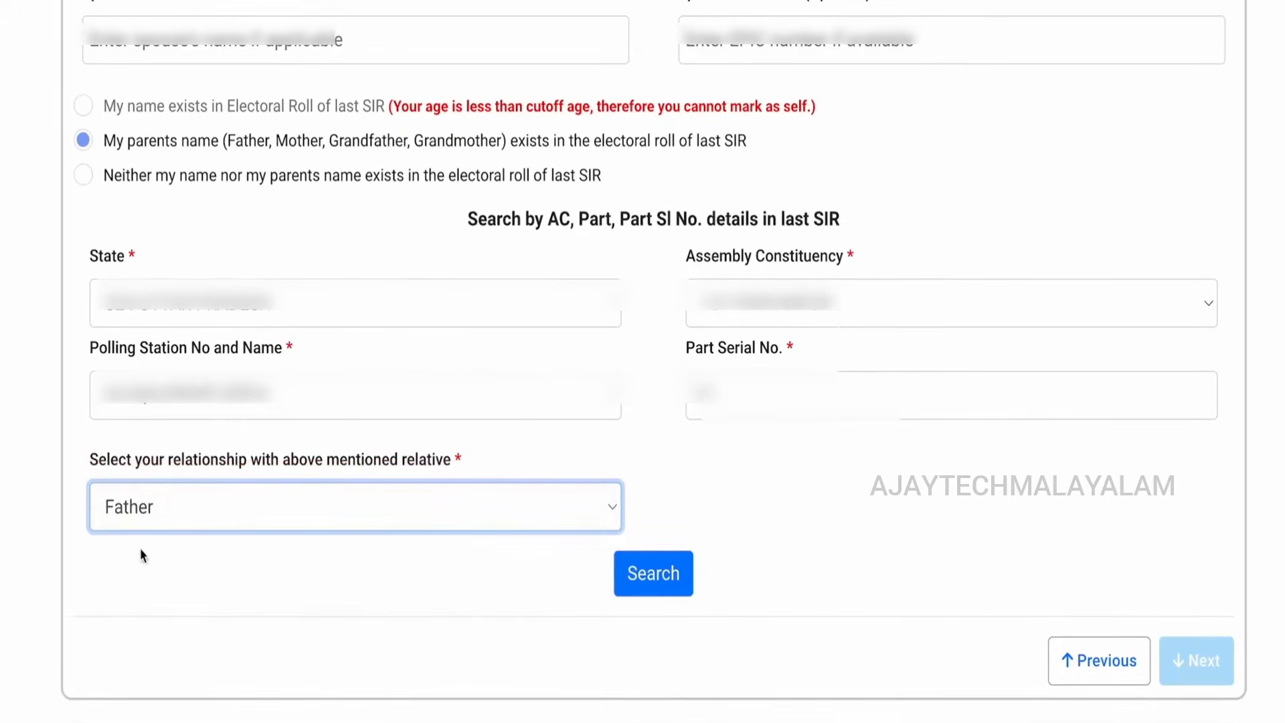
left_click(645, 589)
scroll(642, 585, "down", 3)
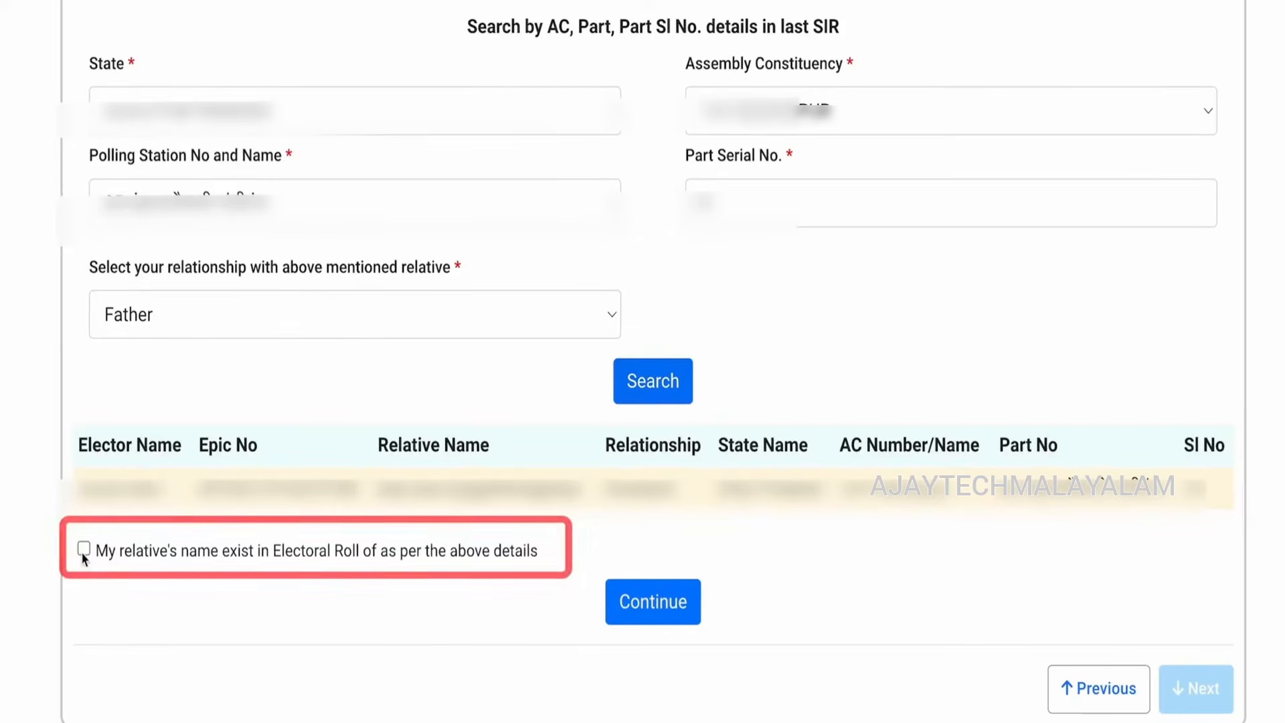
left_click(83, 550)
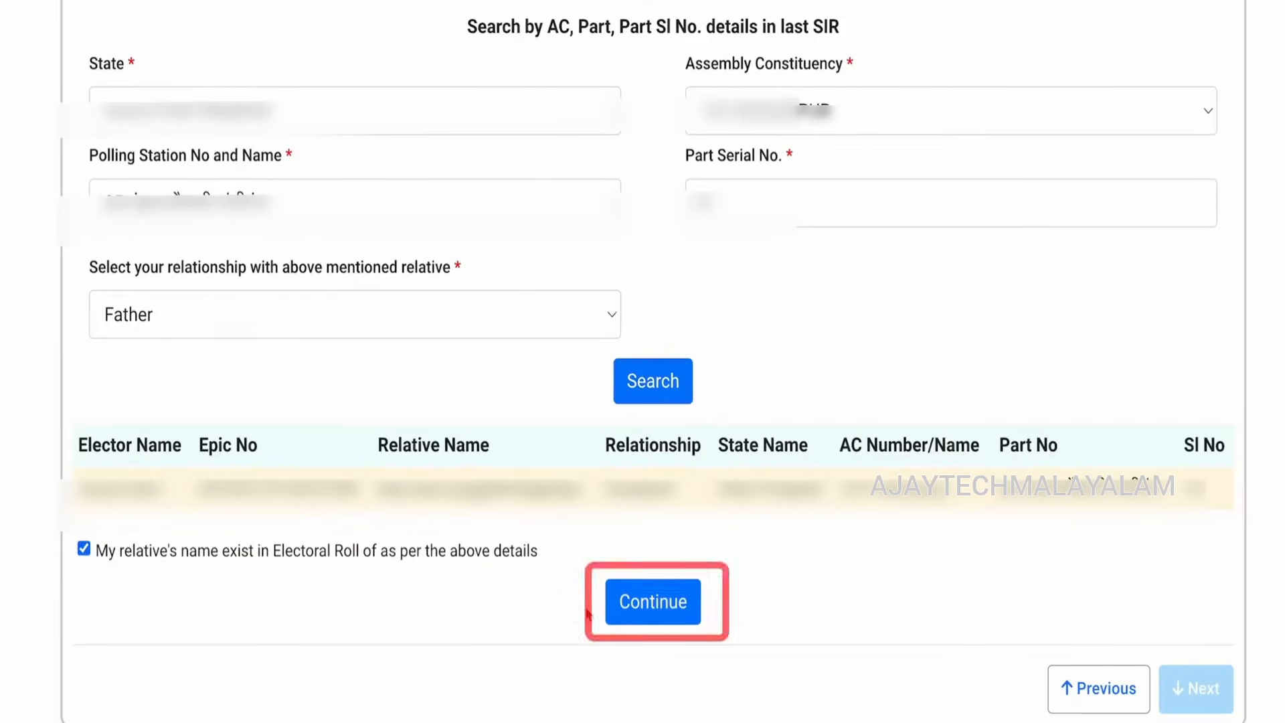
left_click(641, 611)
scroll(642, 611, "down", 1)
scroll(669, 619, "down", 1)
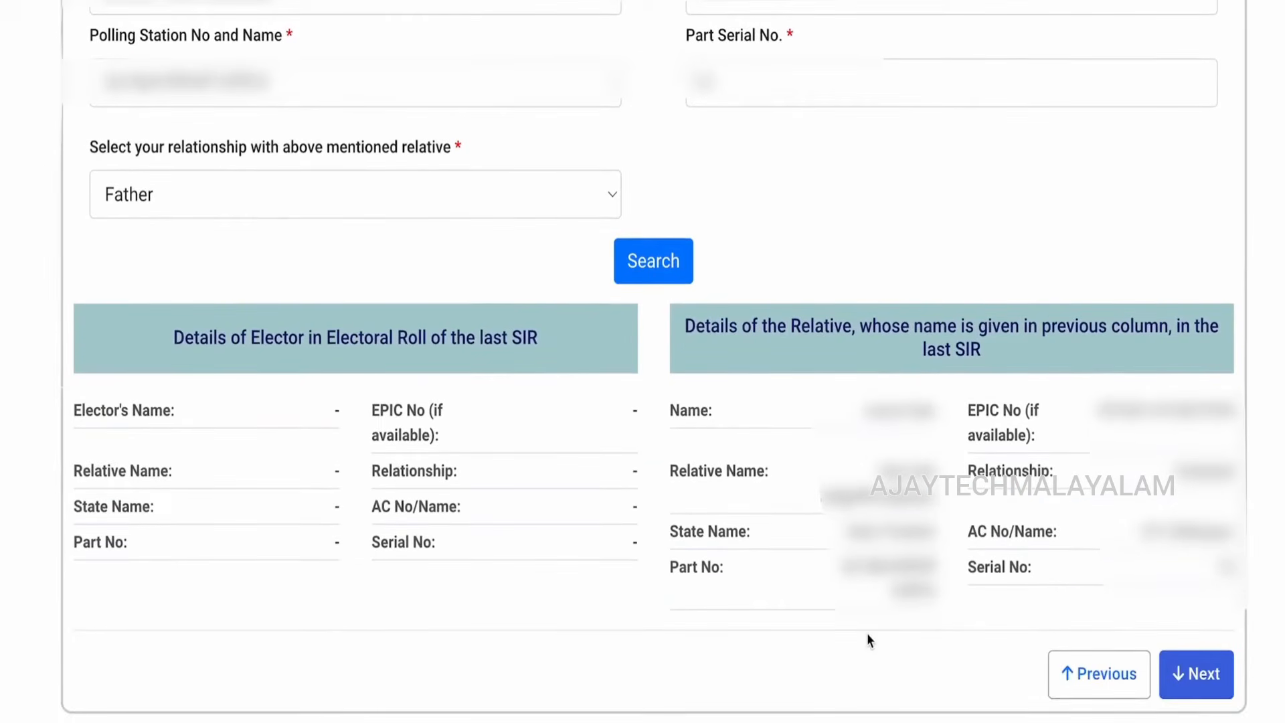
left_click(1188, 693)
left_click(305, 188)
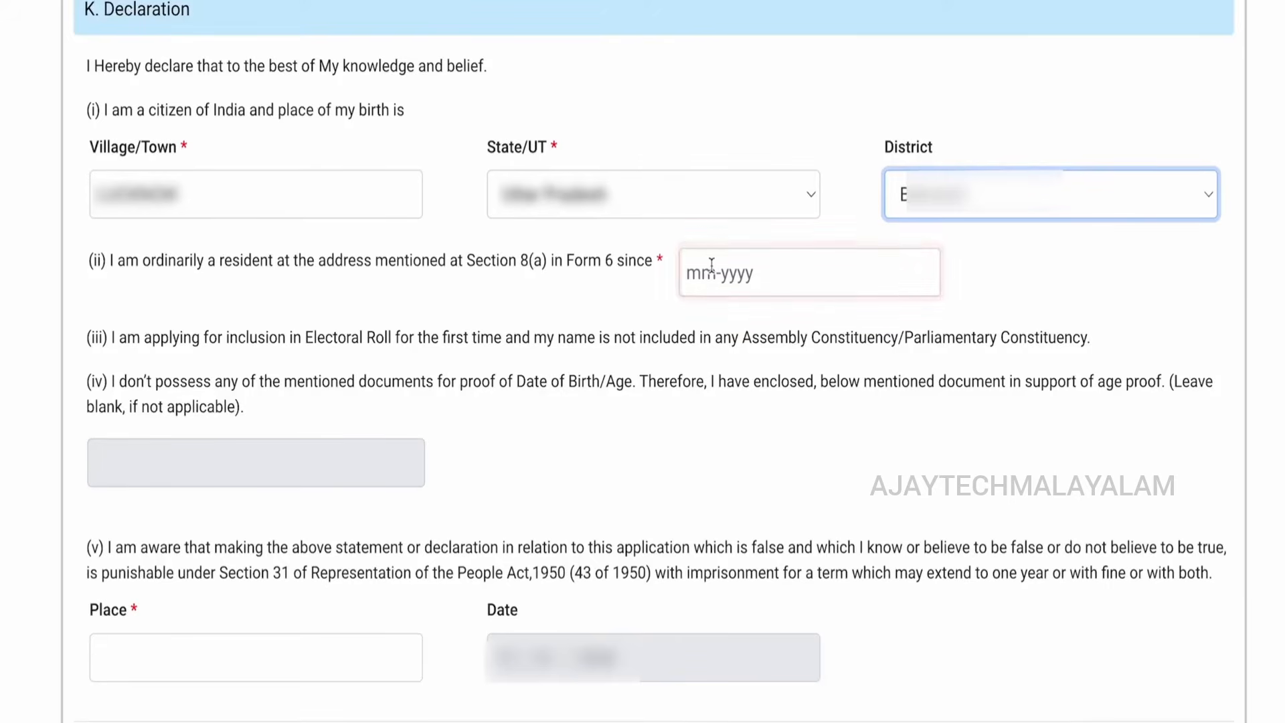
Step: Set the residence-since date to October 2005
left_click(711, 264)
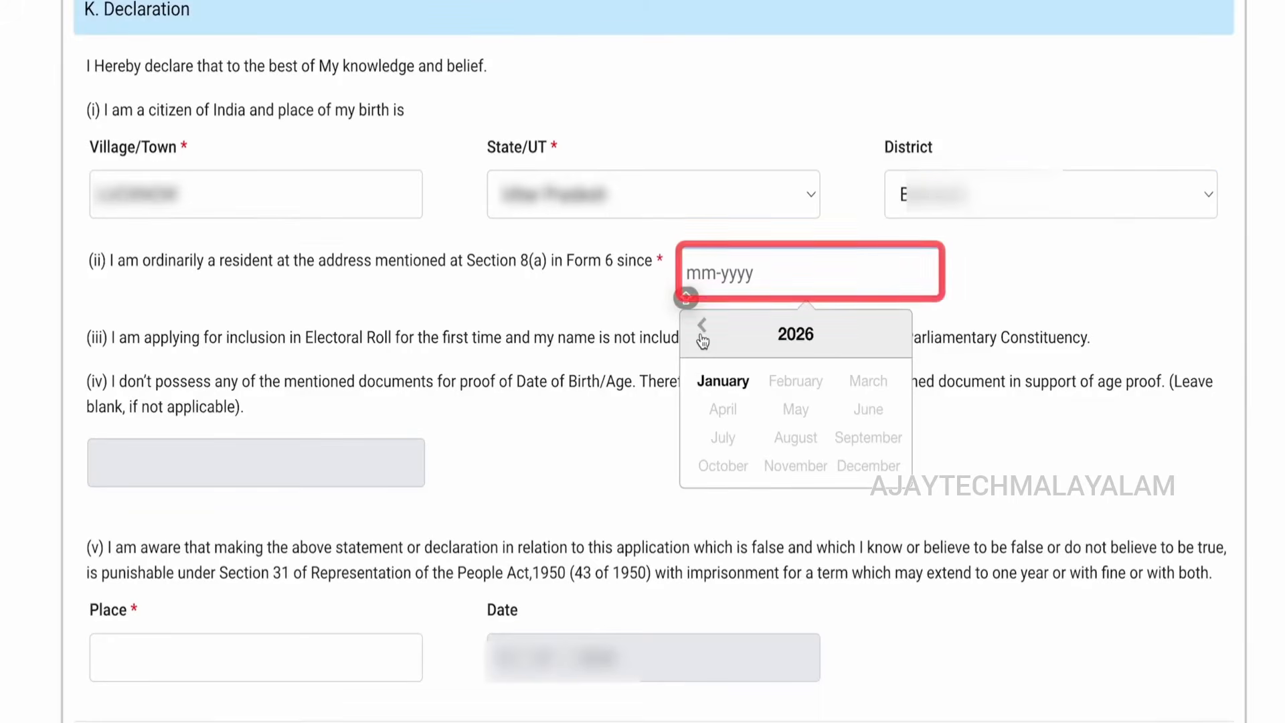
left_click(702, 328)
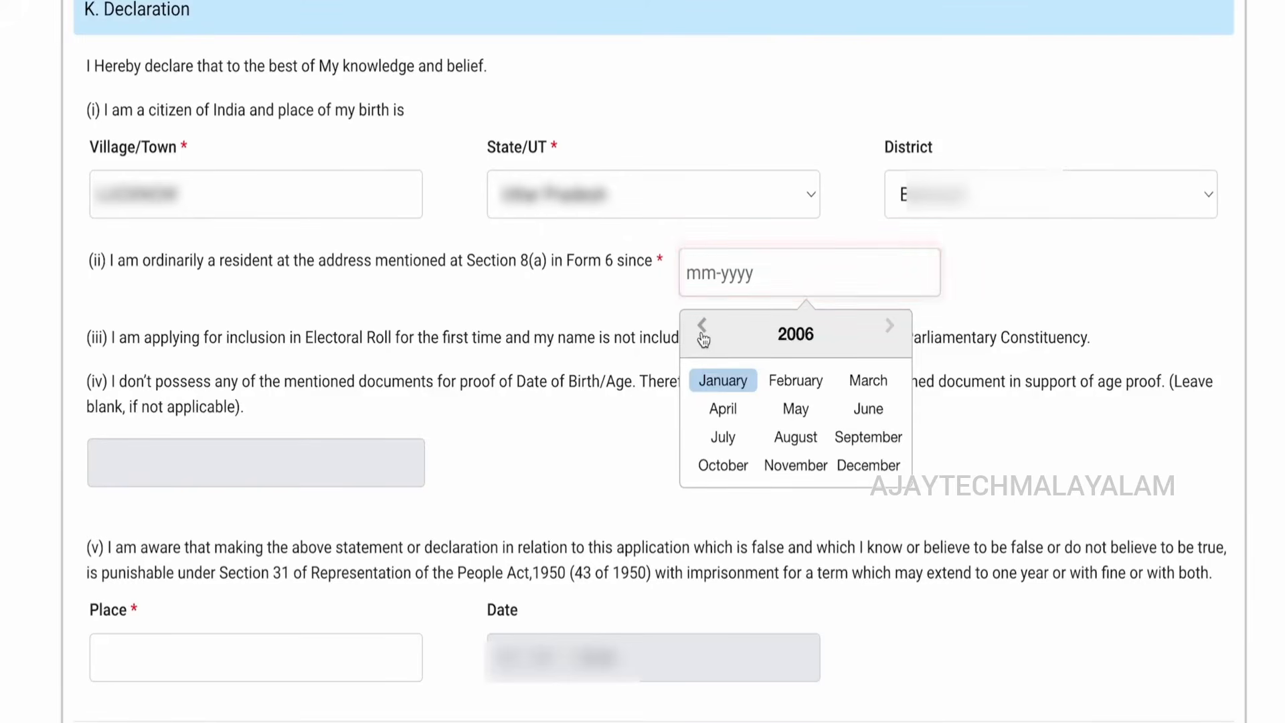
left_click(702, 333)
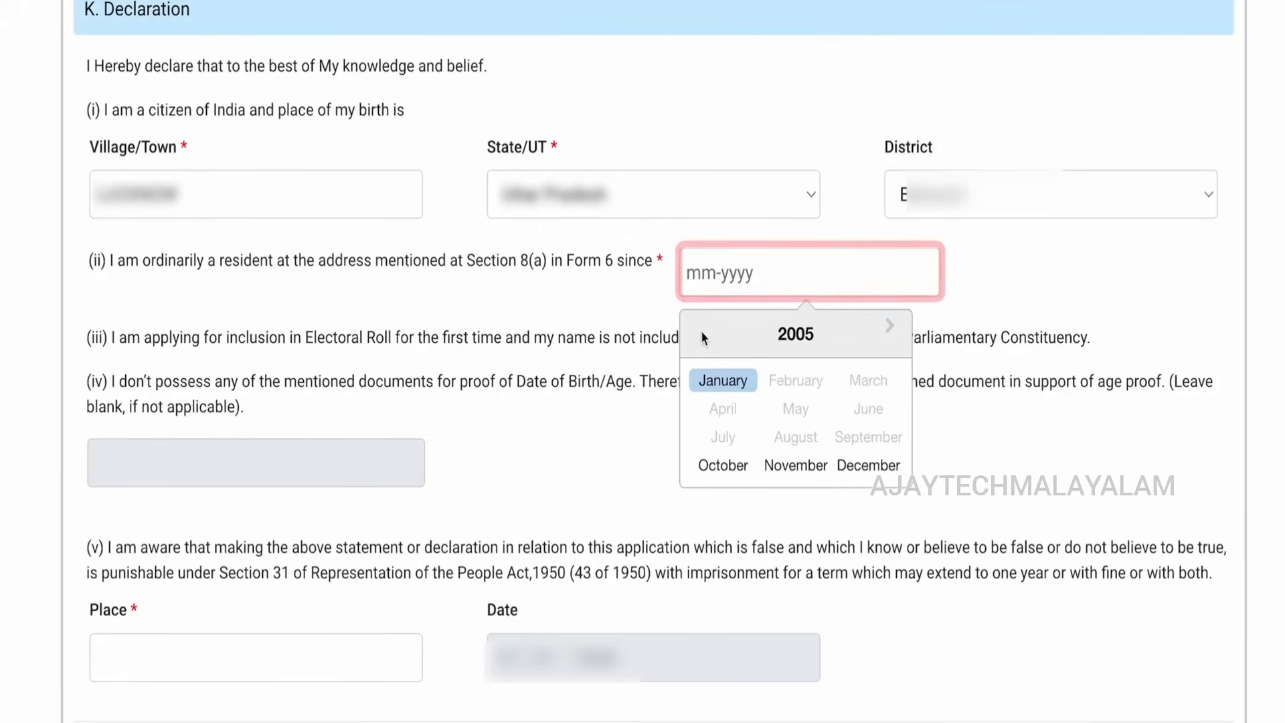
left_click(717, 469)
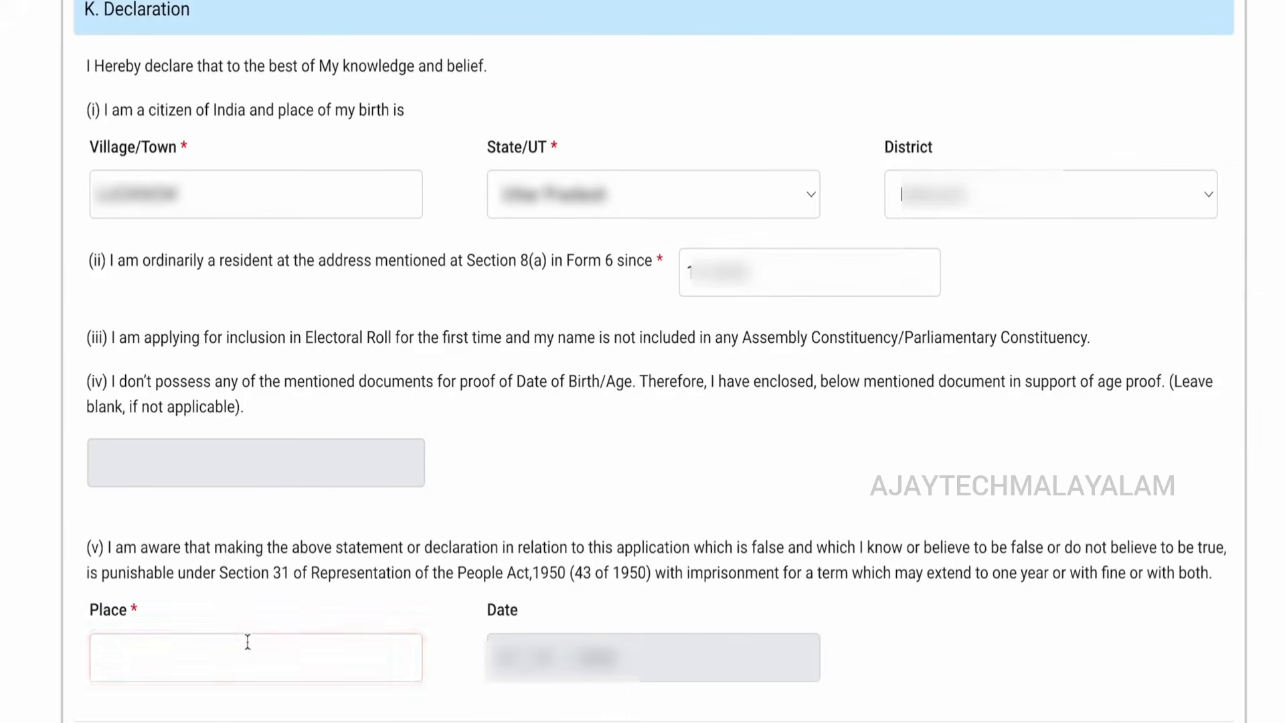
Step: Enter LUCKNOW as the place of declaration and continue to the captcha section
left_click(259, 658)
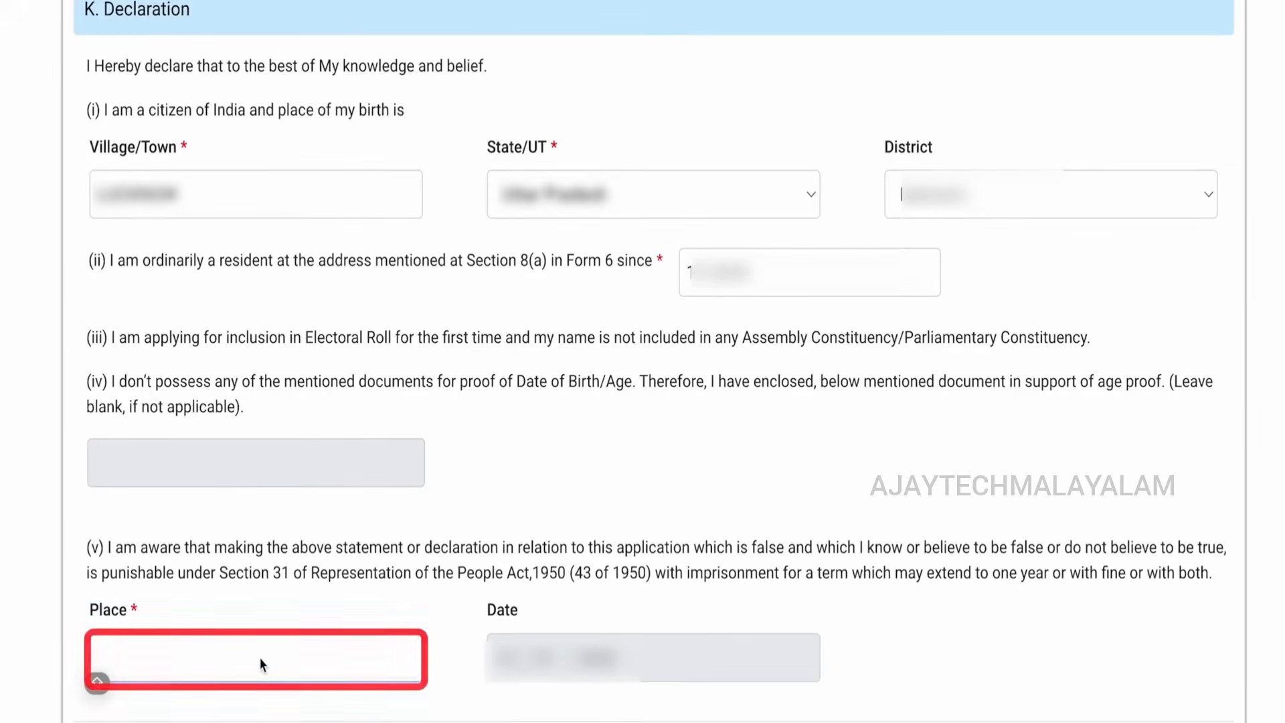
type("LUC")
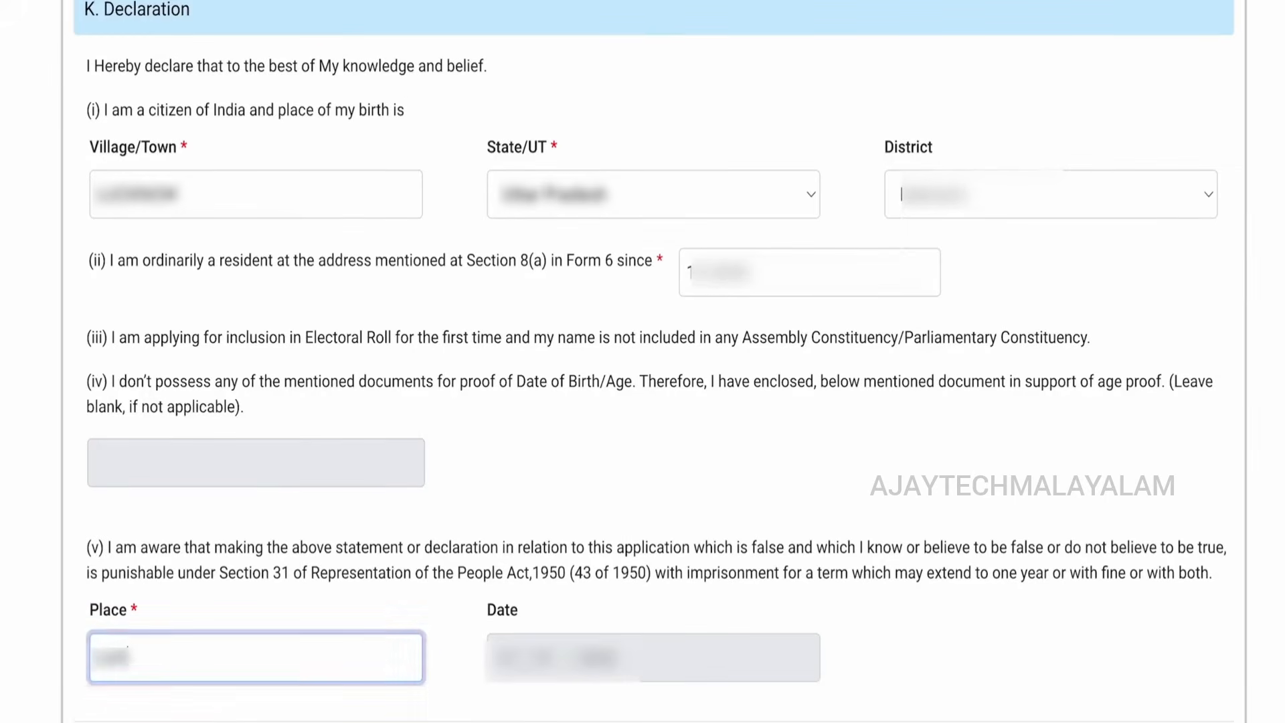
type("KNOW")
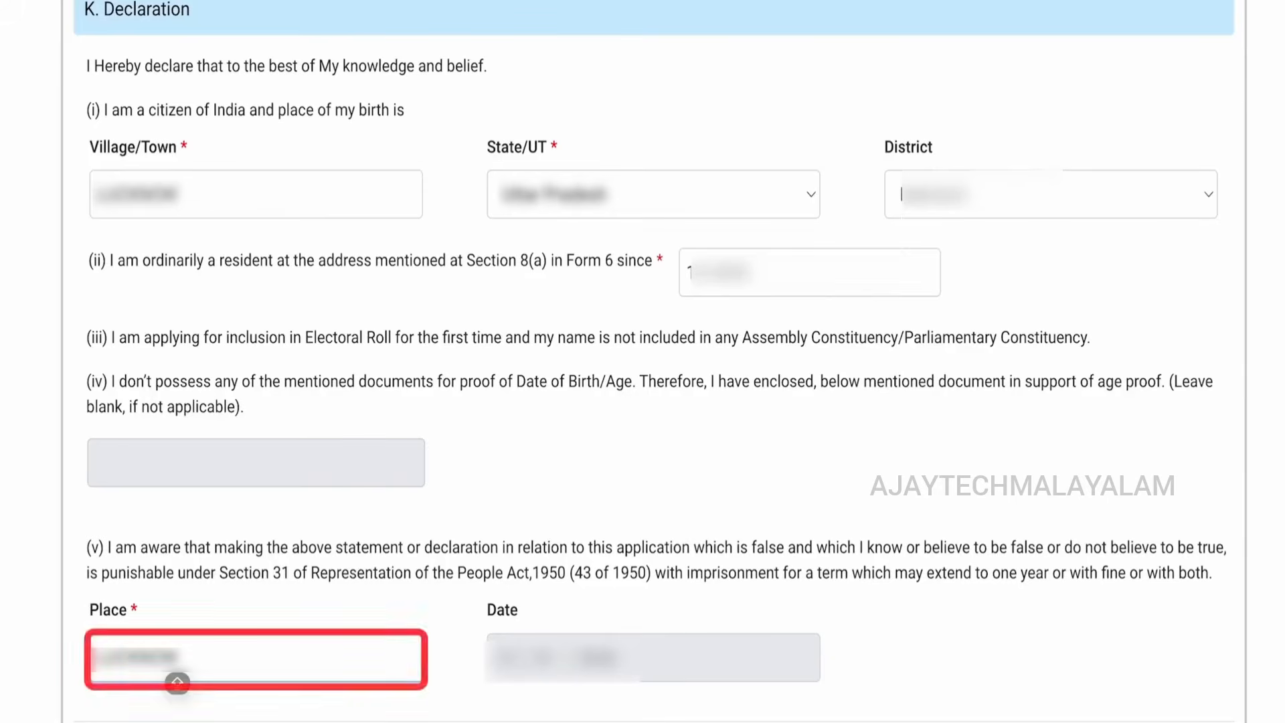
scroll(897, 609, "down", 1)
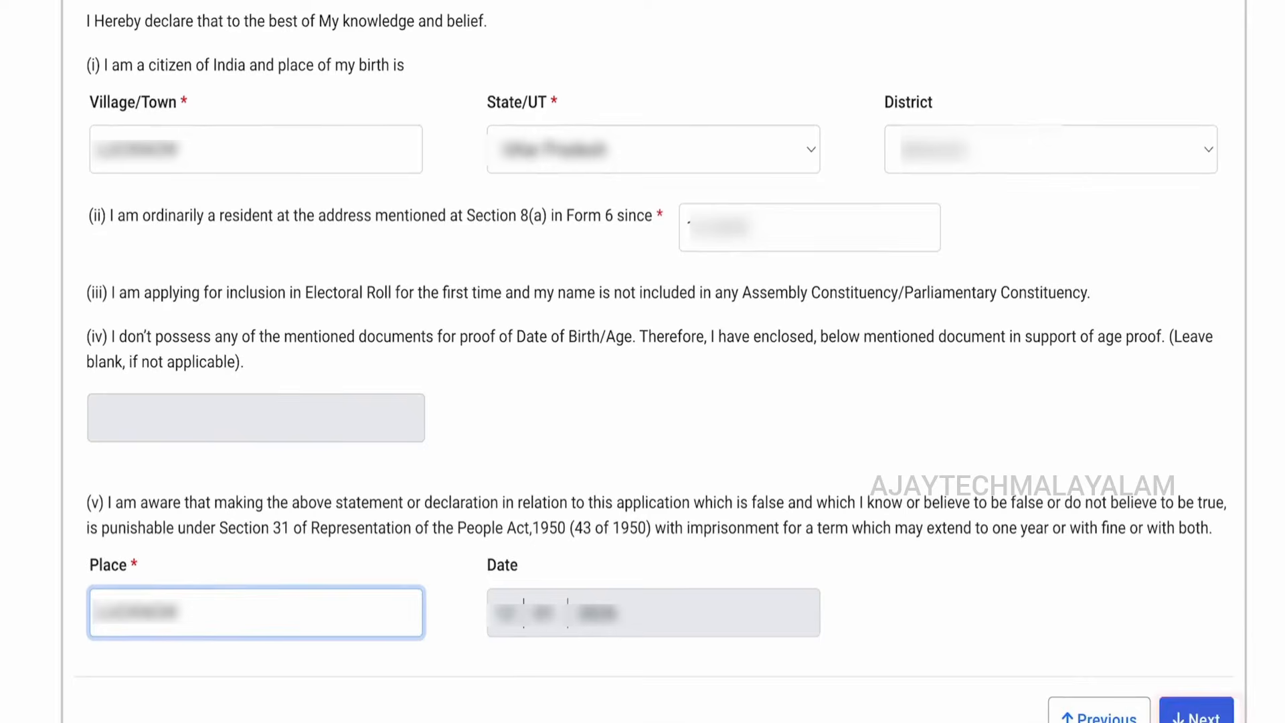
left_click(1197, 710)
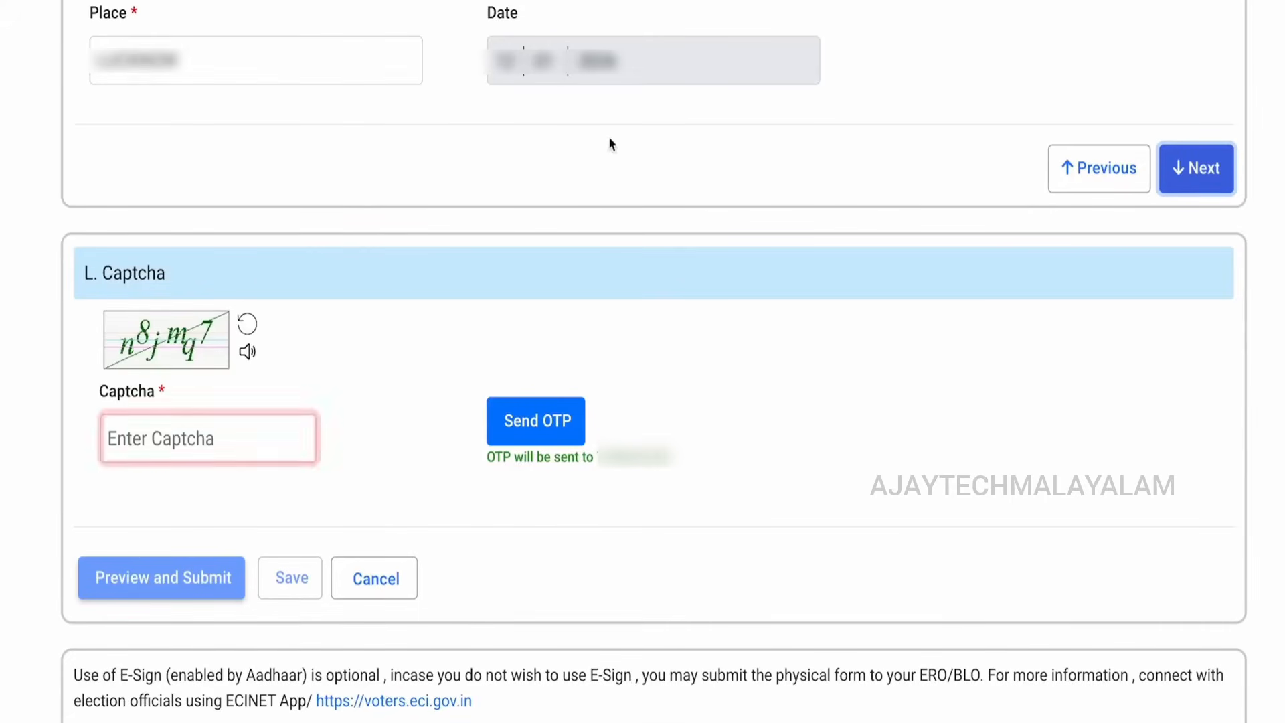
Step: Enter captcha n8jmq7 and the received OTP, then preview the application
left_click(181, 422)
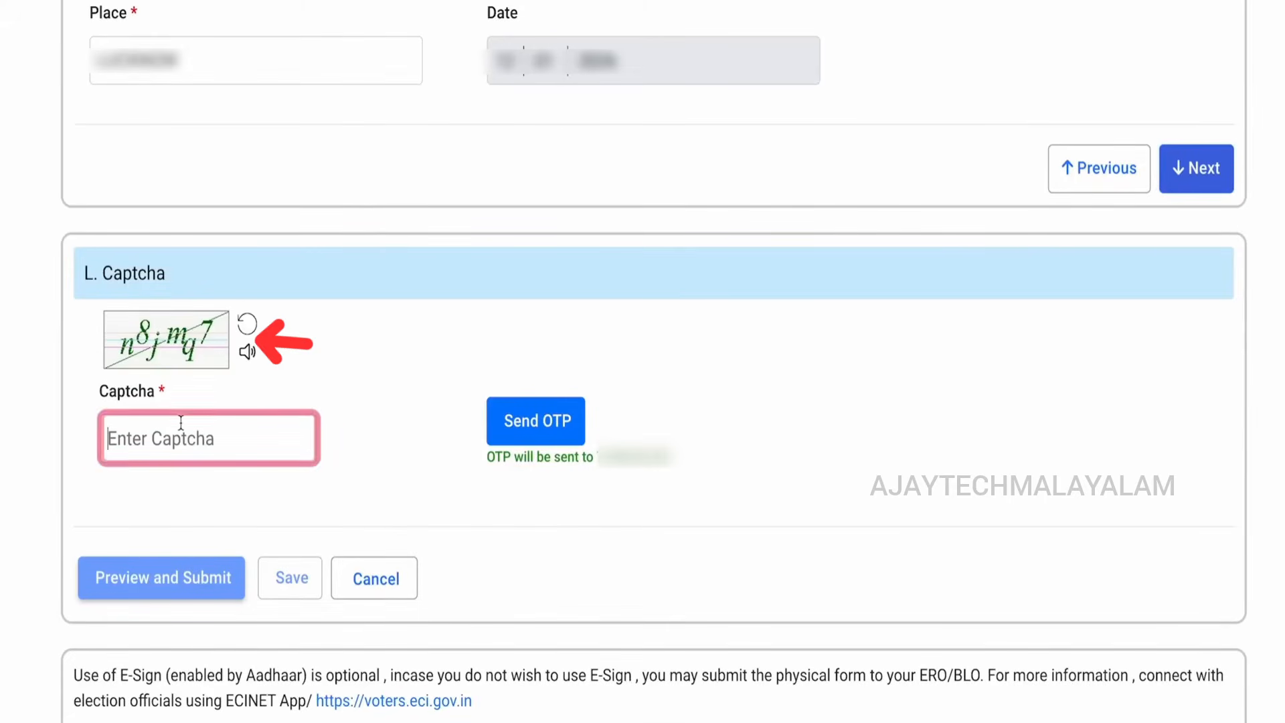
type("n8")
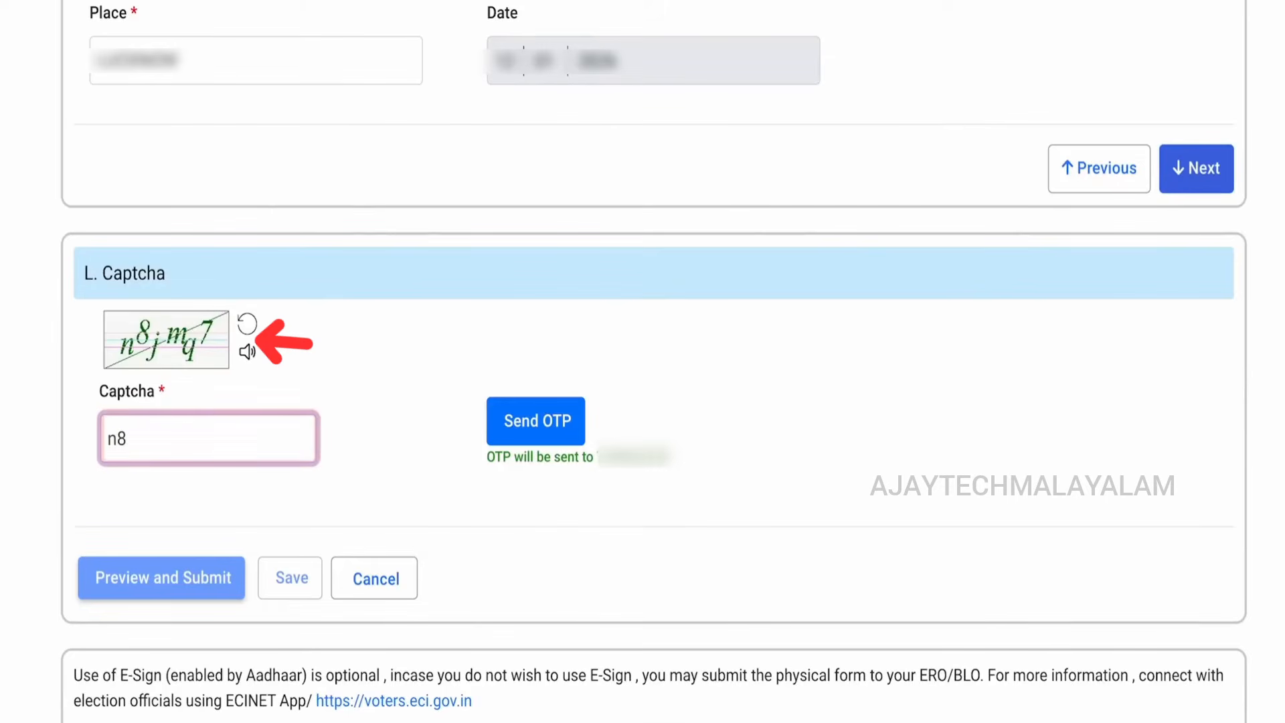
type("jmq")
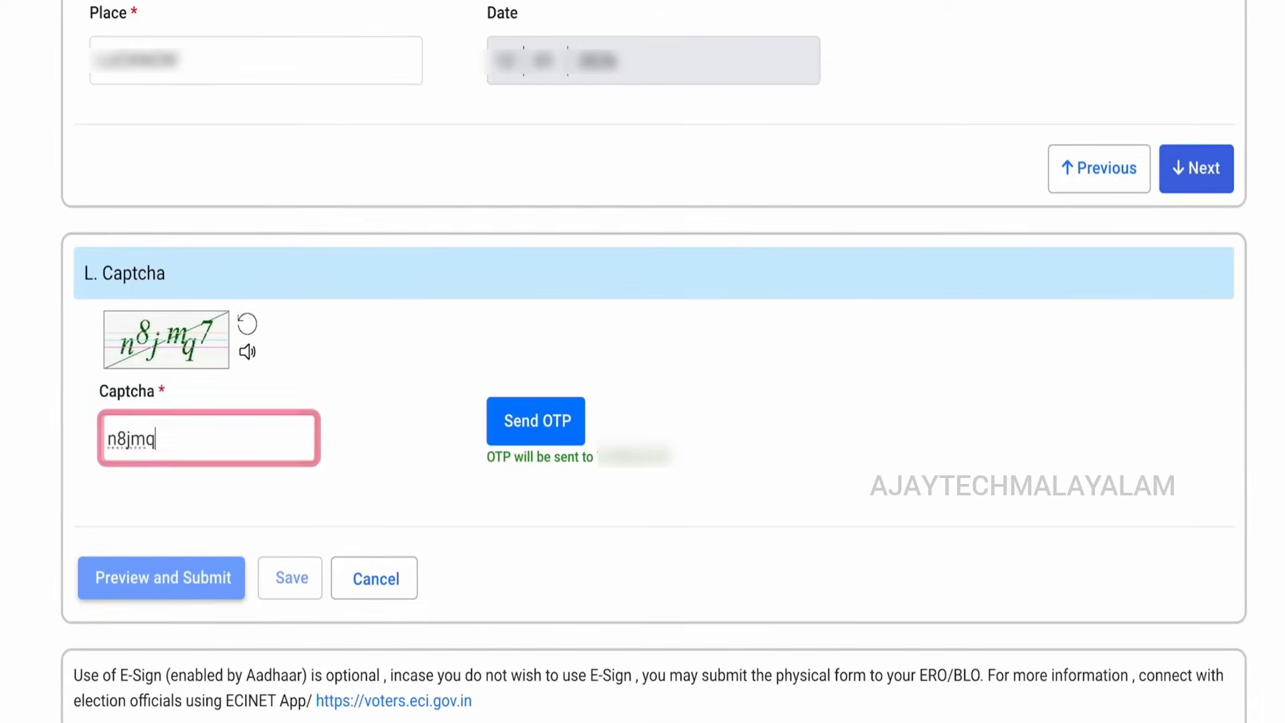
type("7")
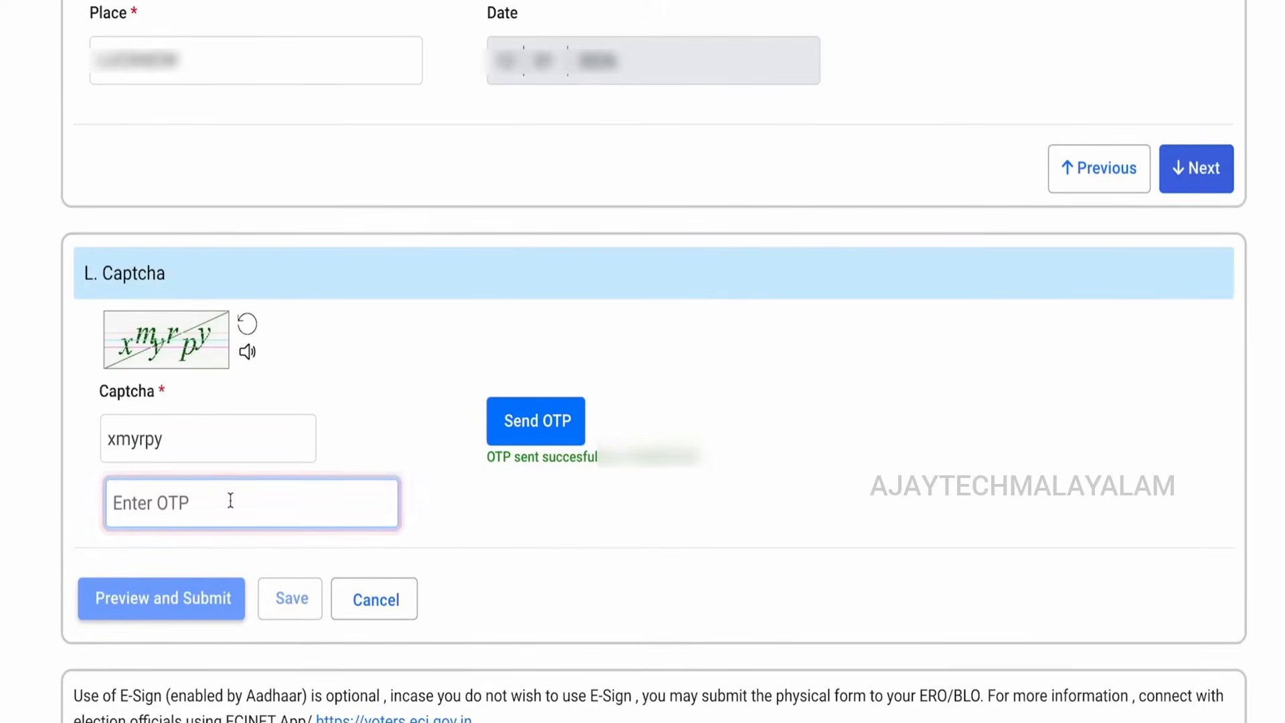
type("******")
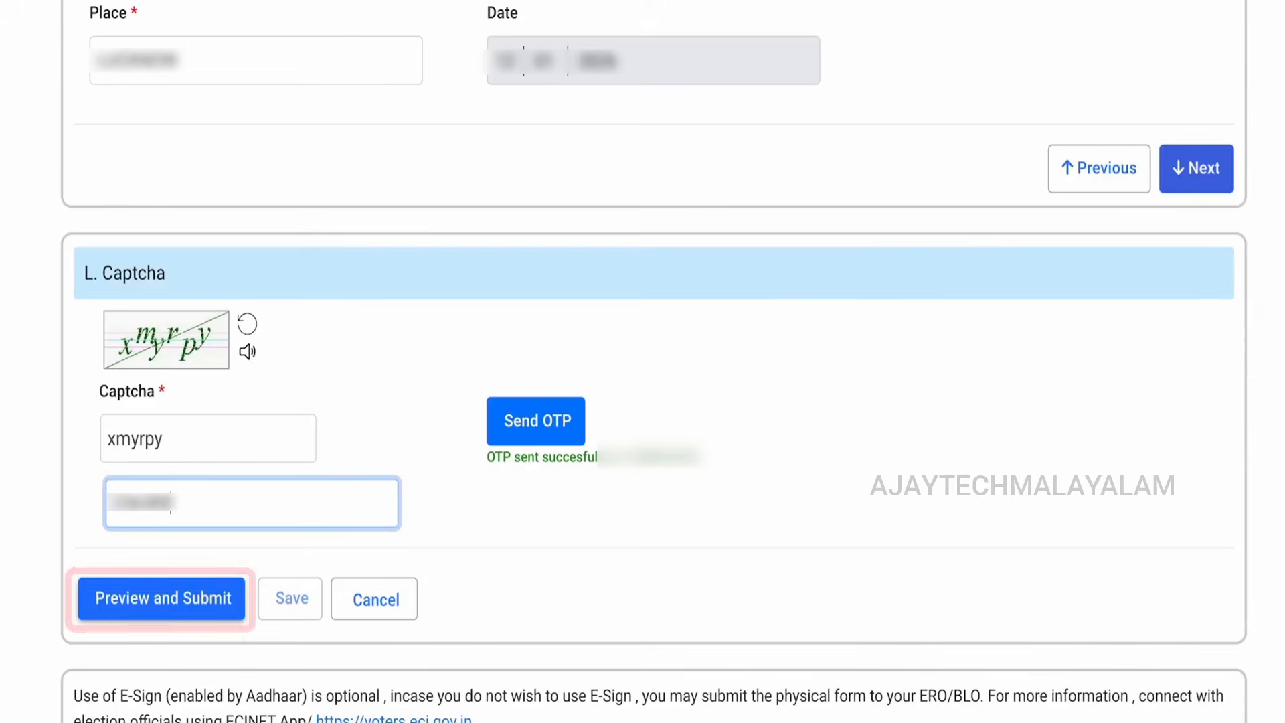
left_click(161, 607)
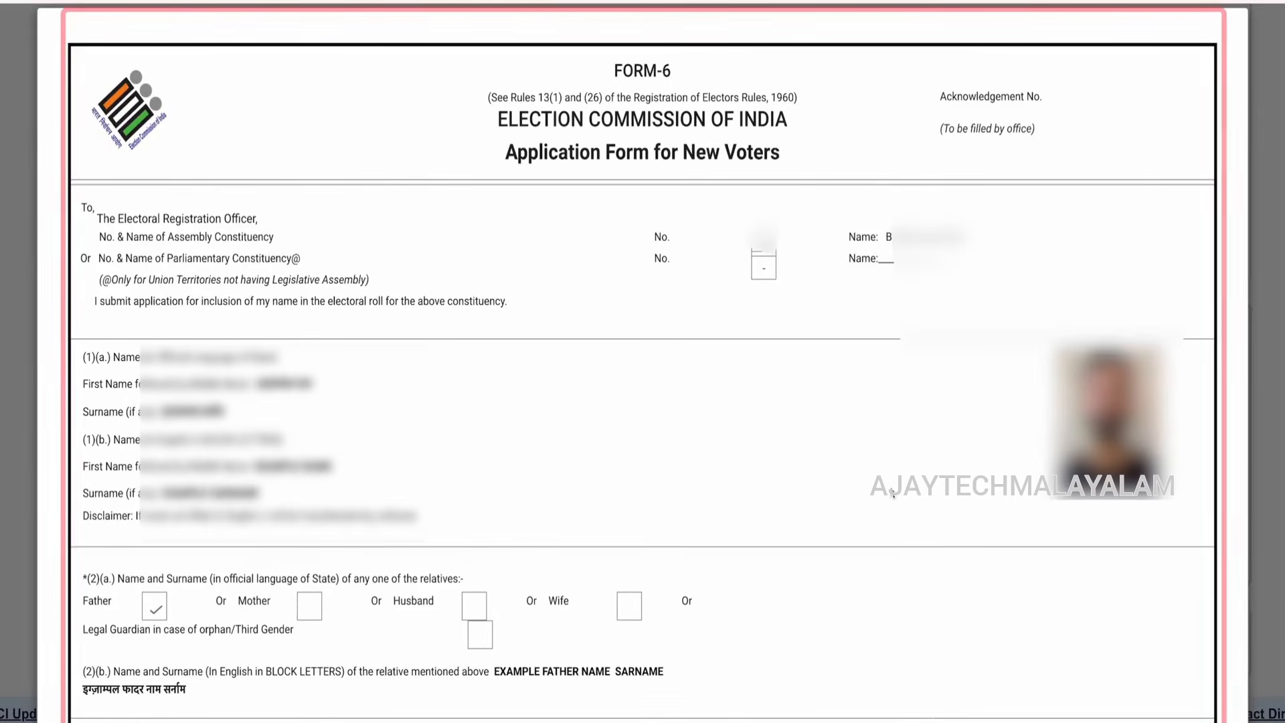
Step: Review the whole Form-6 preview, then choose eSign & Submit and confirm with YES
scroll(891, 493, "down", 5)
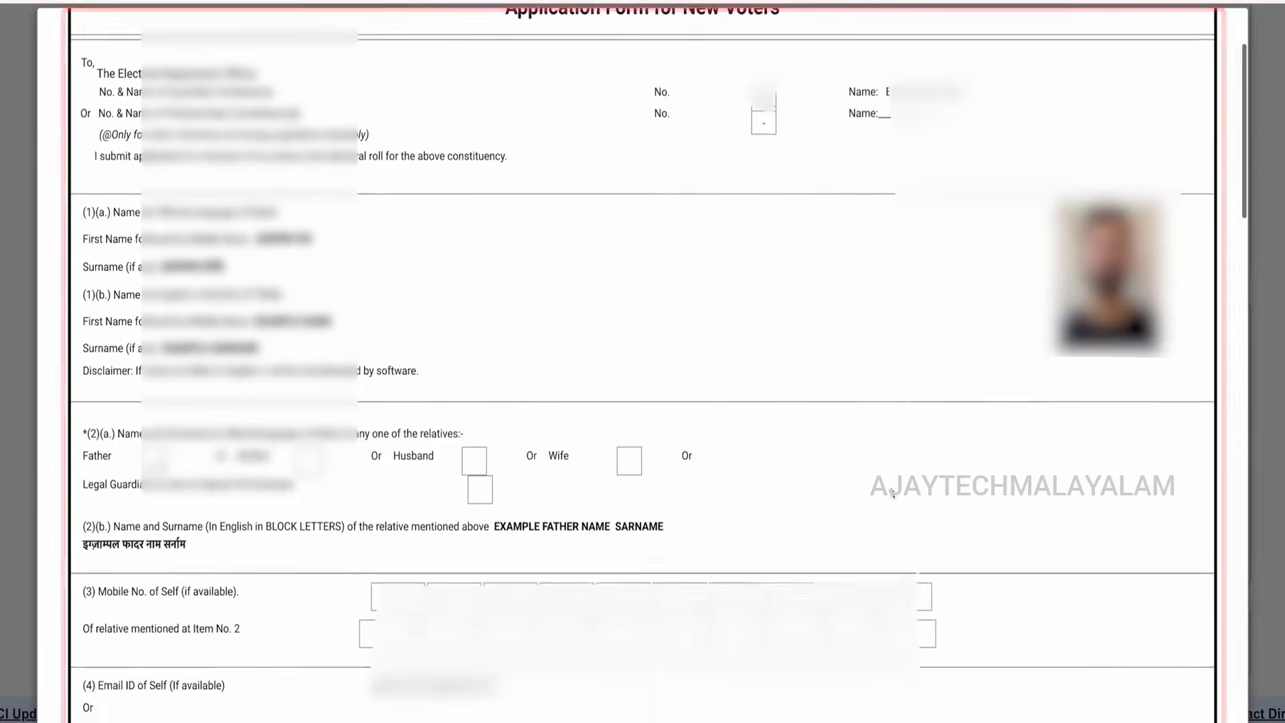
scroll(891, 494, "down", 3)
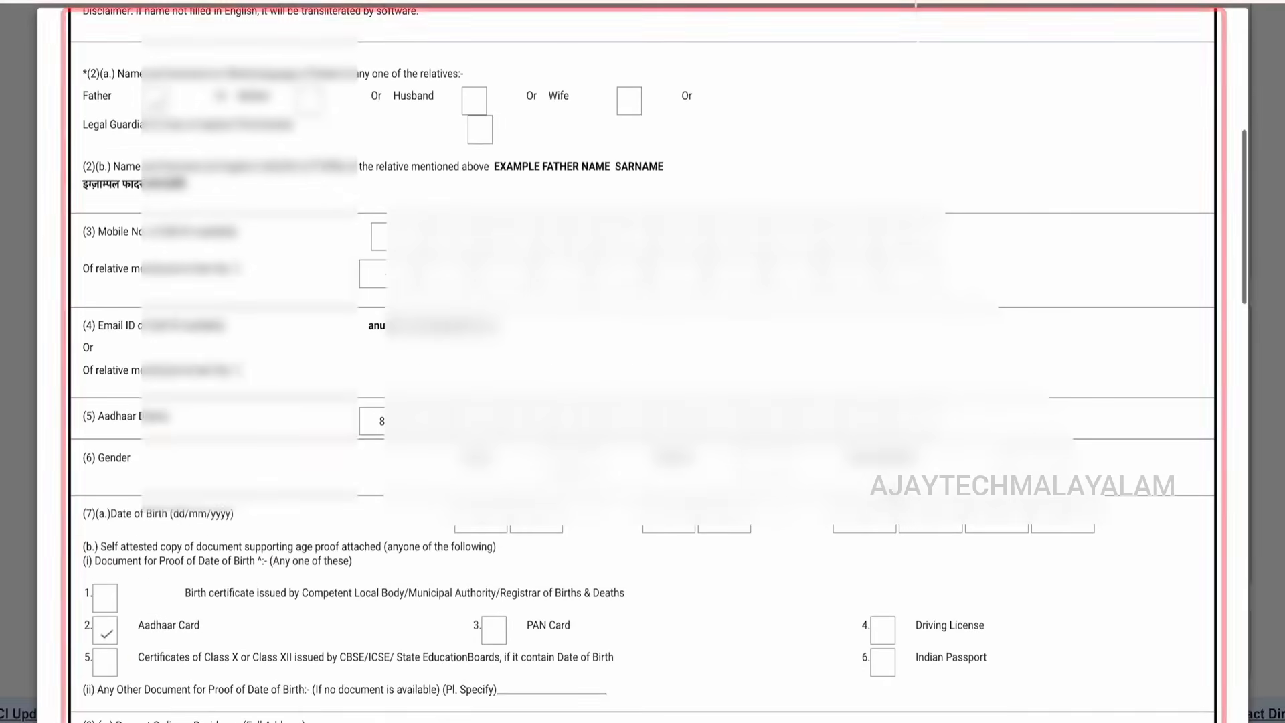
scroll(891, 493, "down", 4)
scroll(891, 494, "down", 6)
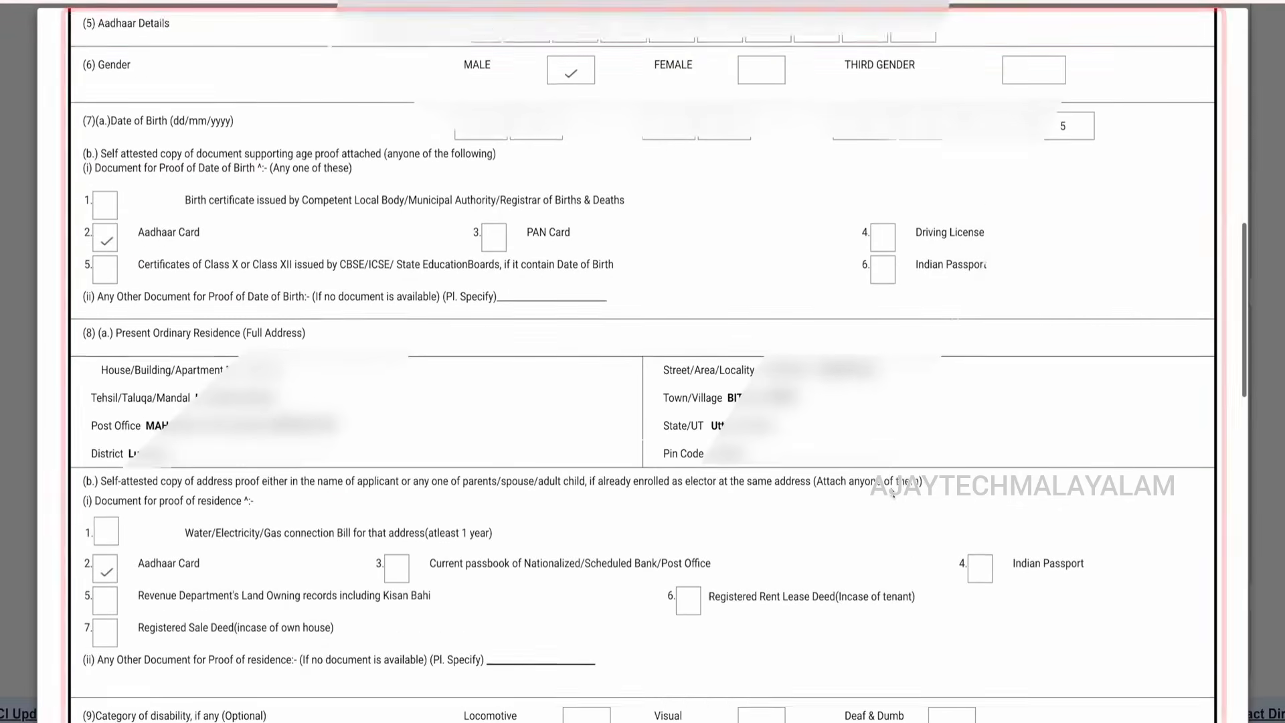
scroll(892, 493, "down", 7)
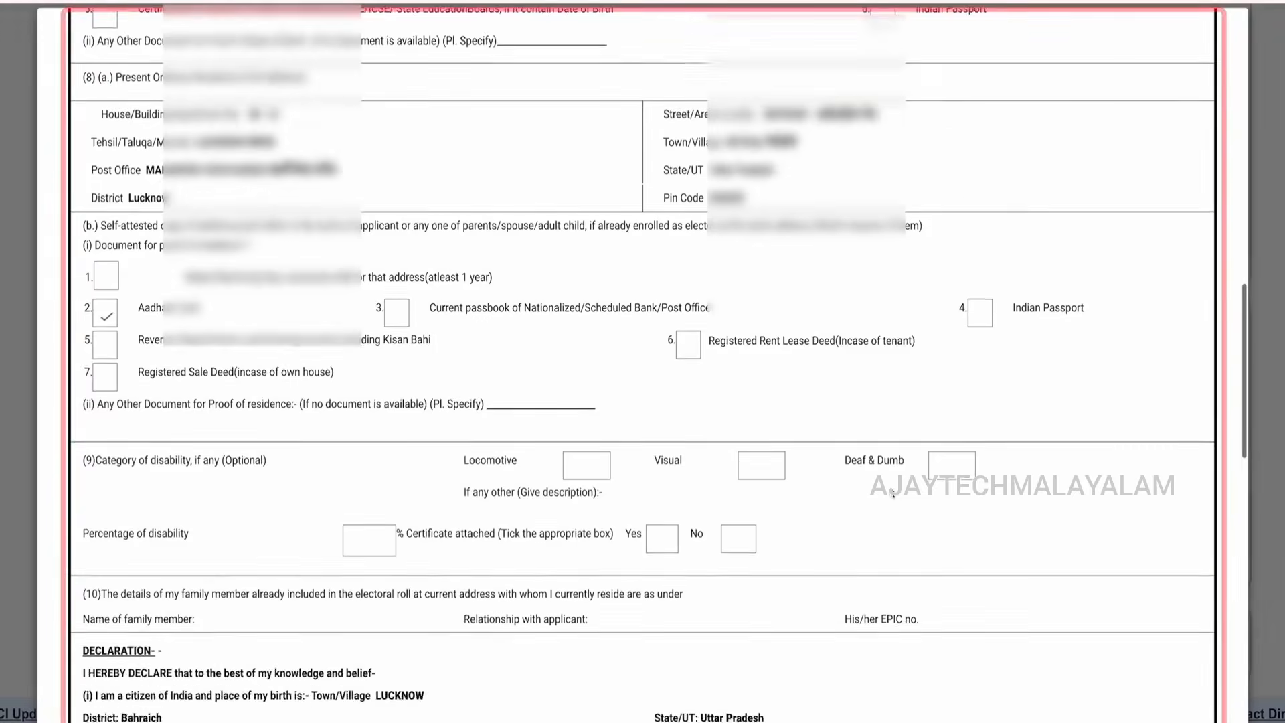
scroll(891, 494, "down", 4)
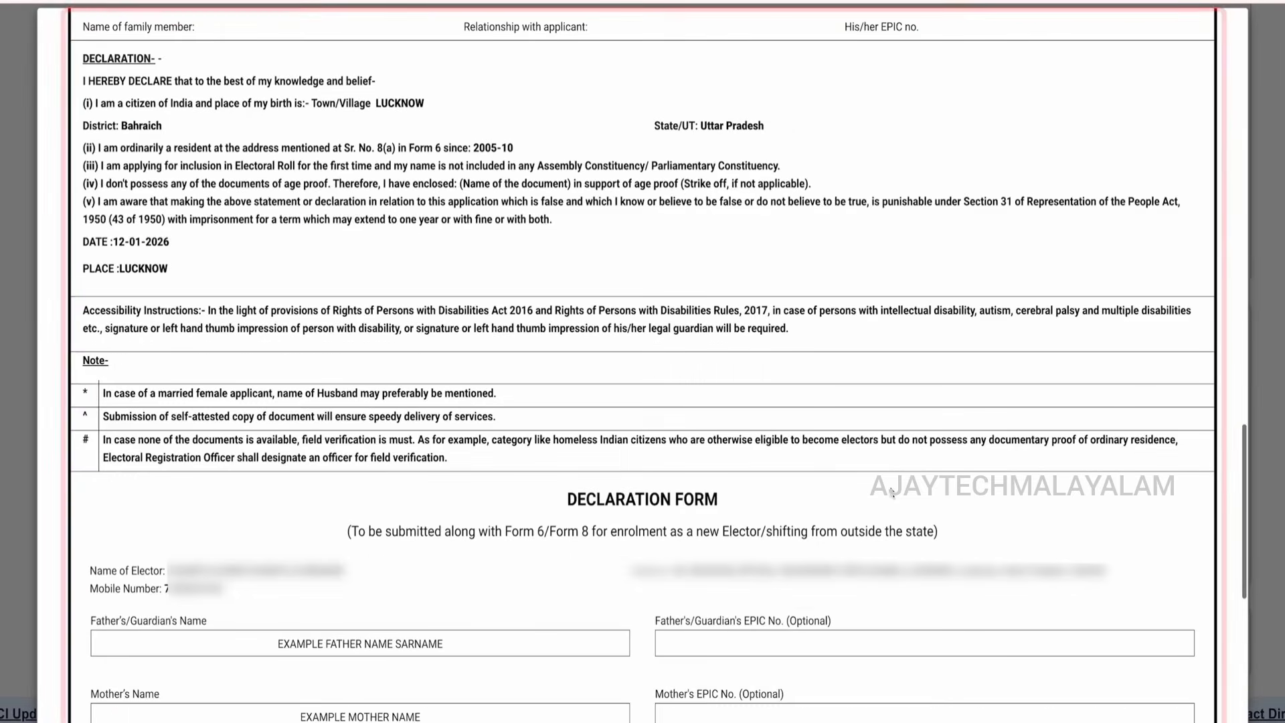
scroll(891, 493, "down", 3)
scroll(891, 494, "down", 4)
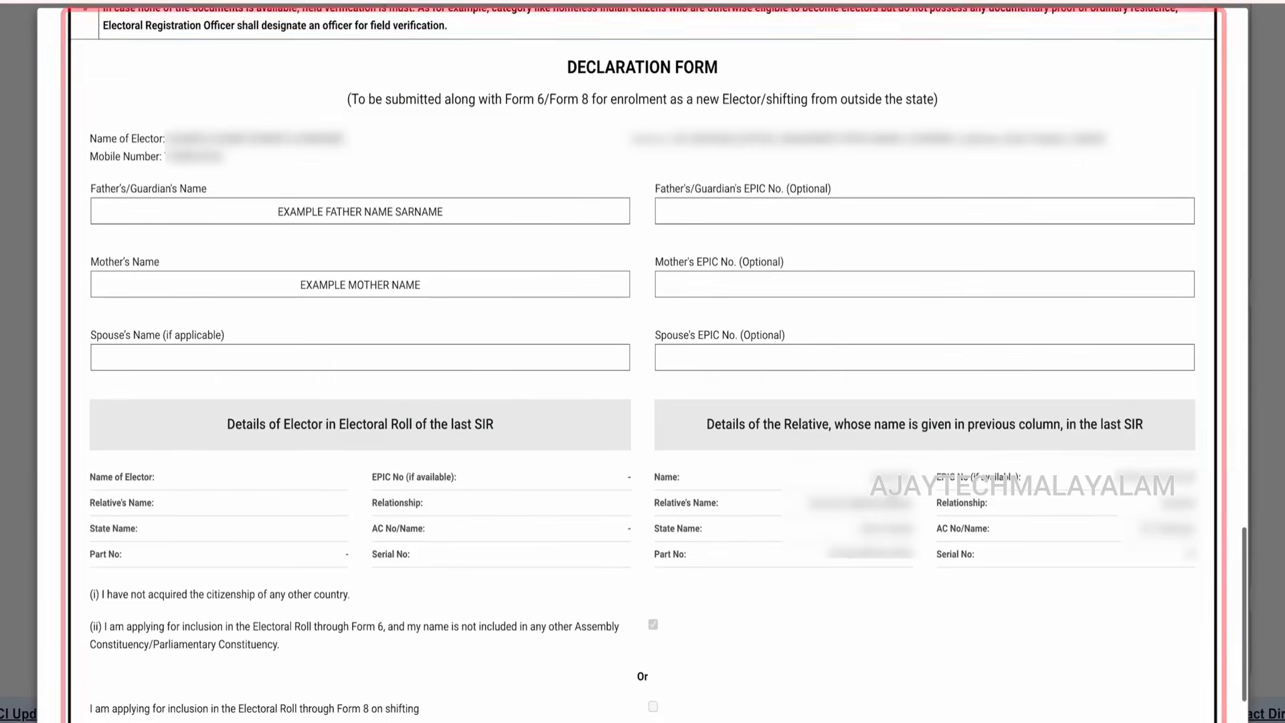
scroll(891, 493, "down", 3)
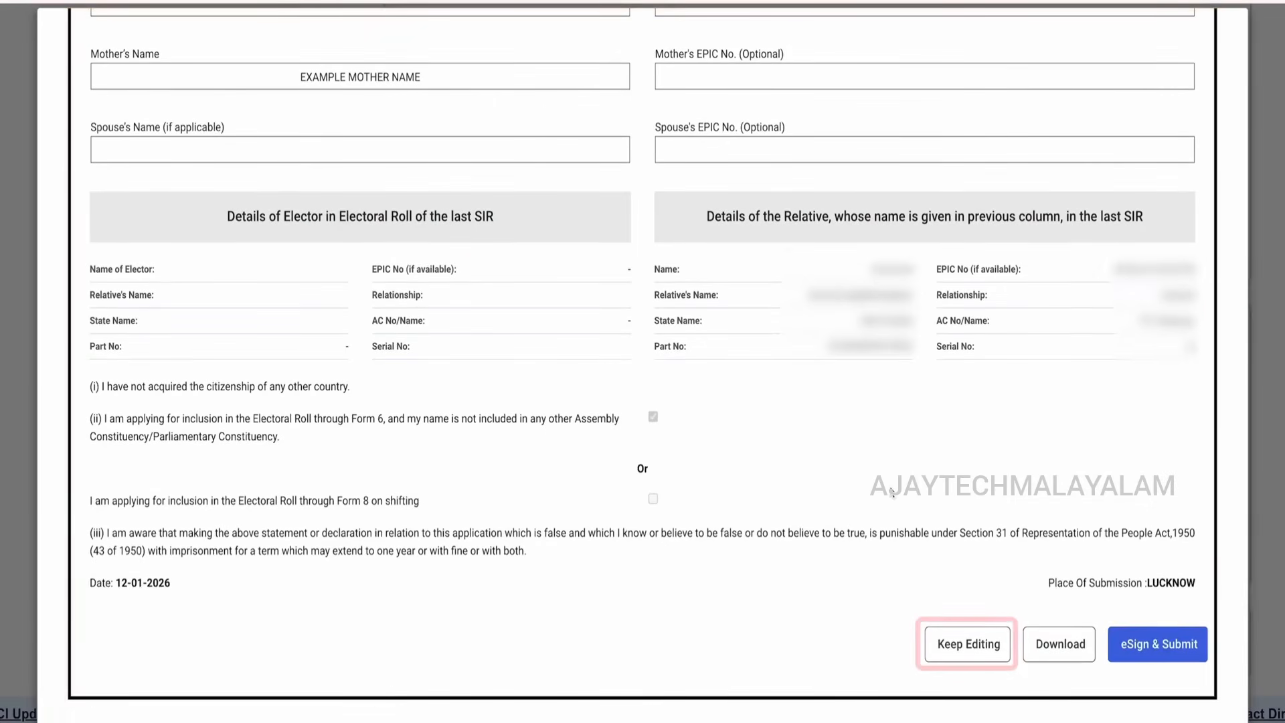
left_click(1155, 642)
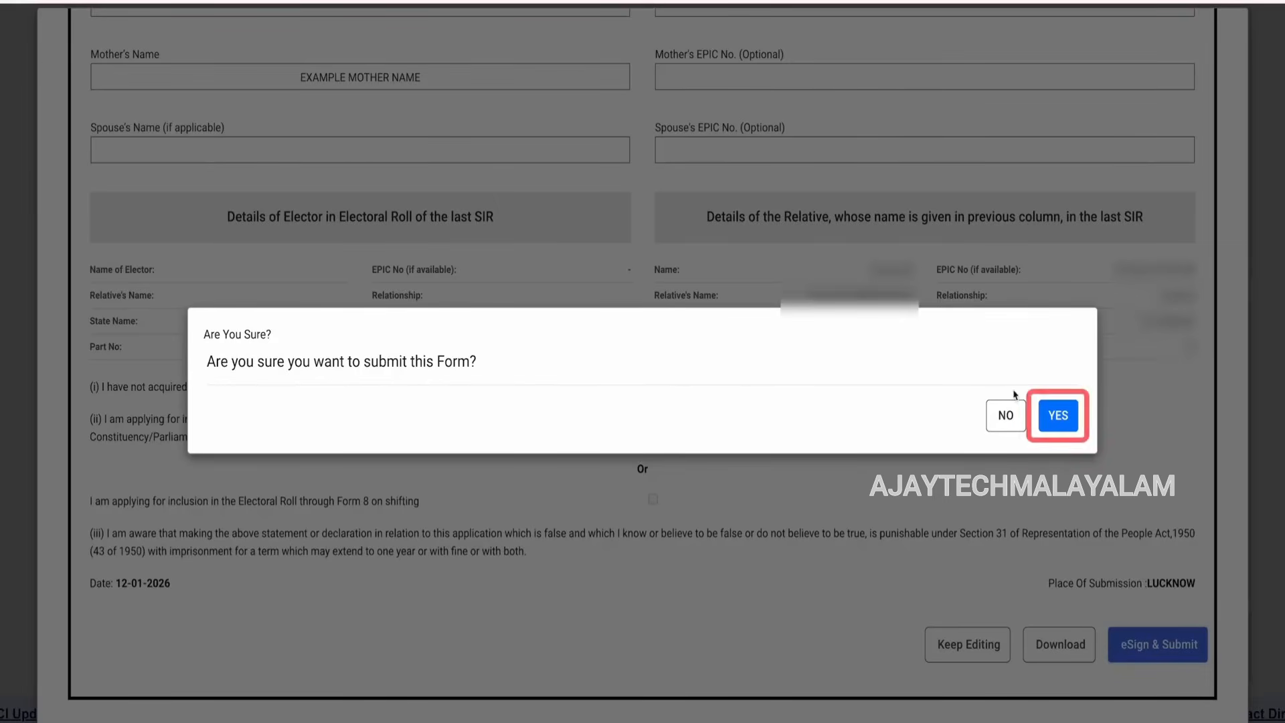
left_click(1065, 420)
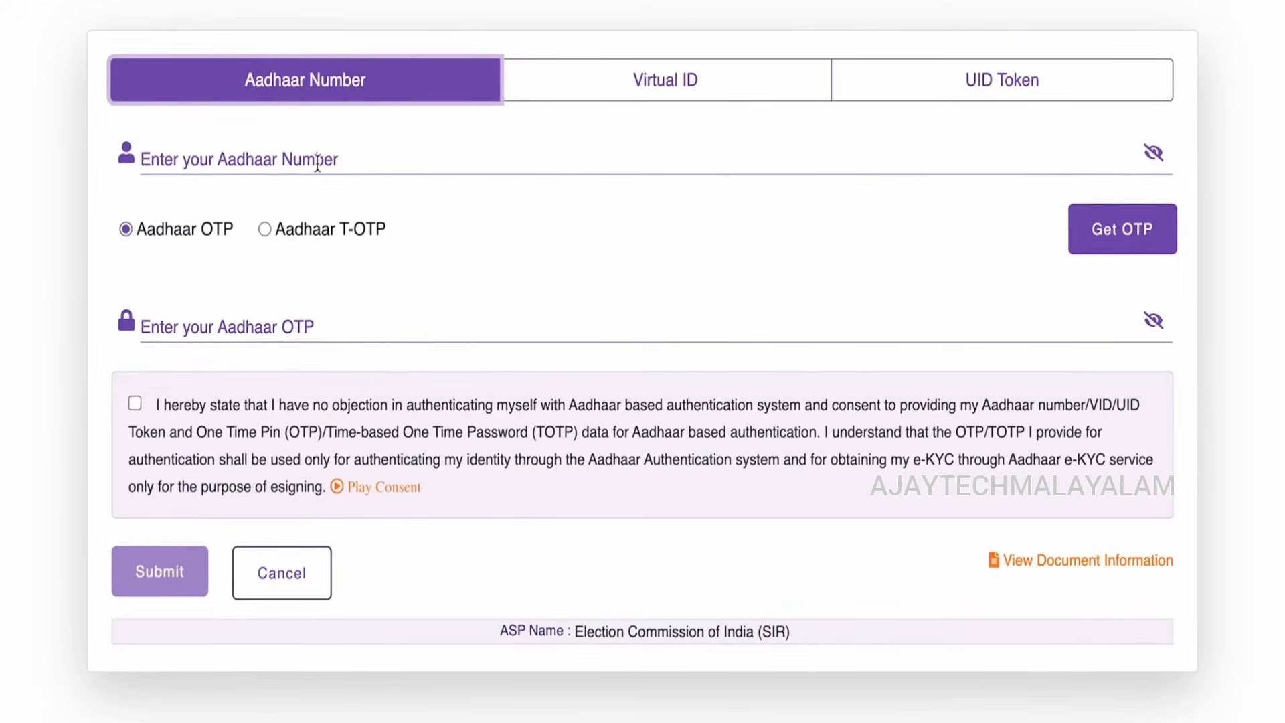
Step: Paste the Aadhaar number, request and enter the OTP, give consent, and submit the eSign
left_click(317, 162)
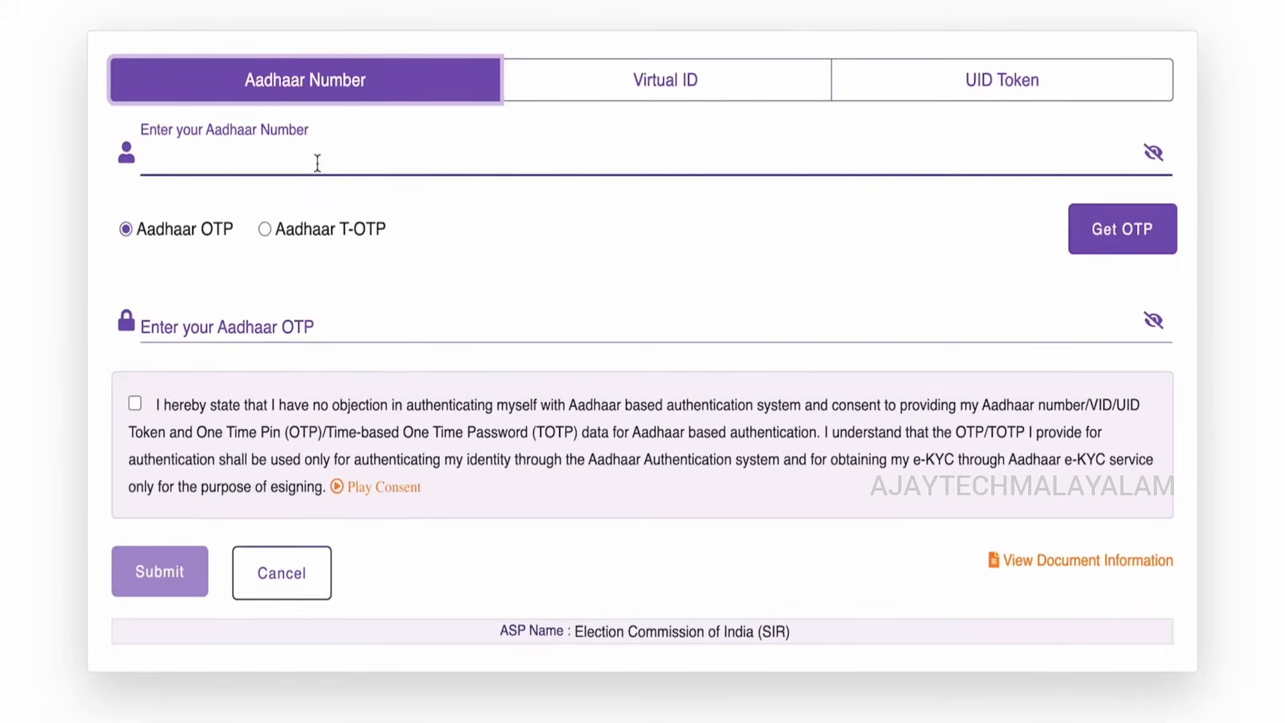
left_click(301, 340)
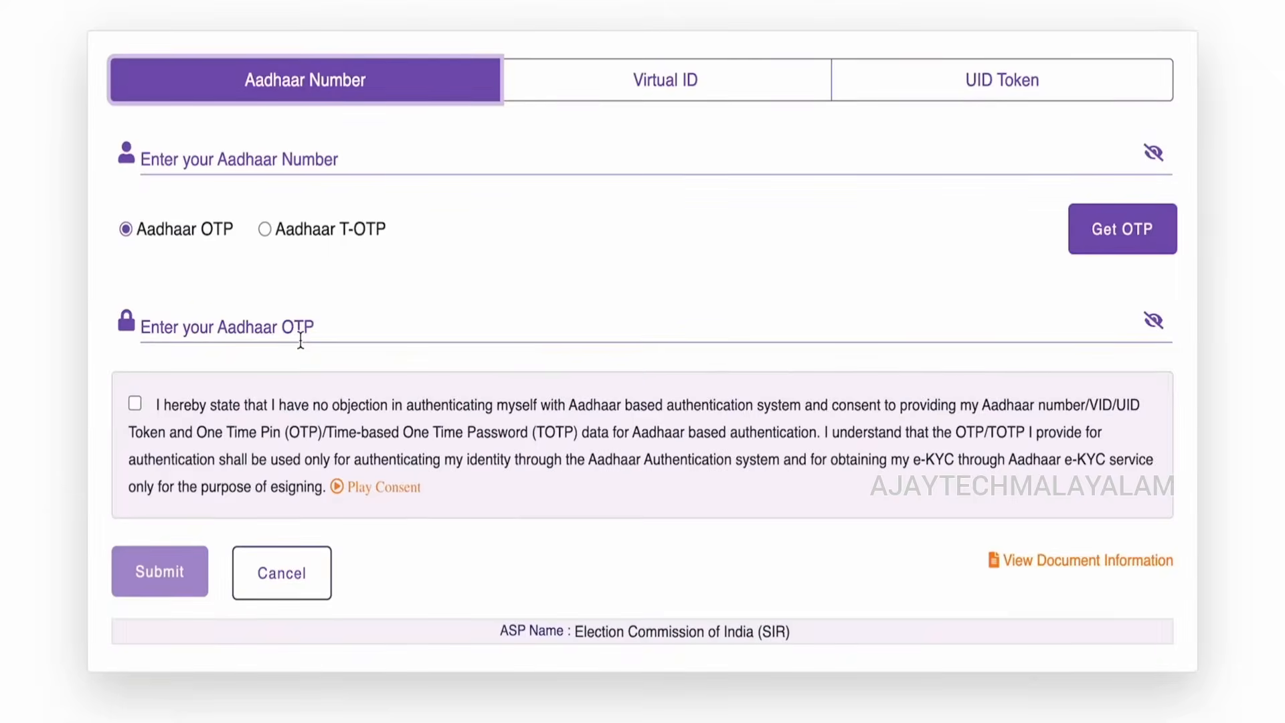
left_click(193, 169)
key("ctrl+v")
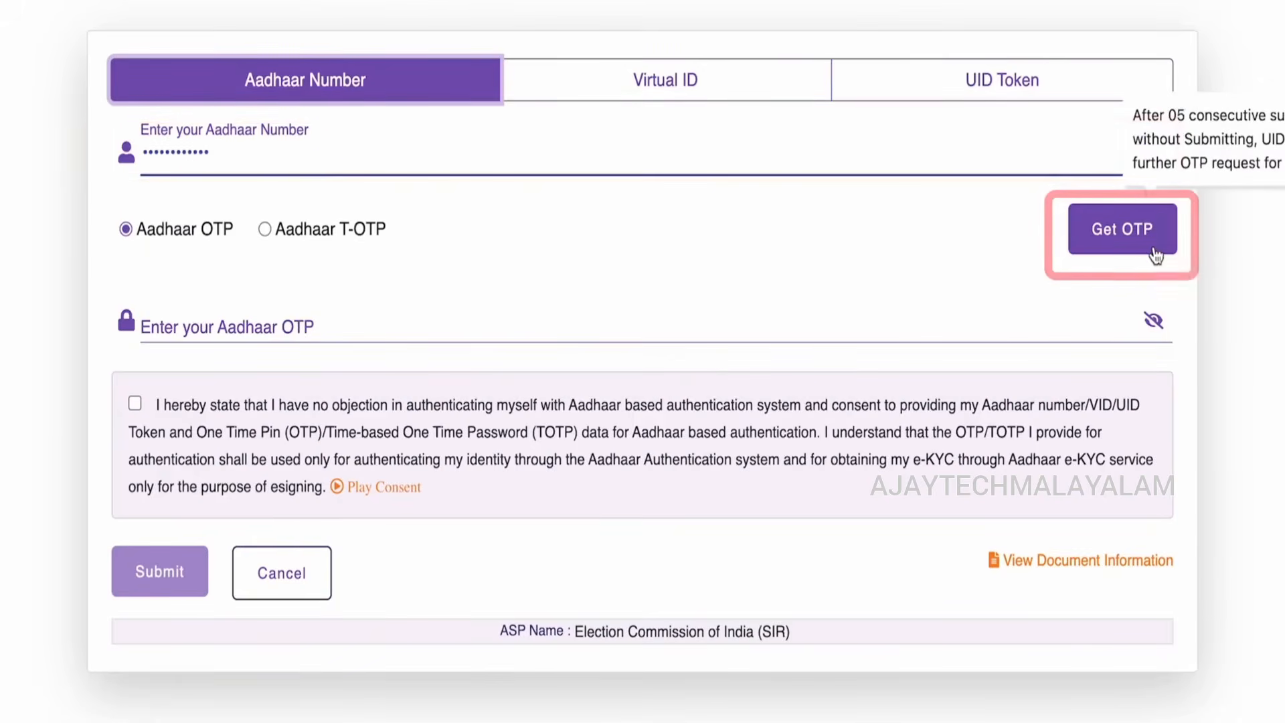
left_click(1071, 255)
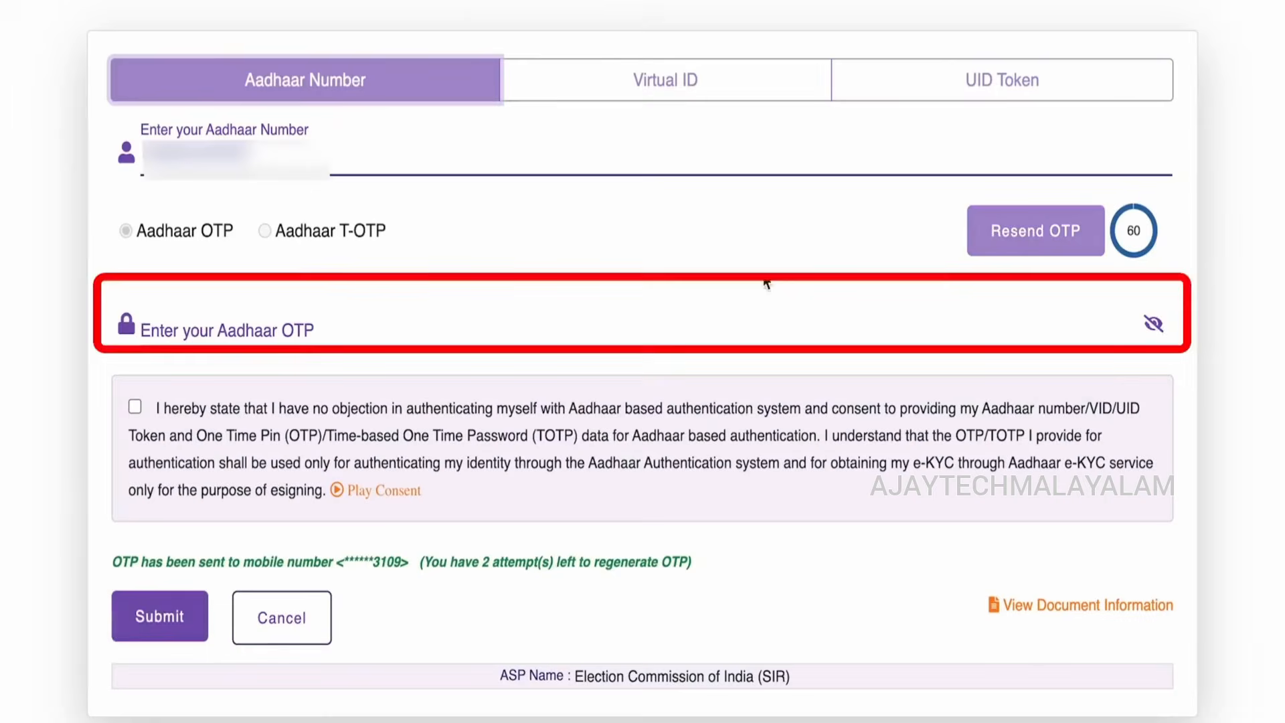
left_click(314, 331)
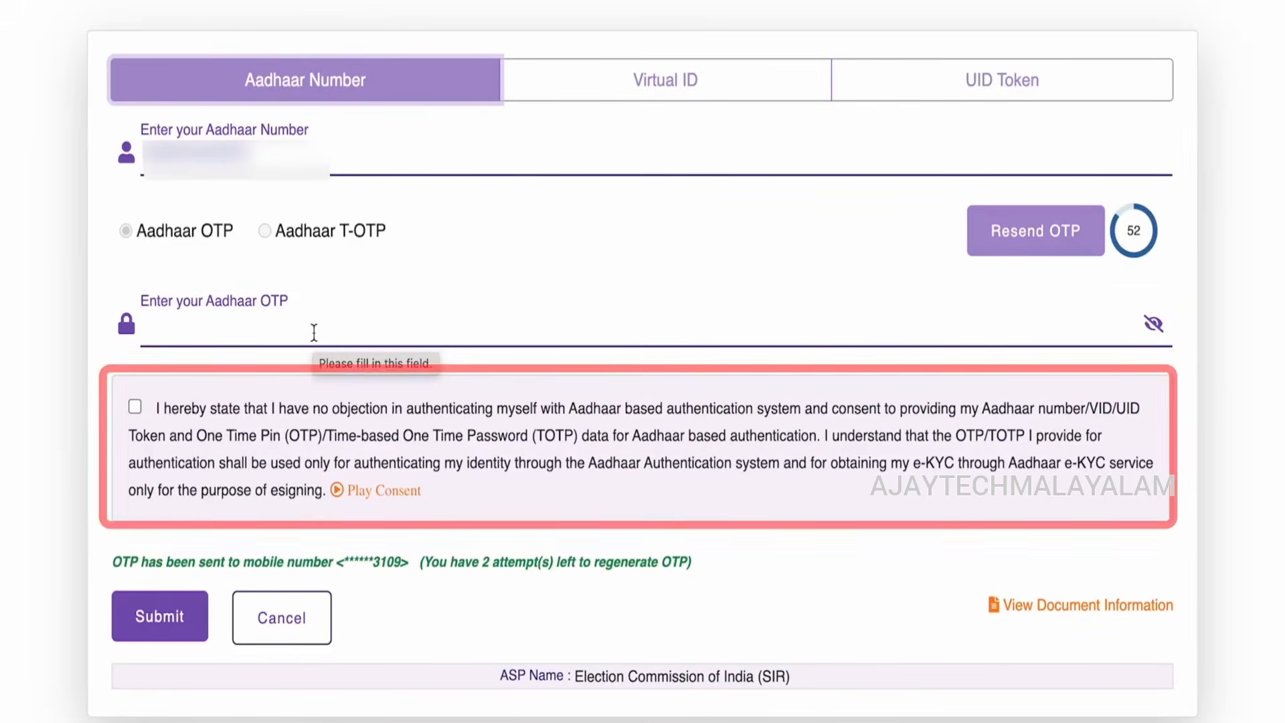
left_click(134, 407)
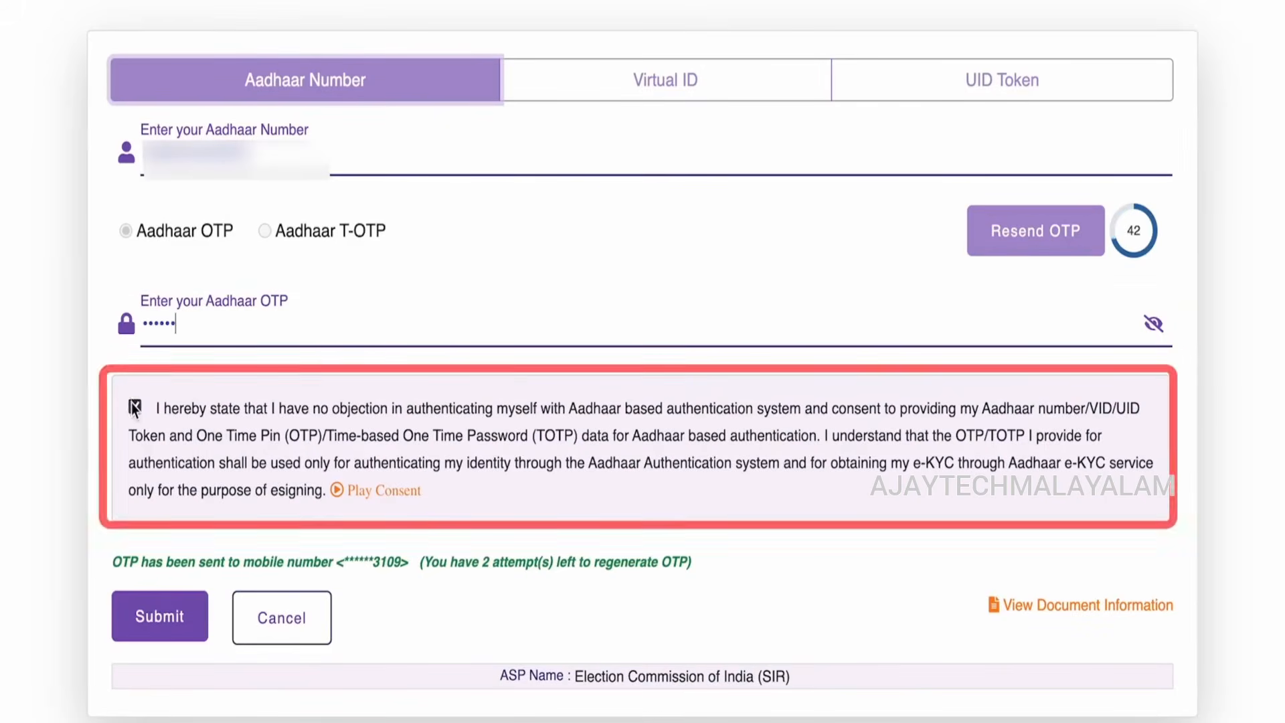
left_click(149, 633)
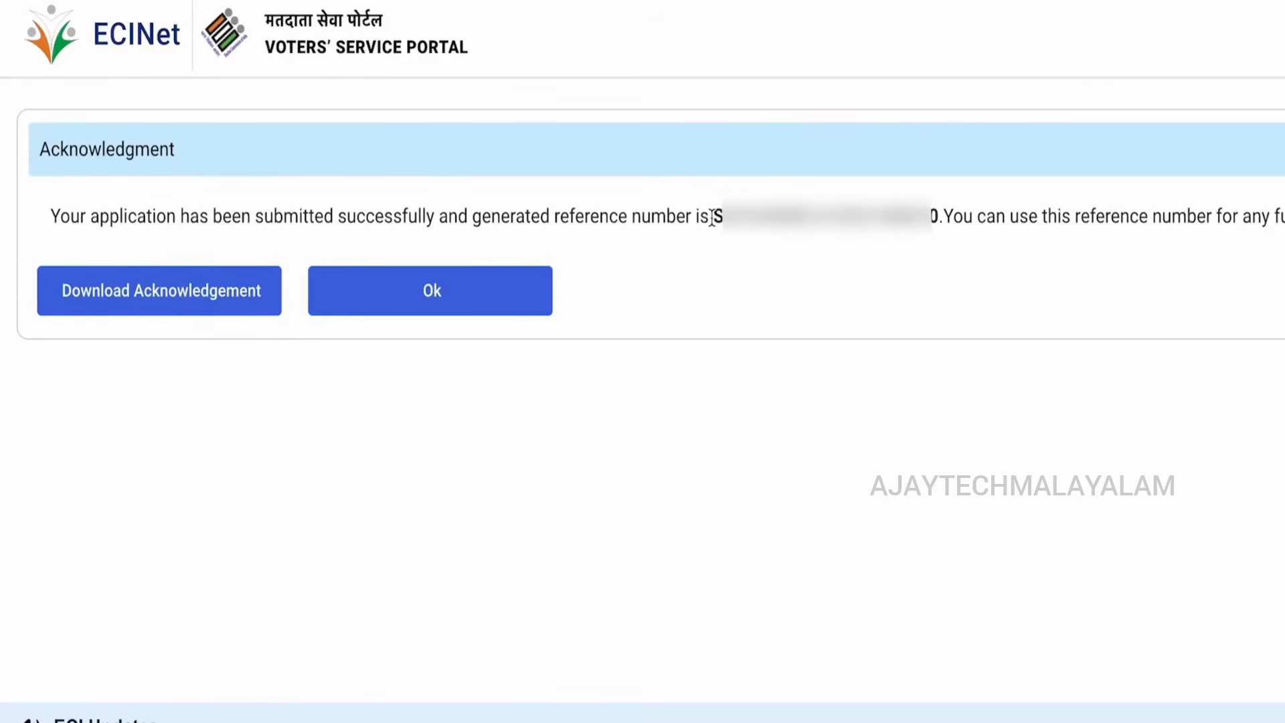
Step: Select the generated reference number on the acknowledgement page for copying
left_click_drag(713, 217, 934, 221)
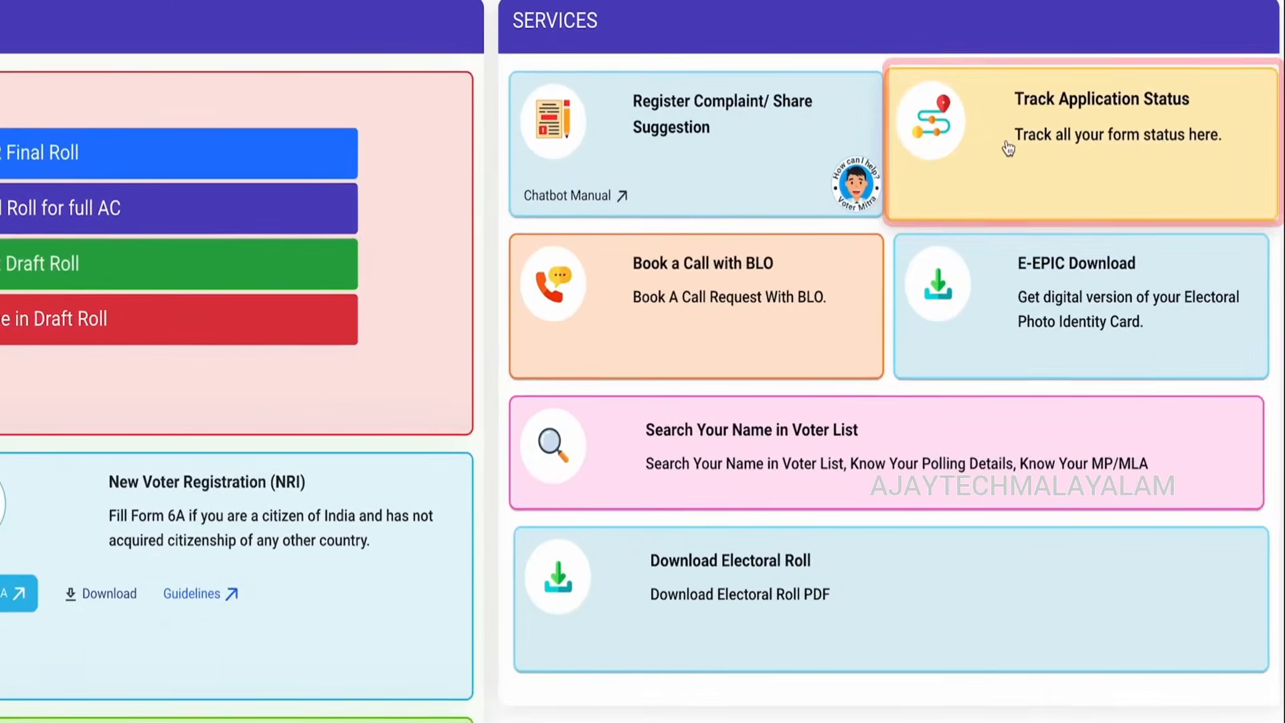
Step: Track the application by its reference number and expand the FORM6 row showing SUBMITTED
left_click(1008, 147)
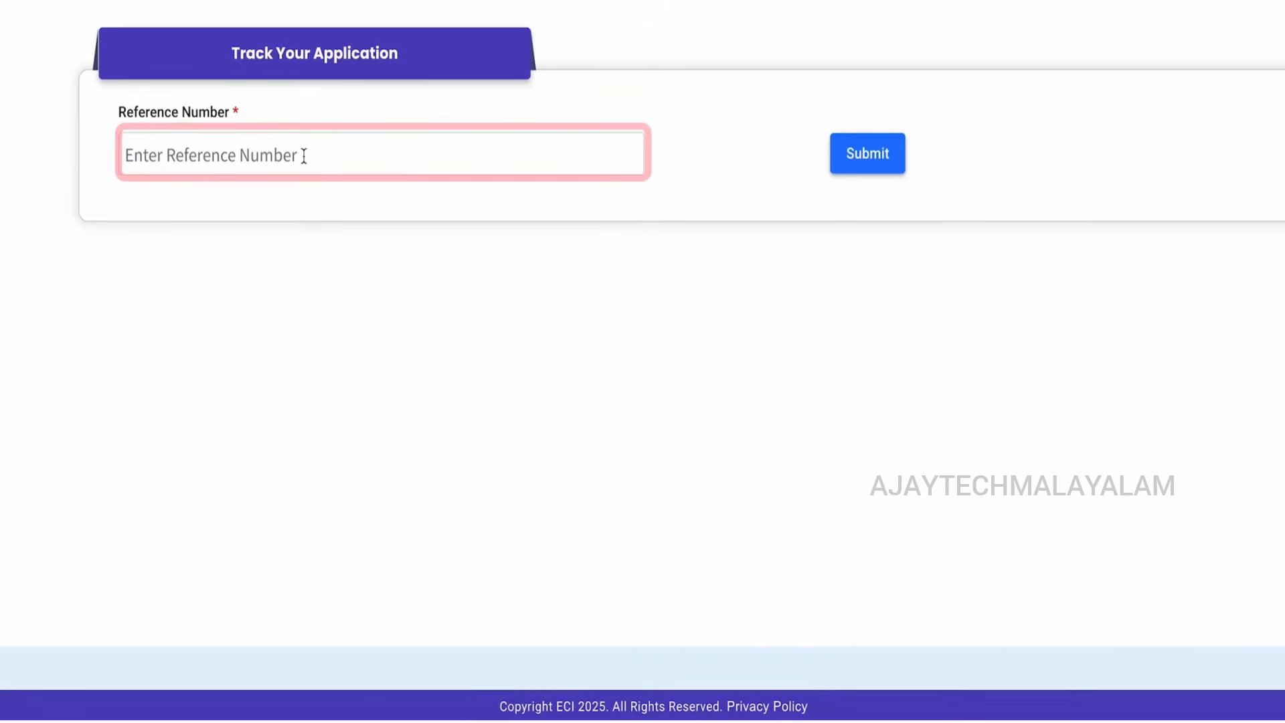
left_click(871, 165)
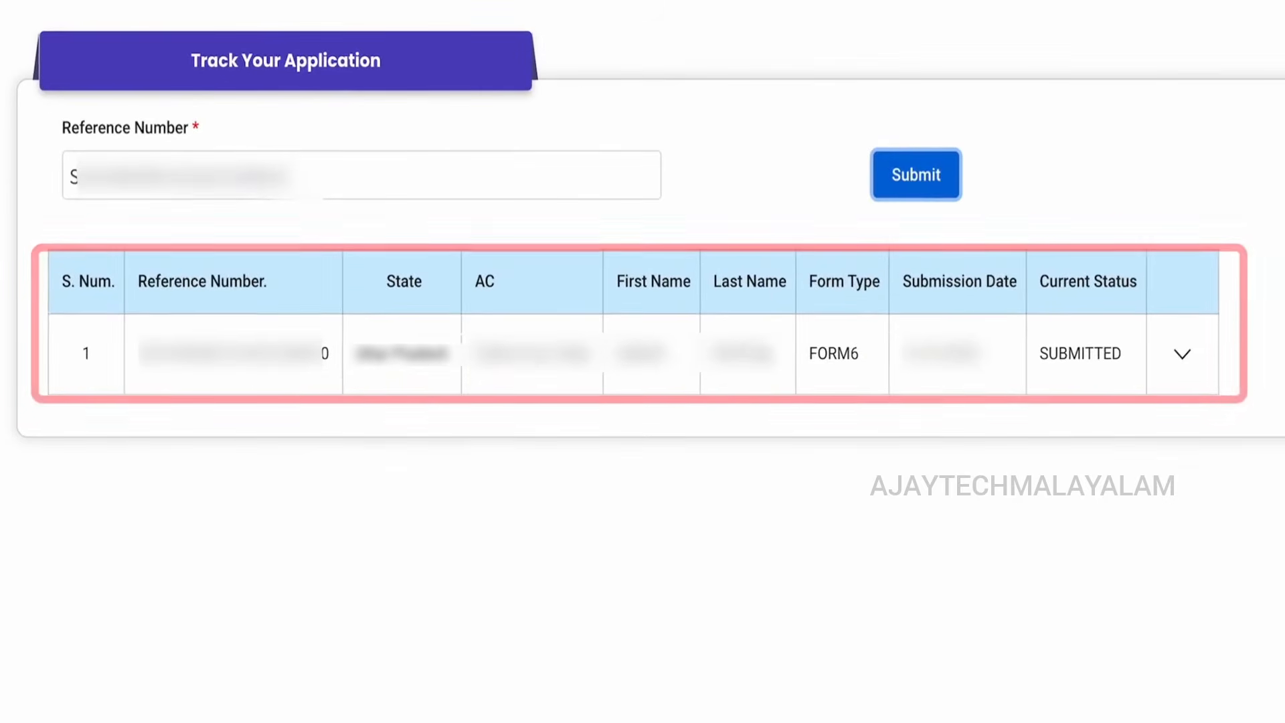
left_click(1183, 354)
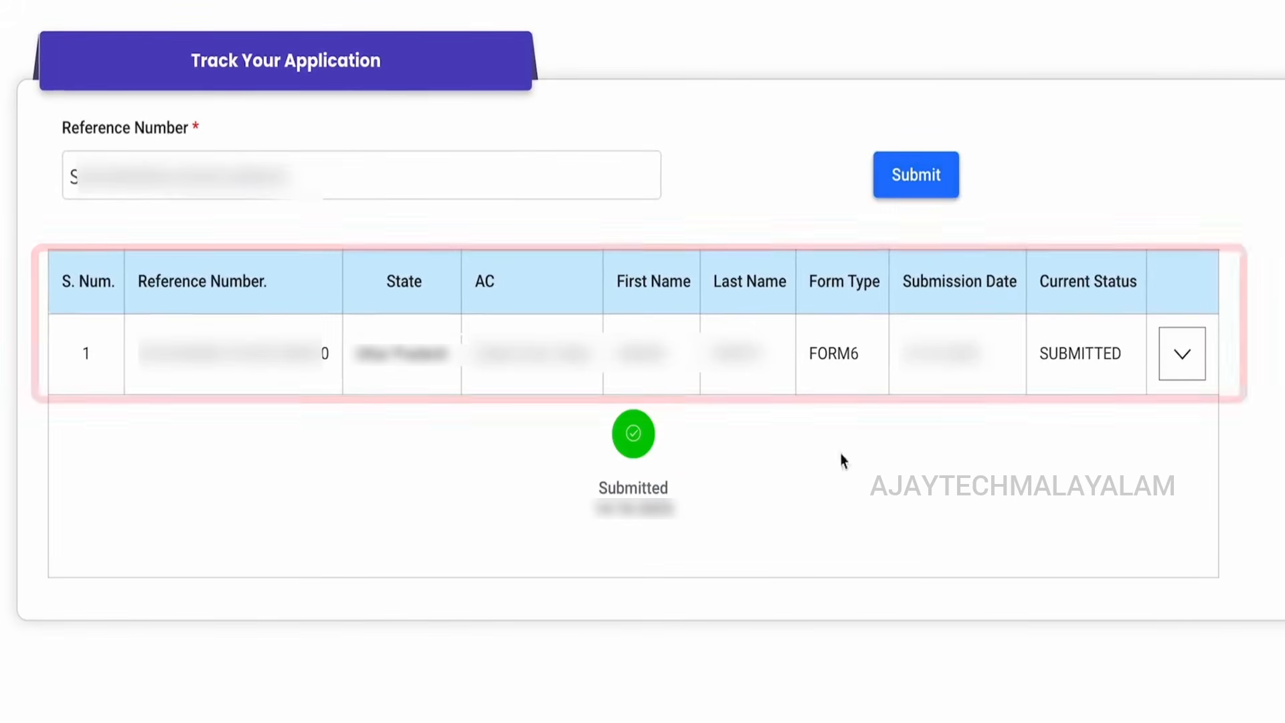